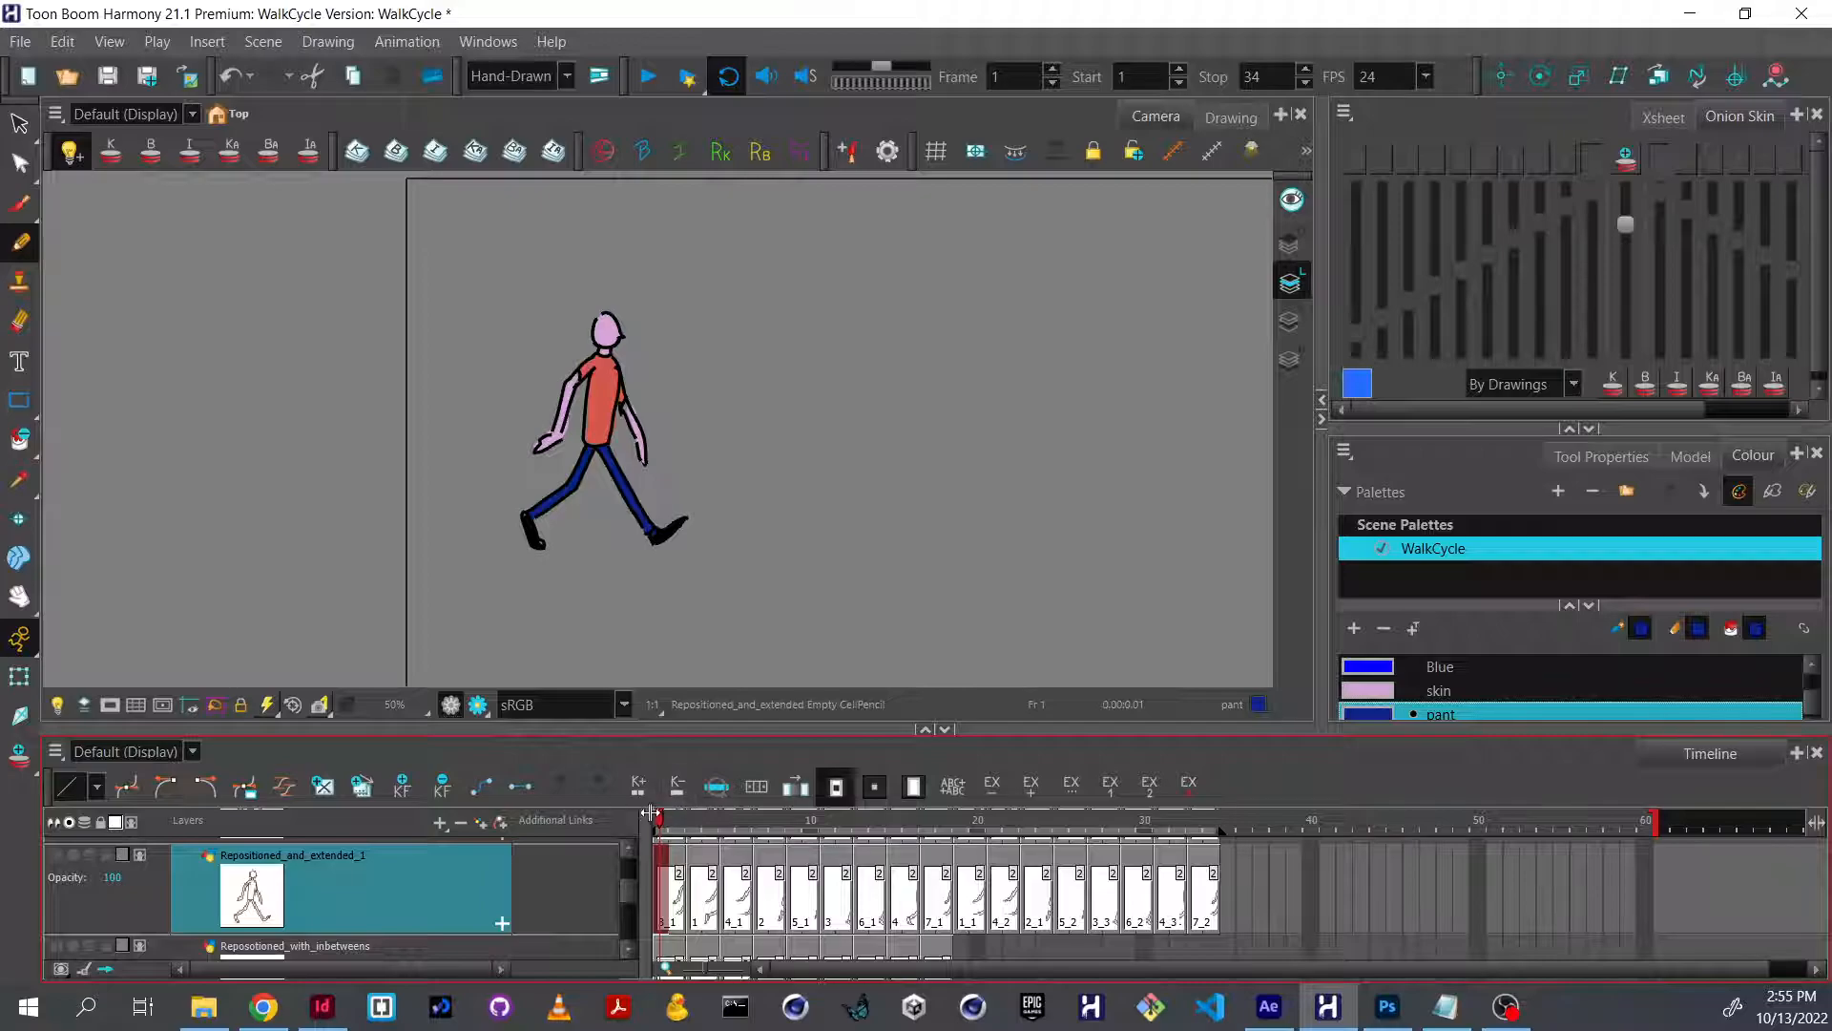
Play back the walk cycle and scrub the timeline to its last drawing at frame 34.
{"action": "left_click_drag", "start_coordinate": [666, 832], "coordinate": [663, 895]}
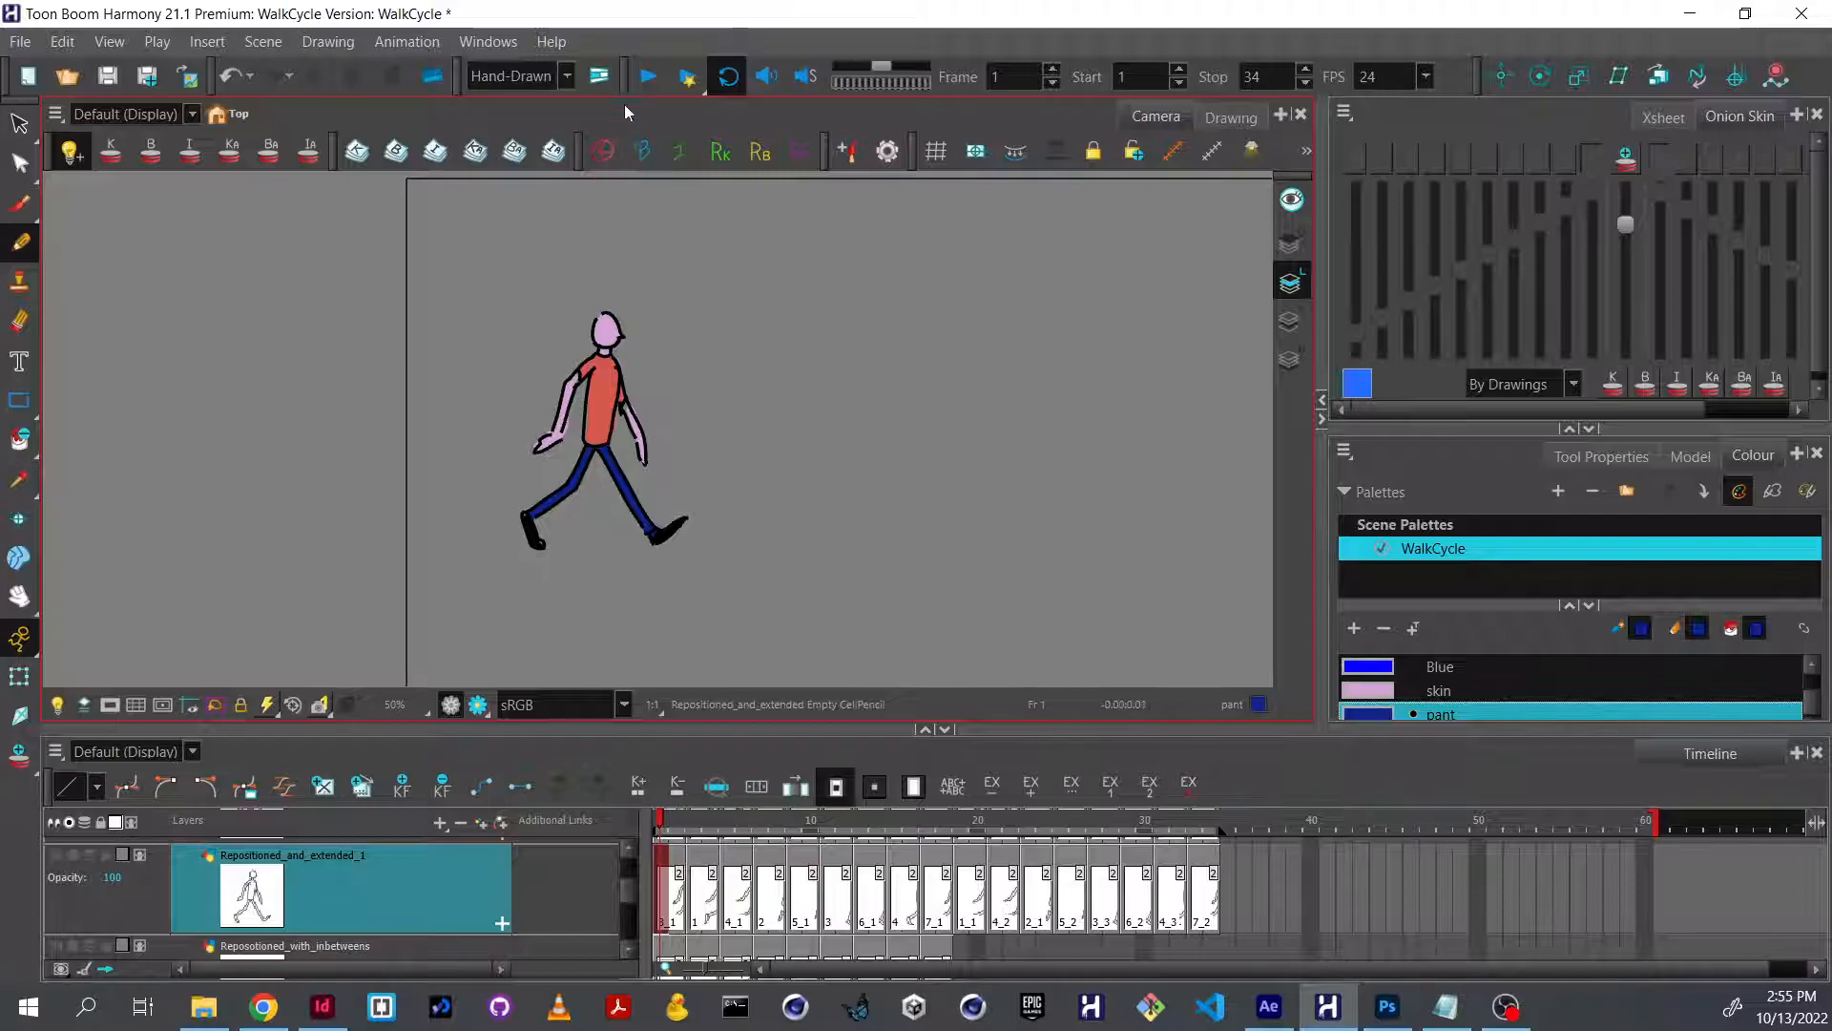
{"action": "key", "text": "Return"}
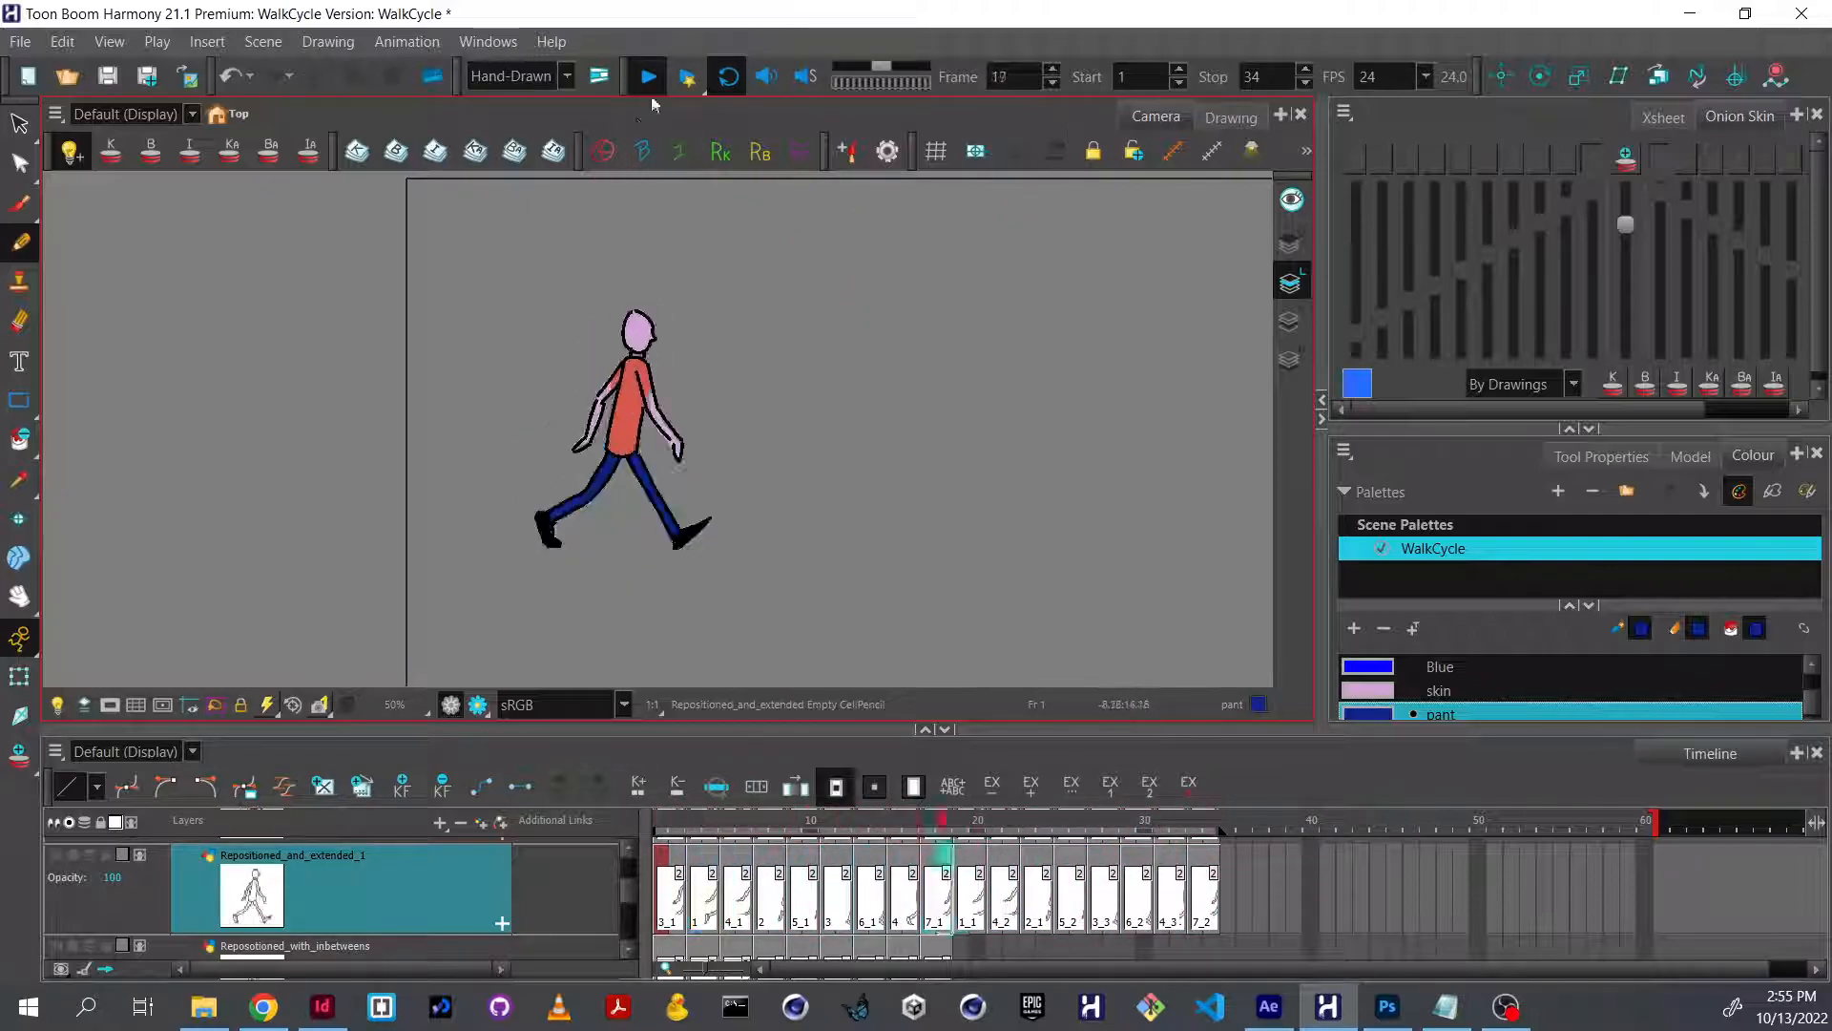
{"action": "key", "text": "Return"}
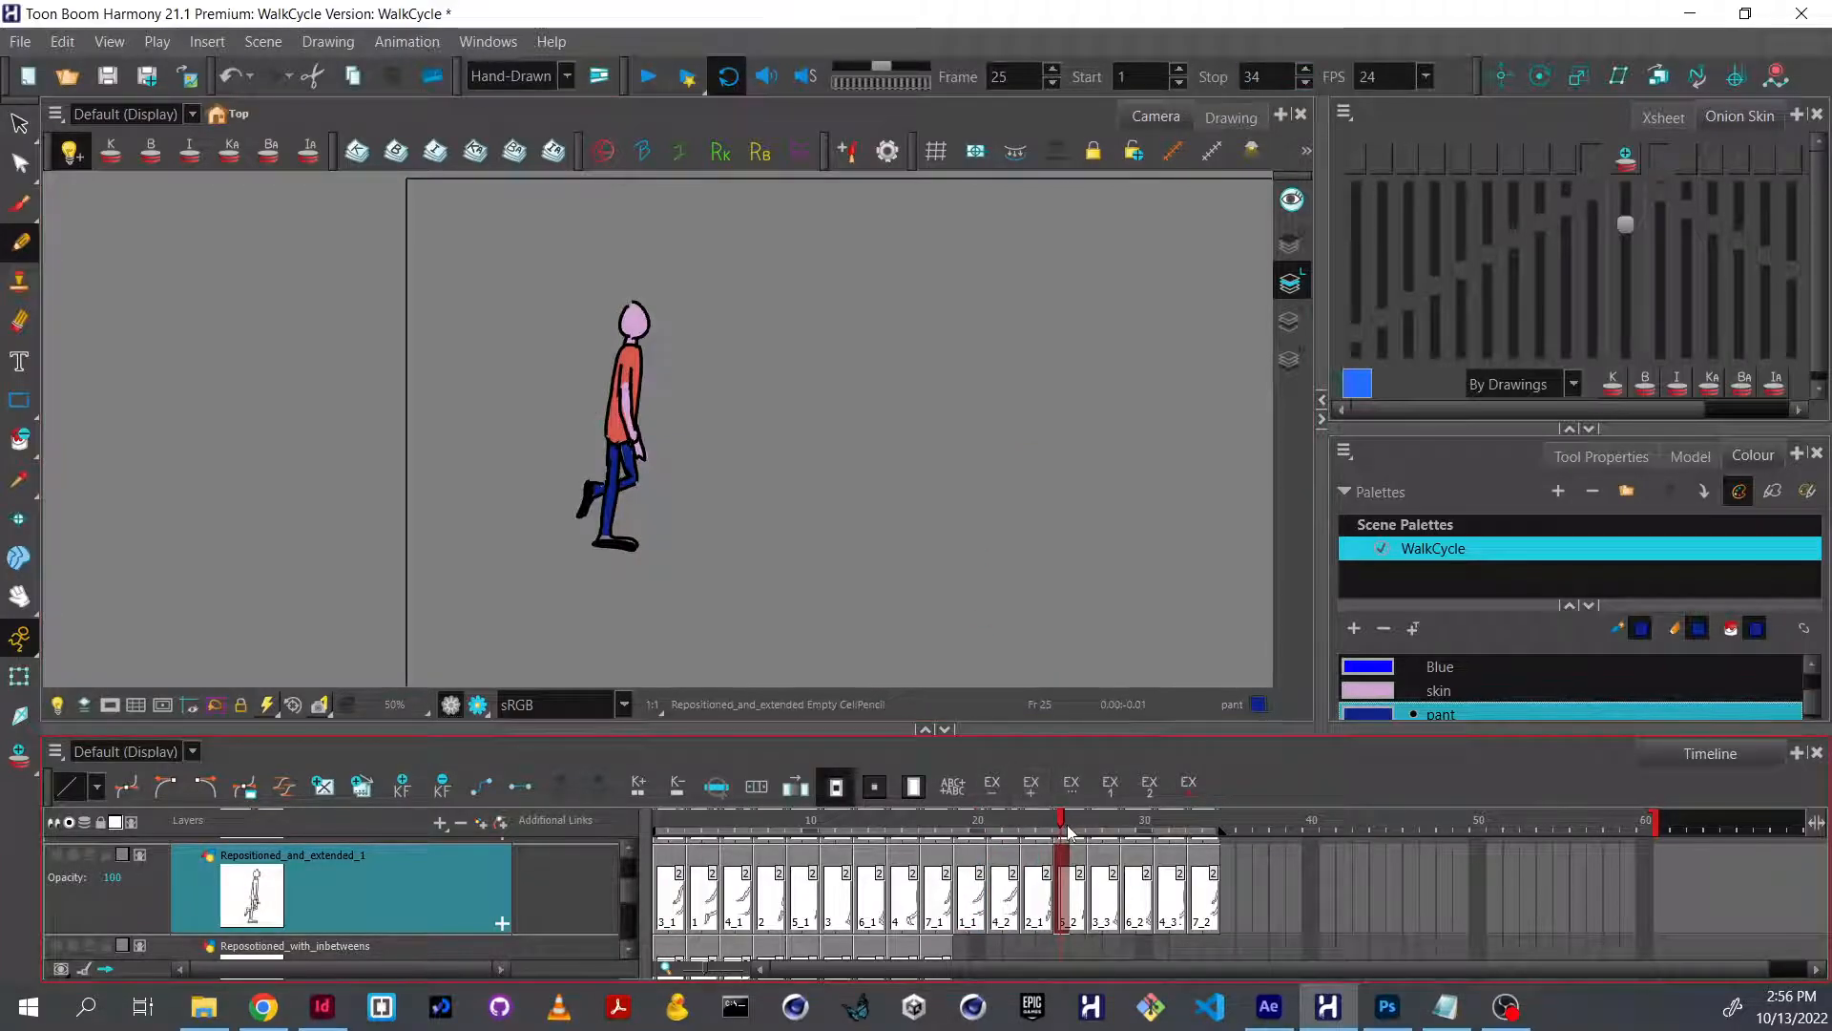
{"action": "left_click_drag", "start_coordinate": [1068, 832], "coordinate": [1210, 830]}
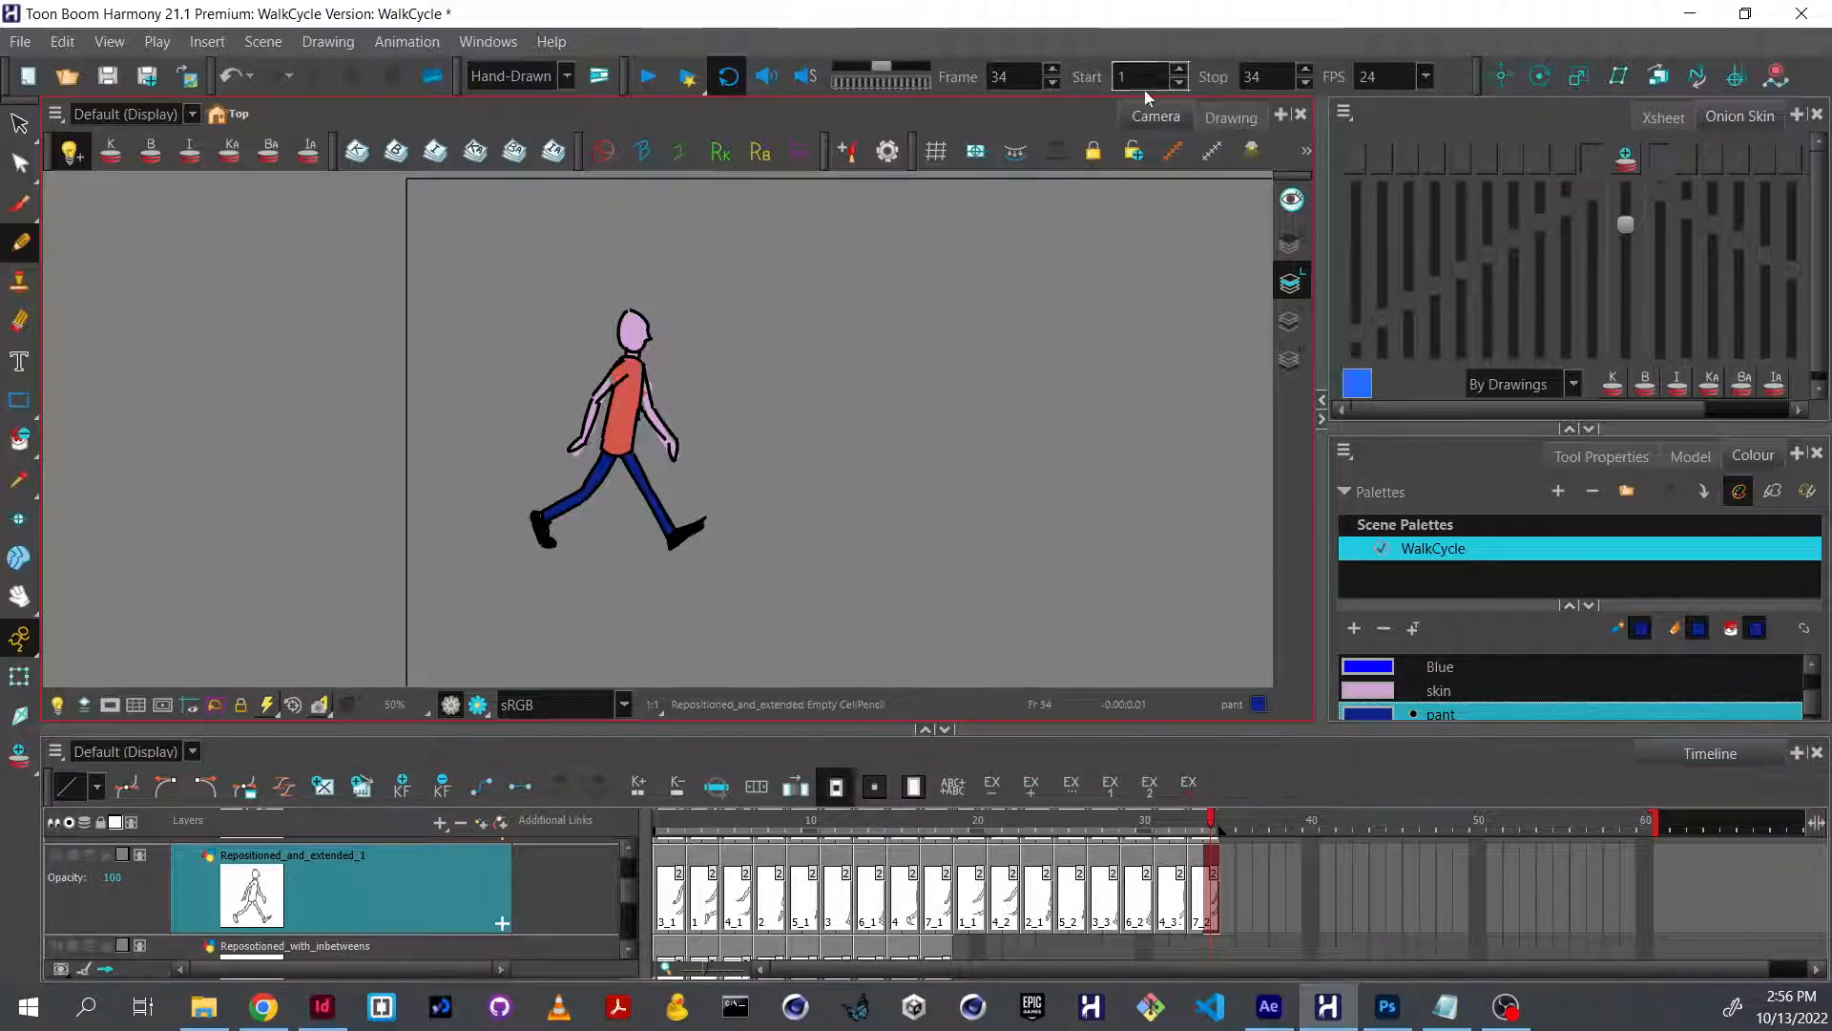
Open the Node View and move the stray Leaf node in among the other drawing nodes near the Composite.
{"action": "left_click", "coordinate": [1281, 116]}
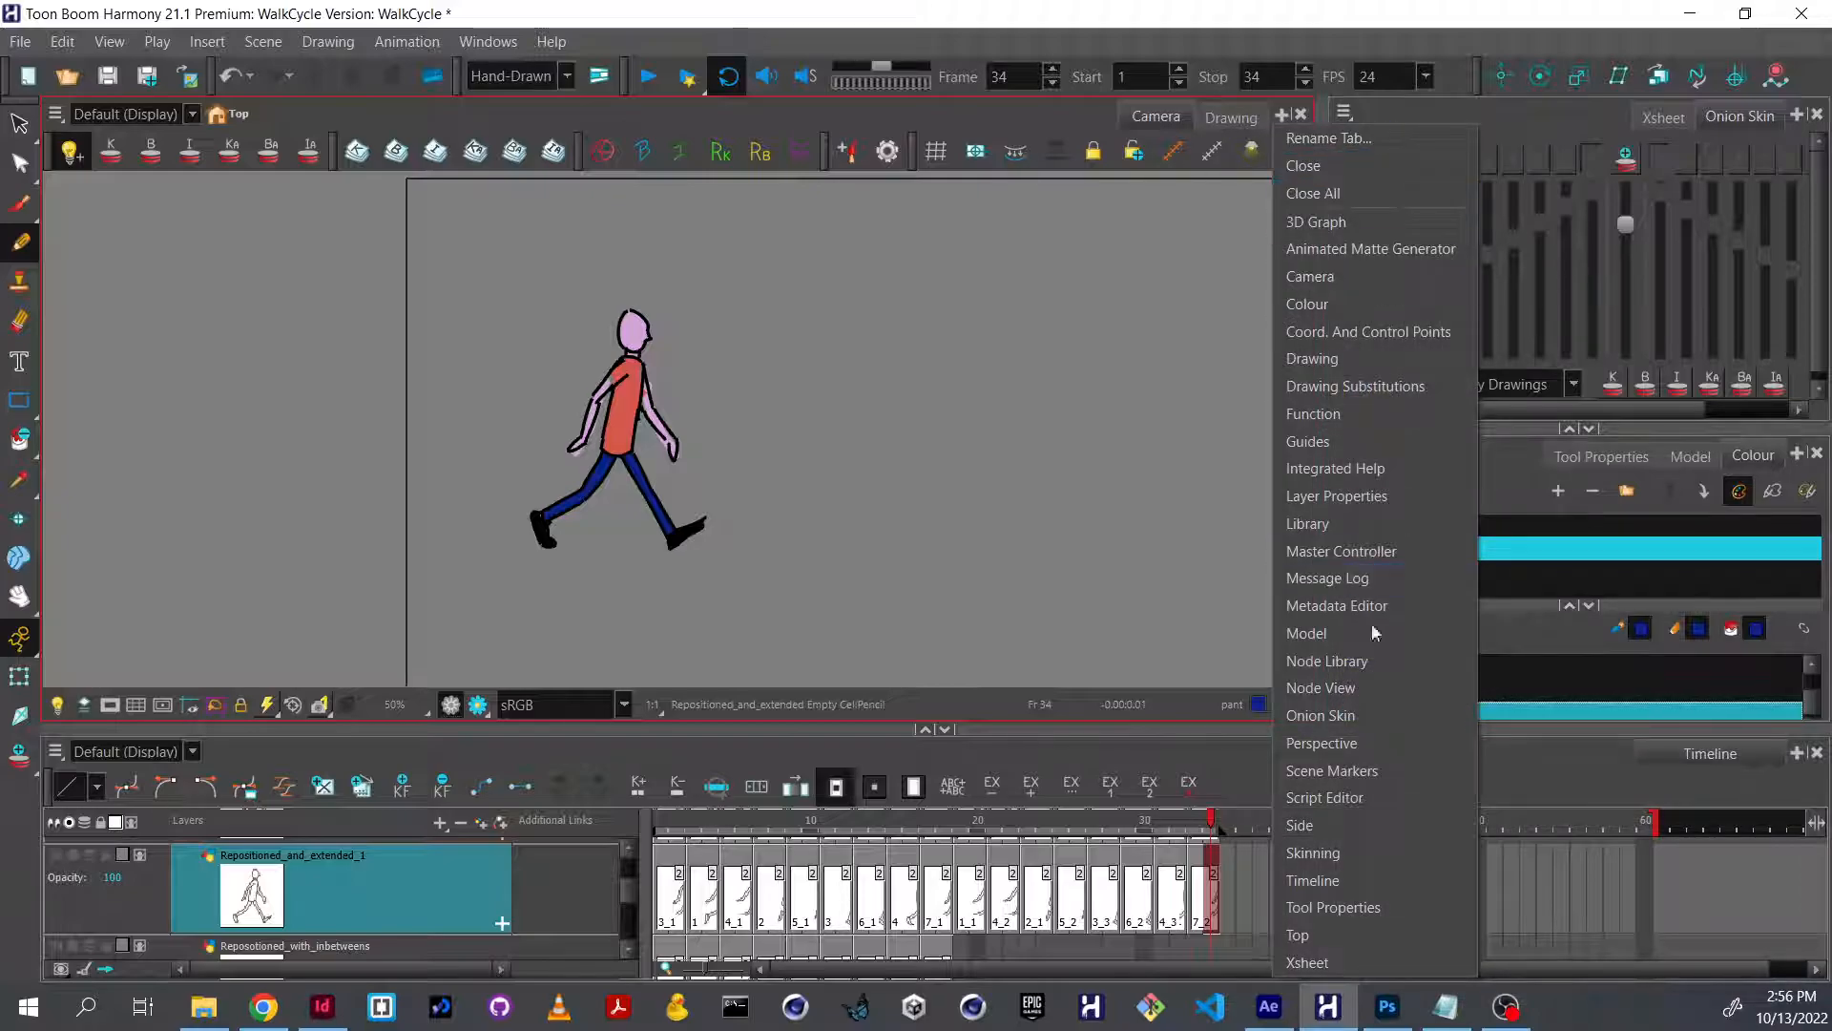
{"action": "left_click", "coordinate": [1378, 691]}
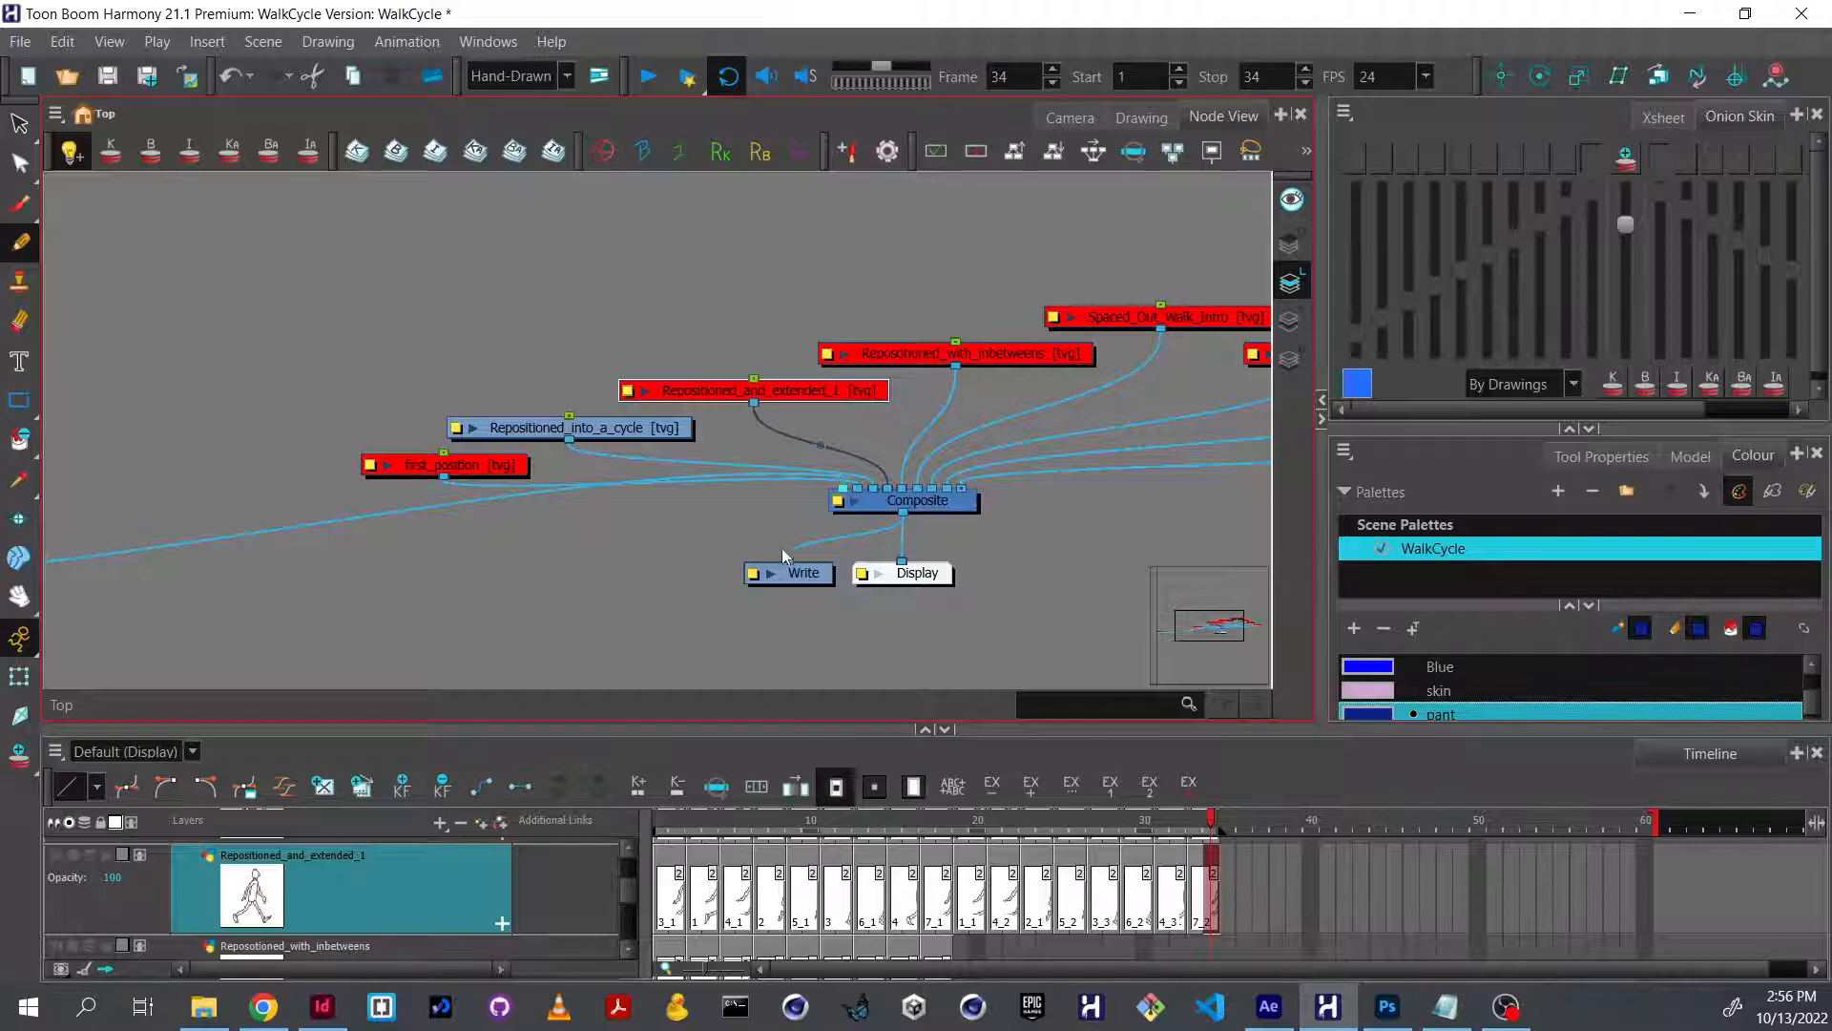
{"action": "scroll", "coordinate": [761, 554], "scroll_direction": "down", "scroll_amount": 2}
{"action": "scroll", "coordinate": [761, 555], "scroll_direction": "up", "scroll_amount": 1}
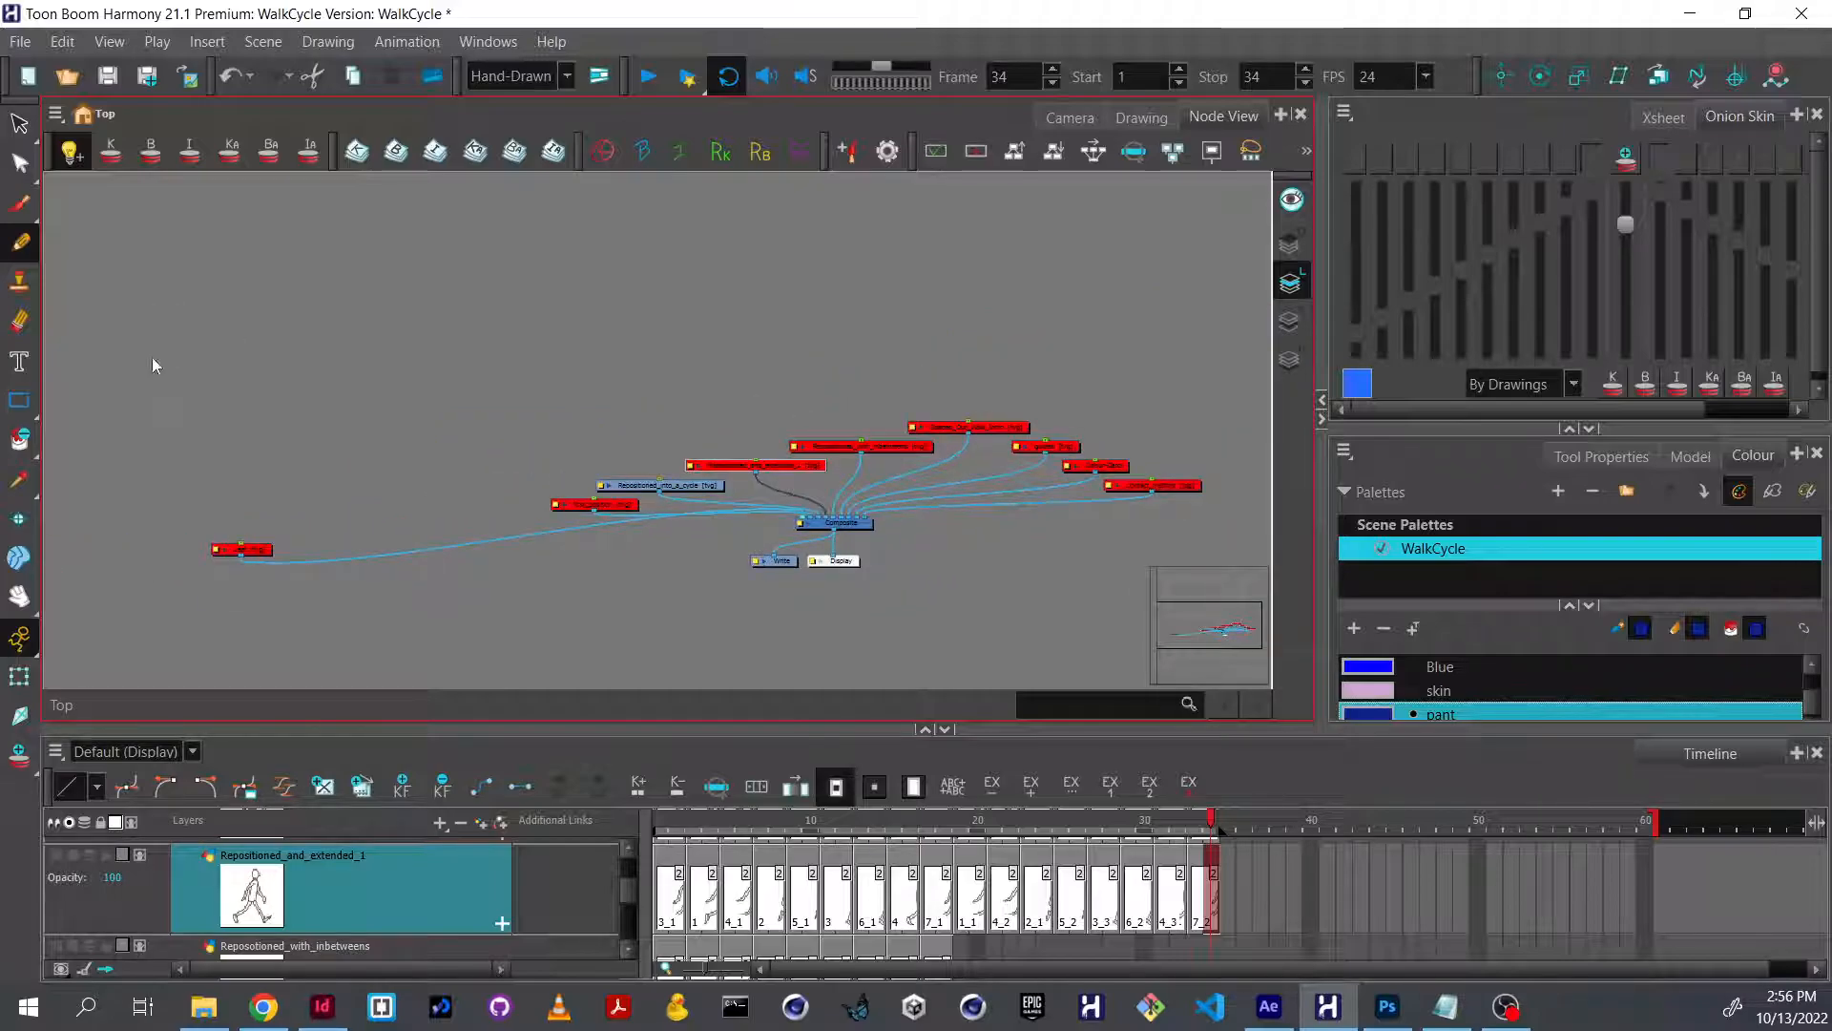
{"action": "left_click_drag", "start_coordinate": [220, 397], "coordinate": [678, 647]}
{"action": "left_click_drag", "start_coordinate": [243, 551], "coordinate": [774, 436]}
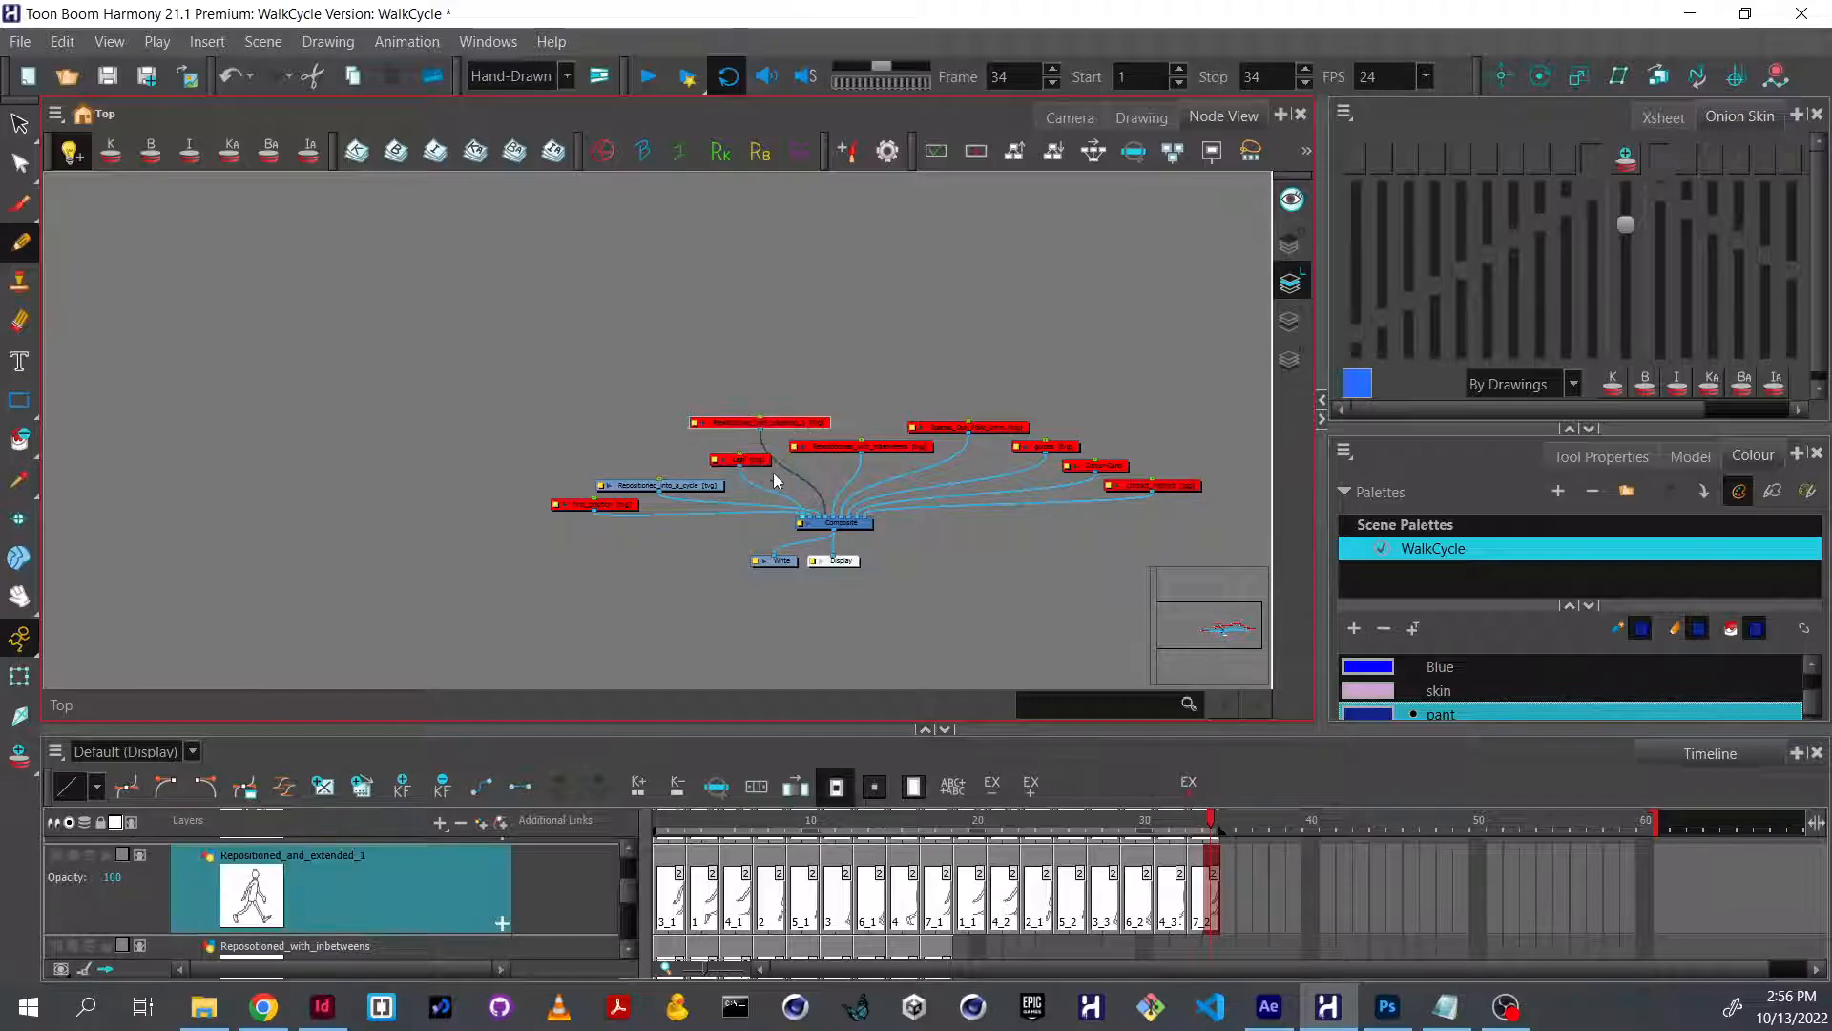
{"action": "scroll", "coordinate": [882, 554], "scroll_direction": "up", "scroll_amount": 2}
{"action": "scroll", "coordinate": [882, 553], "scroll_direction": "up", "scroll_amount": 2}
{"action": "scroll", "coordinate": [882, 553], "scroll_direction": "down", "scroll_amount": 1}
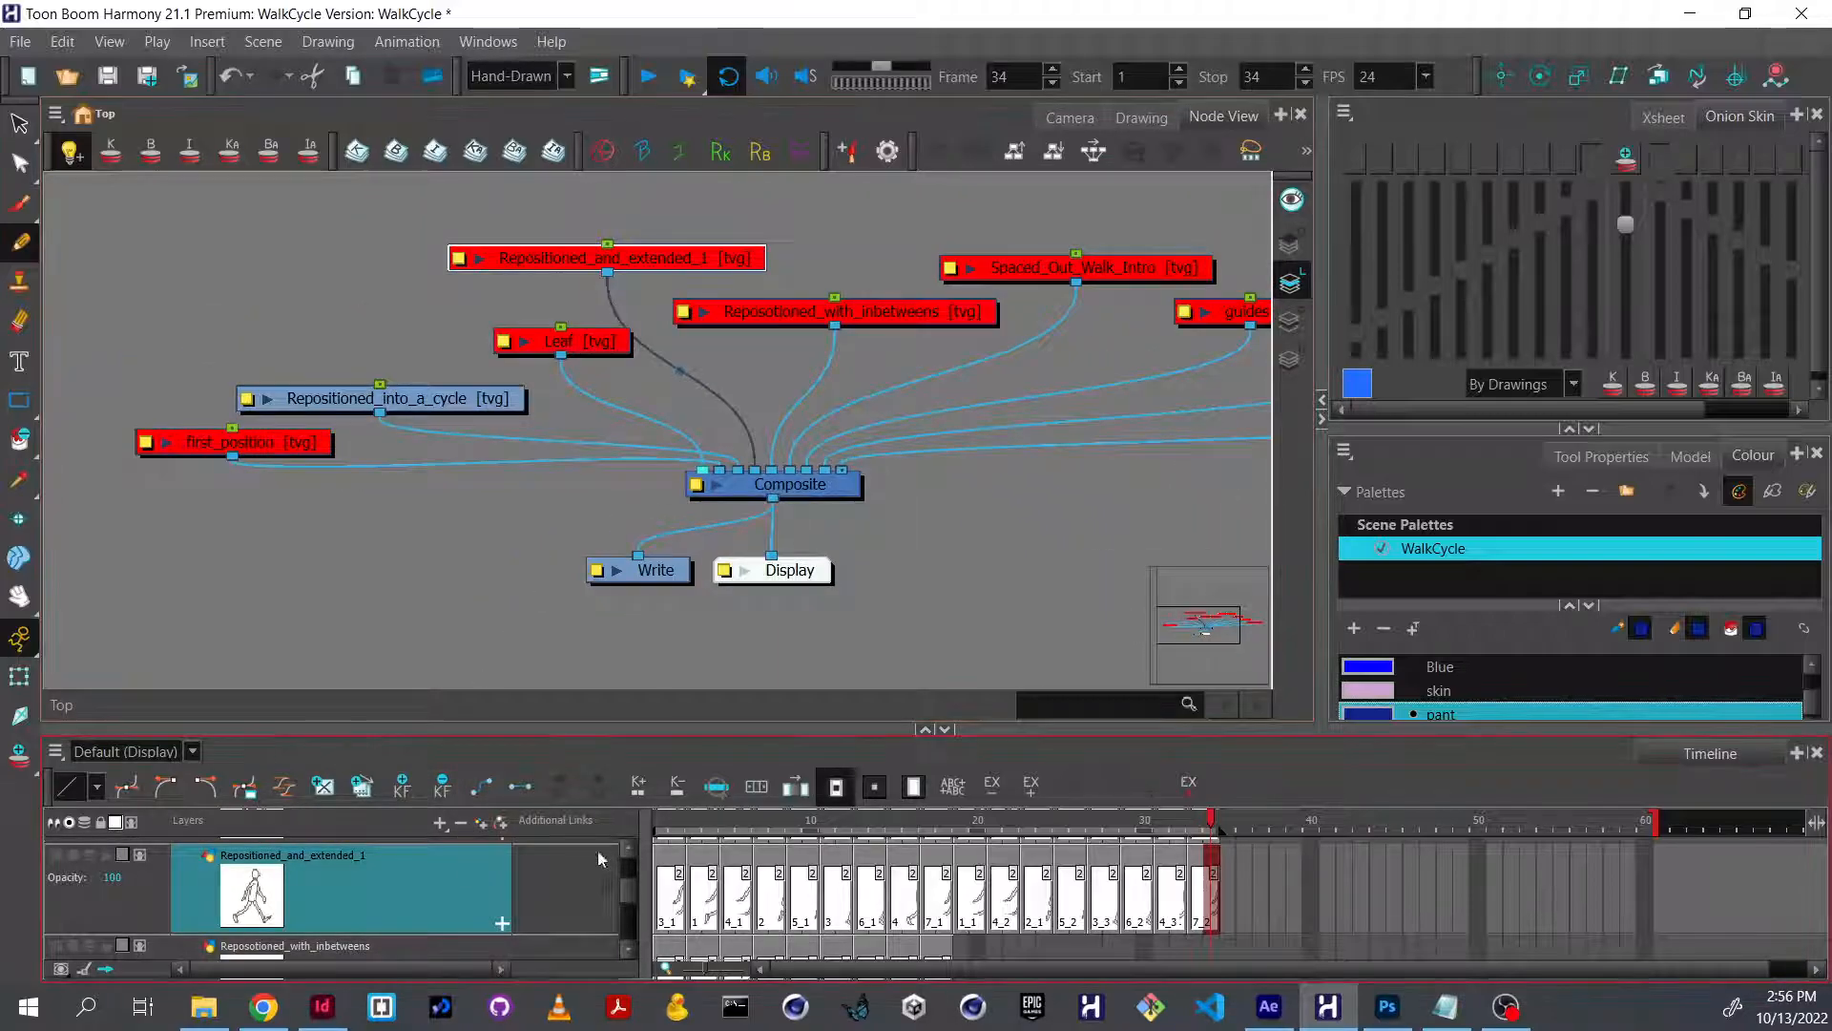
Locate the Repositioned_into_a_cycle layer in the timeline and go to its first drawing at frame 1.
{"action": "scroll", "coordinate": [554, 919], "scroll_direction": "down", "scroll_amount": 3}
{"action": "scroll", "coordinate": [554, 919], "scroll_direction": "down", "scroll_amount": 1}
{"action": "scroll", "coordinate": [554, 919], "scroll_direction": "up", "scroll_amount": 1}
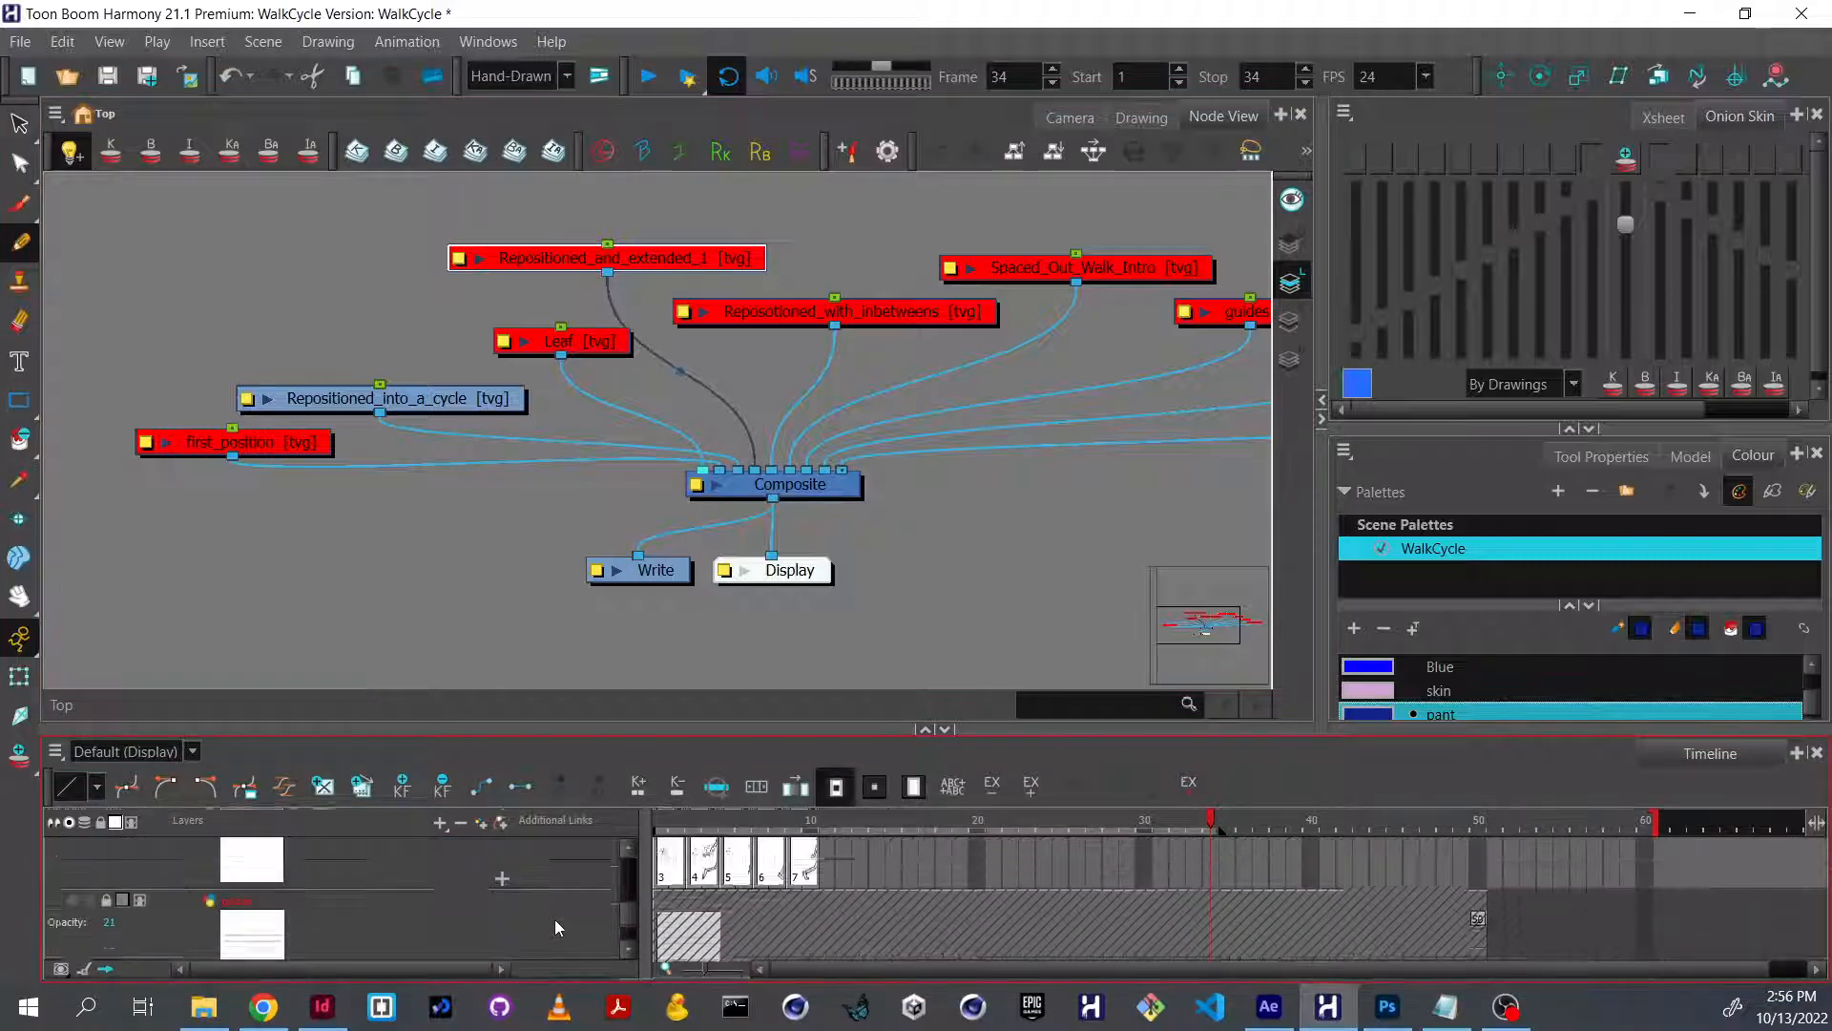
{"action": "scroll", "coordinate": [456, 621], "scroll_direction": "up", "scroll_amount": 2}
{"action": "scroll", "coordinate": [480, 494], "scroll_direction": "down", "scroll_amount": 2}
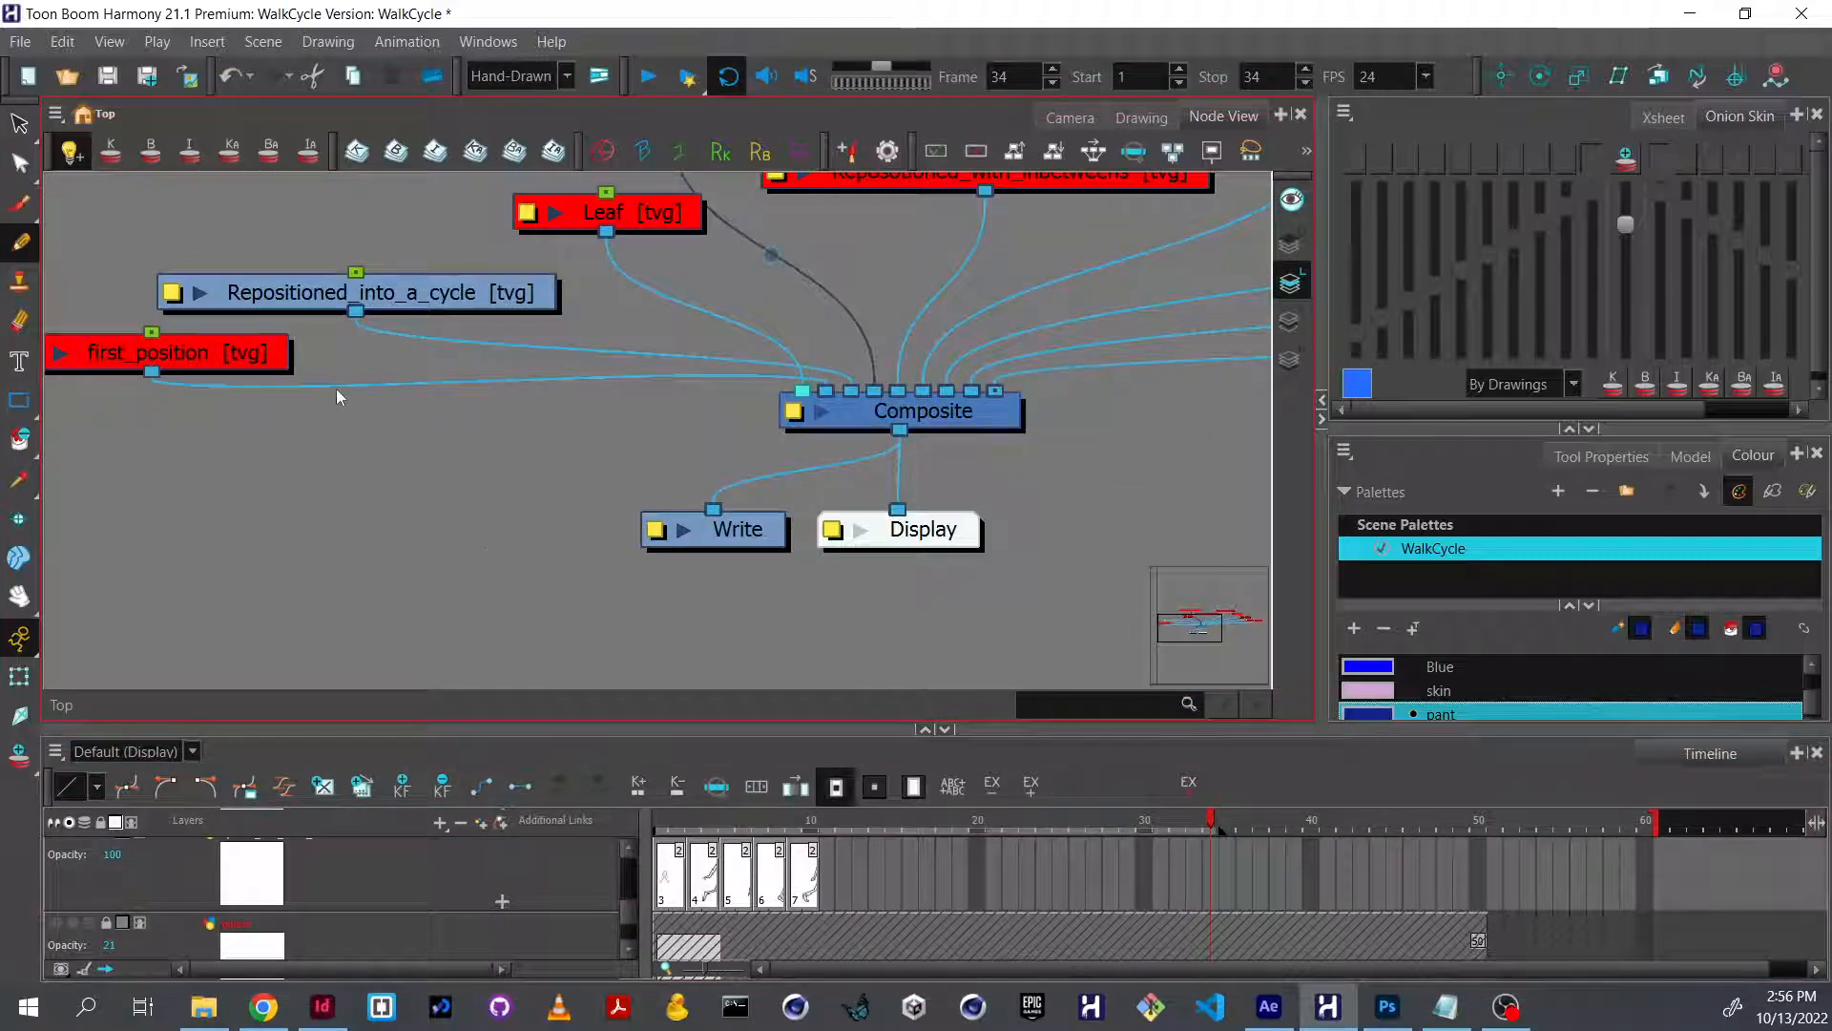
{"action": "scroll", "coordinate": [335, 387], "scroll_direction": "down", "scroll_amount": 2}
{"action": "left_click", "coordinate": [436, 313]}
{"action": "left_click_drag", "start_coordinate": [435, 311], "coordinate": [423, 318]}
{"action": "left_click", "coordinate": [621, 889]}
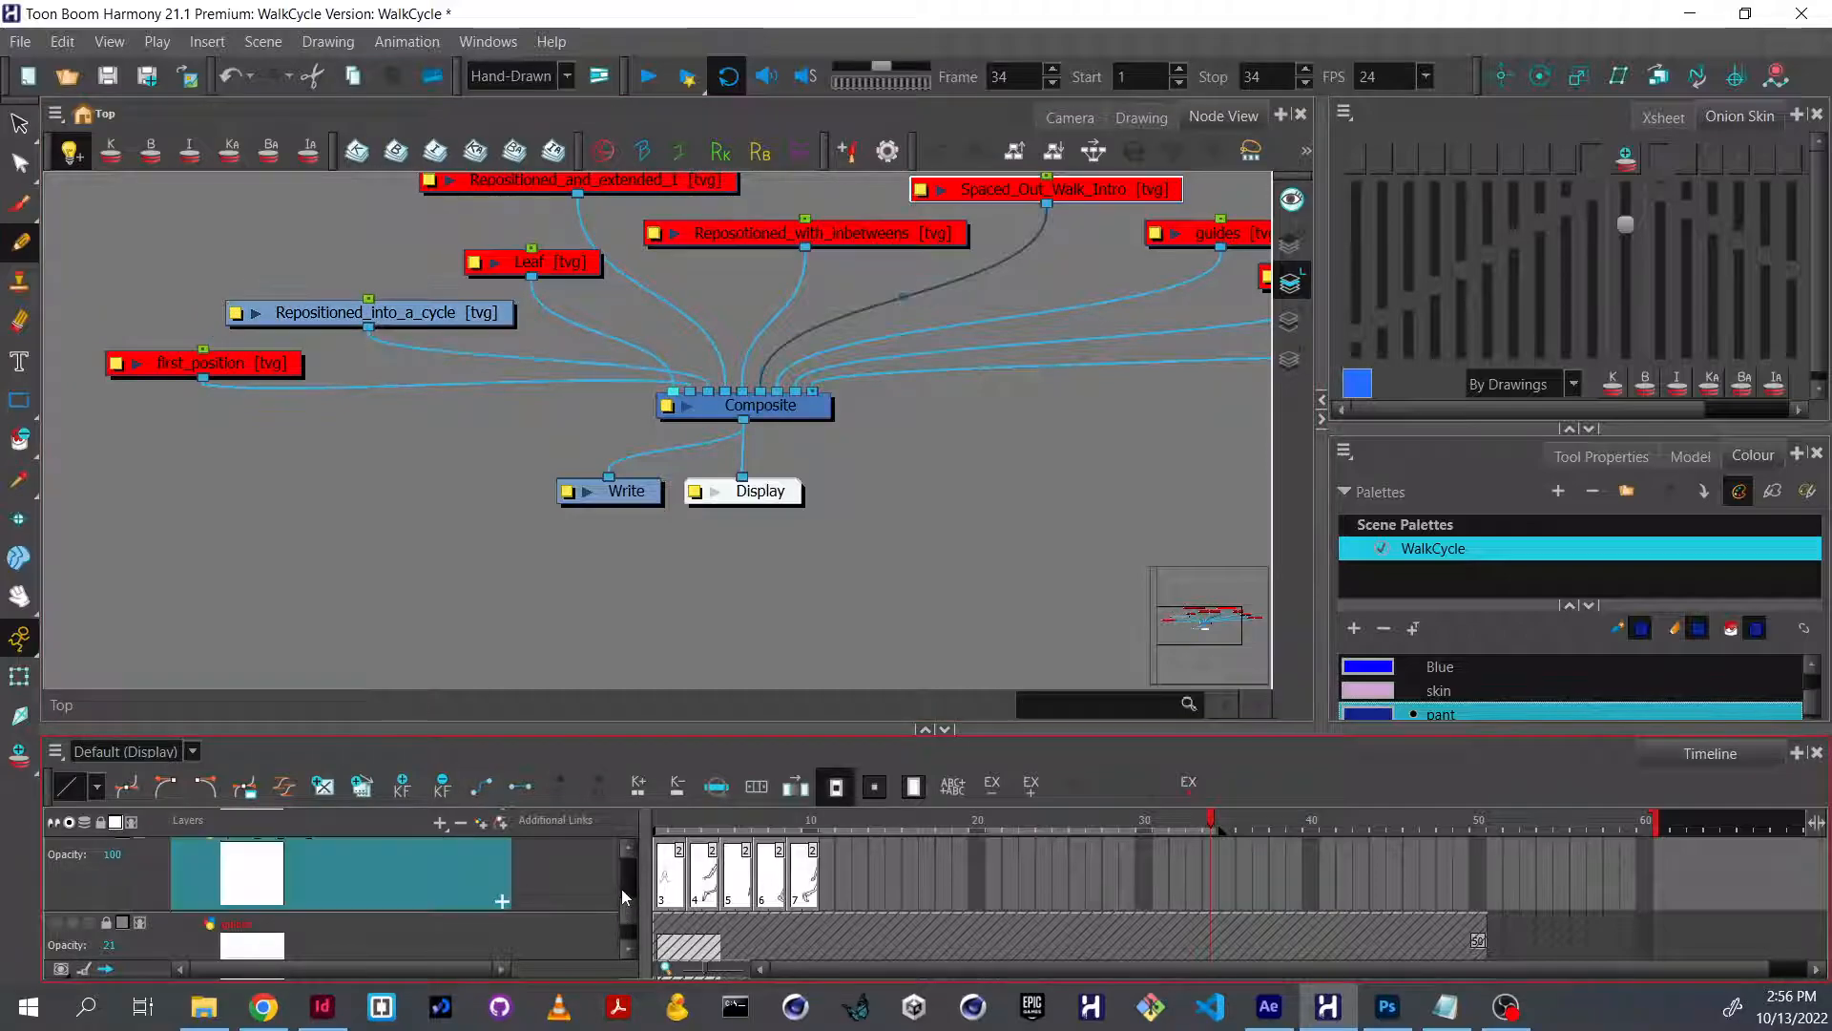
{"action": "mouse_move", "coordinate": [630, 908]}
{"action": "left_mouse_down"}
{"action": "mouse_move", "coordinate": [634, 845]}
{"action": "mouse_move", "coordinate": [637, 881]}
{"action": "left_mouse_up"}
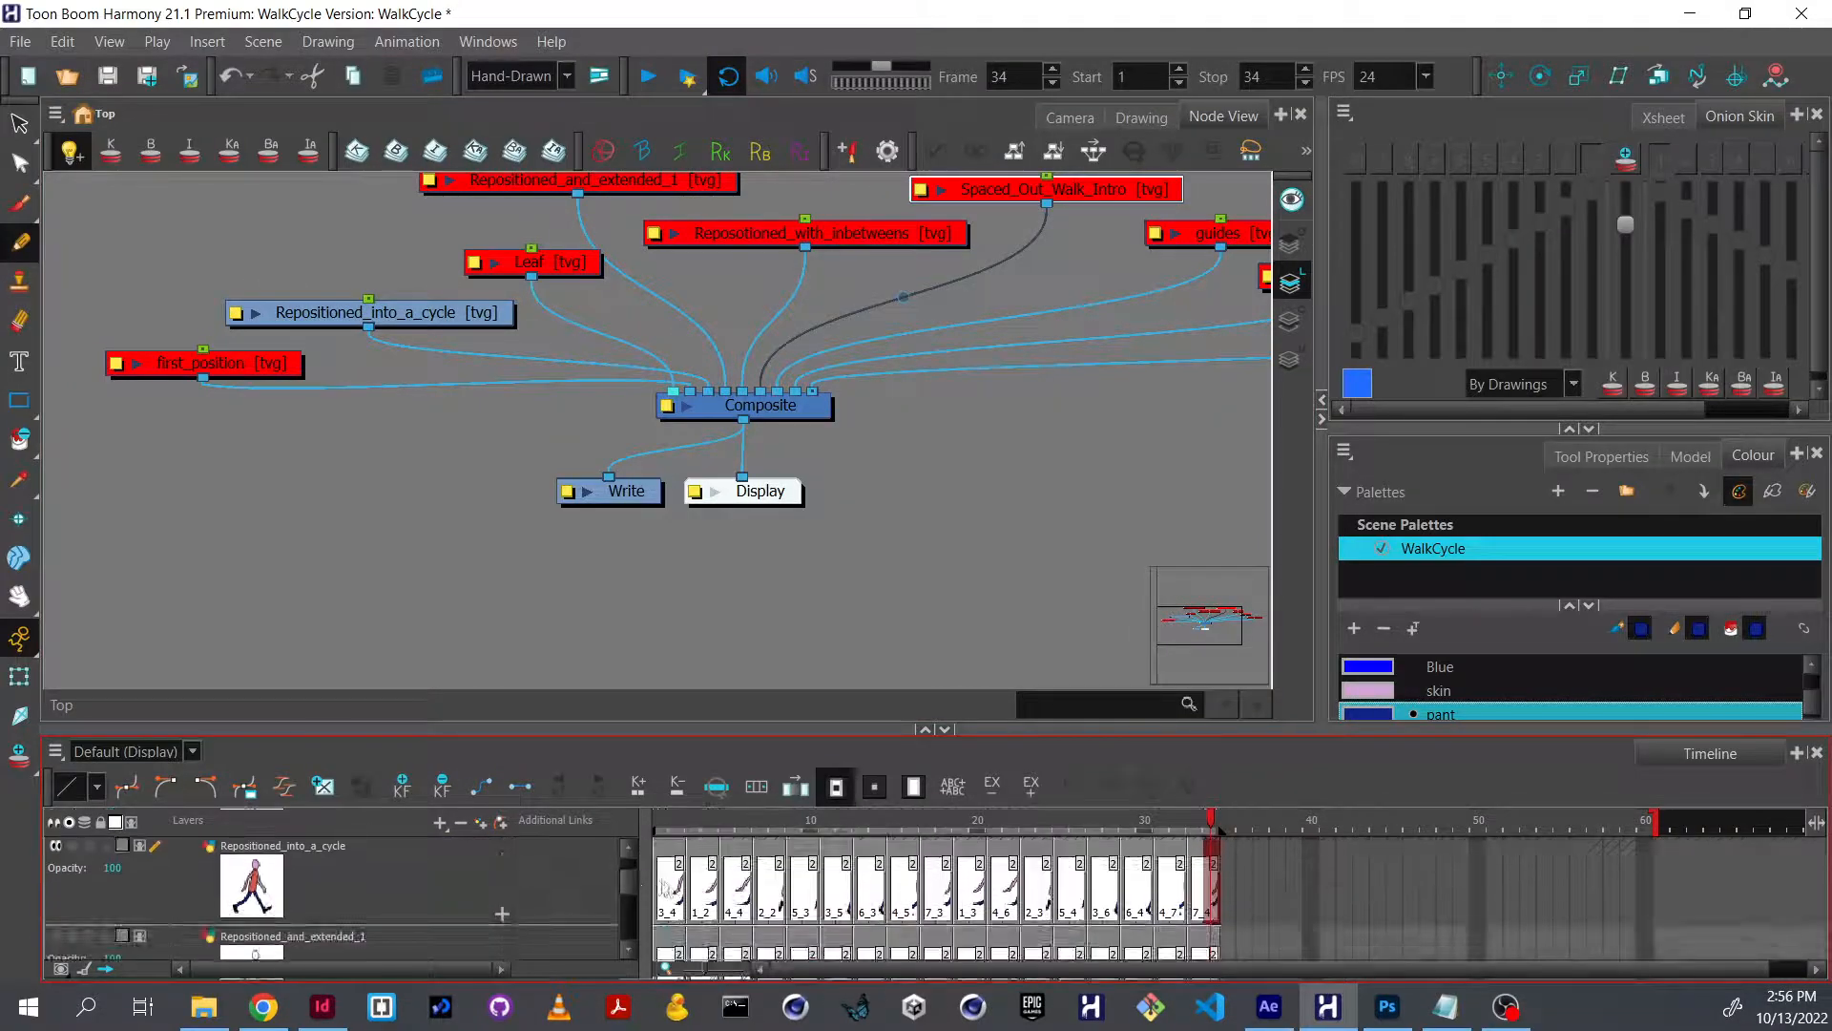
{"action": "left_click", "coordinate": [670, 887]}
Shift the Composite and Write nodes slightly to separate them in the node network.
{"action": "left_click_drag", "start_coordinate": [771, 406], "coordinate": [759, 420]}
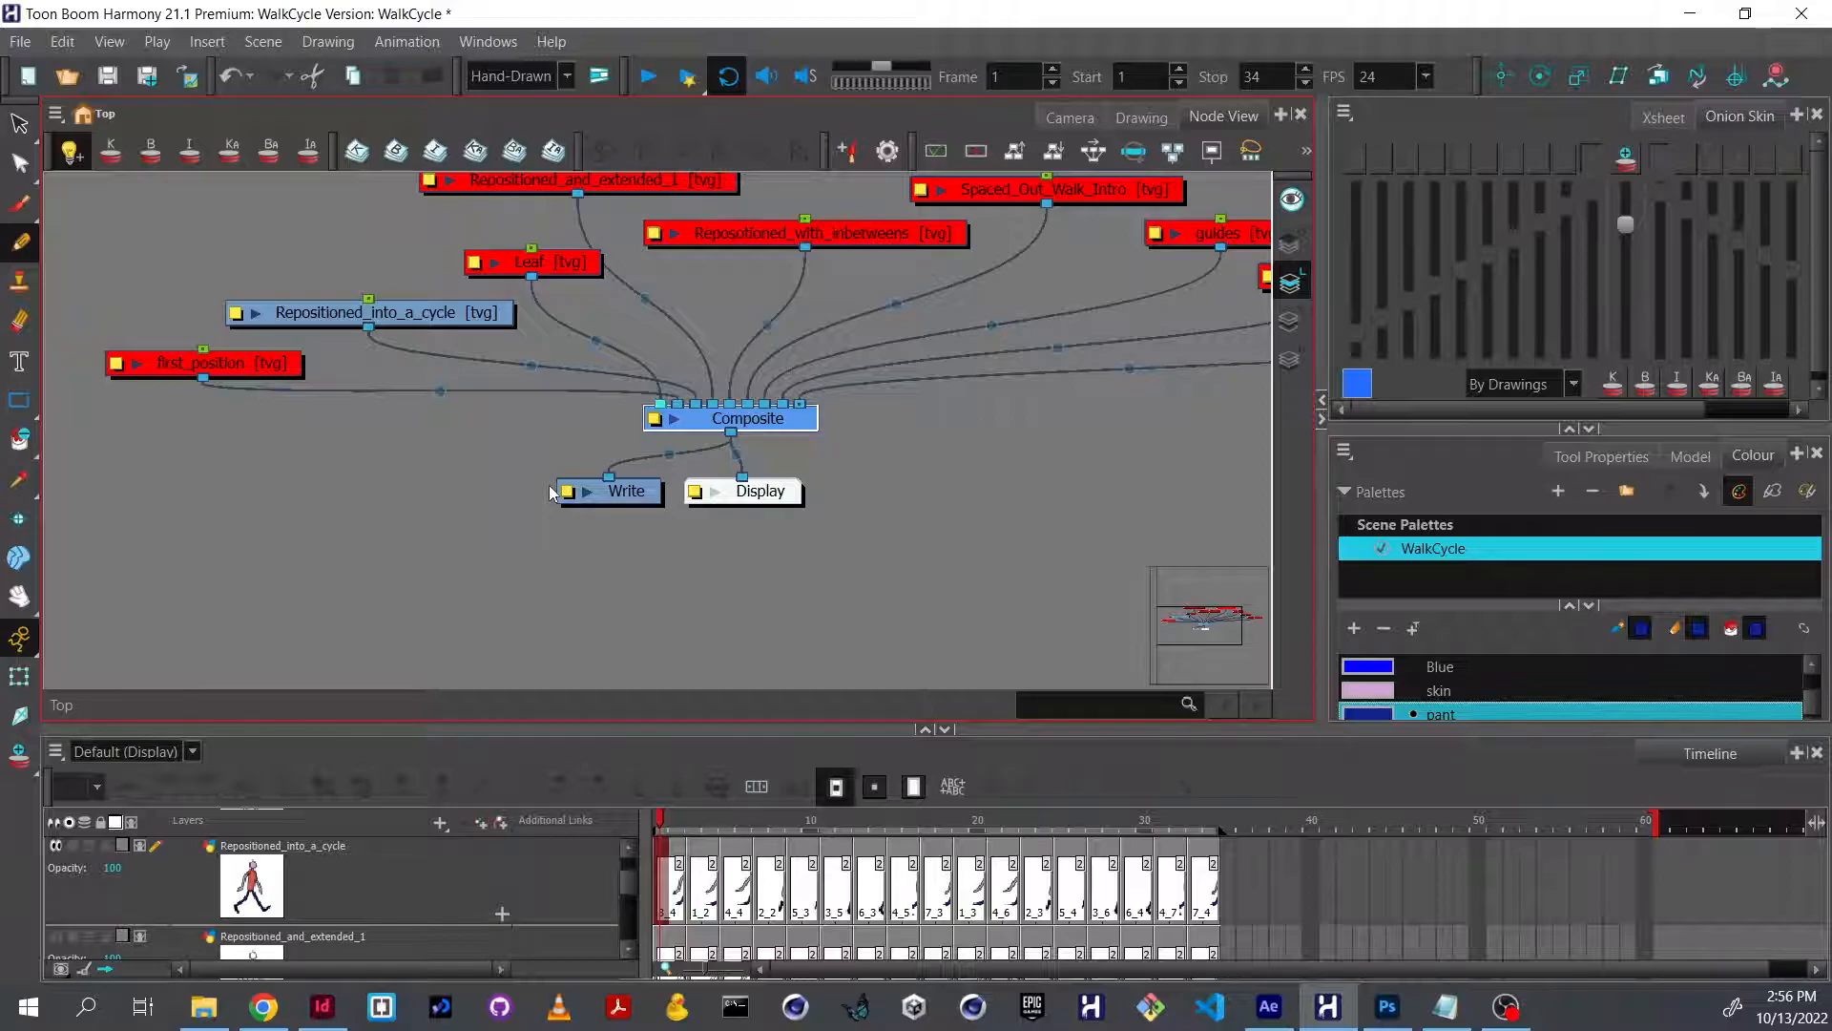
{"action": "left_click_drag", "start_coordinate": [633, 498], "coordinate": [602, 517]}
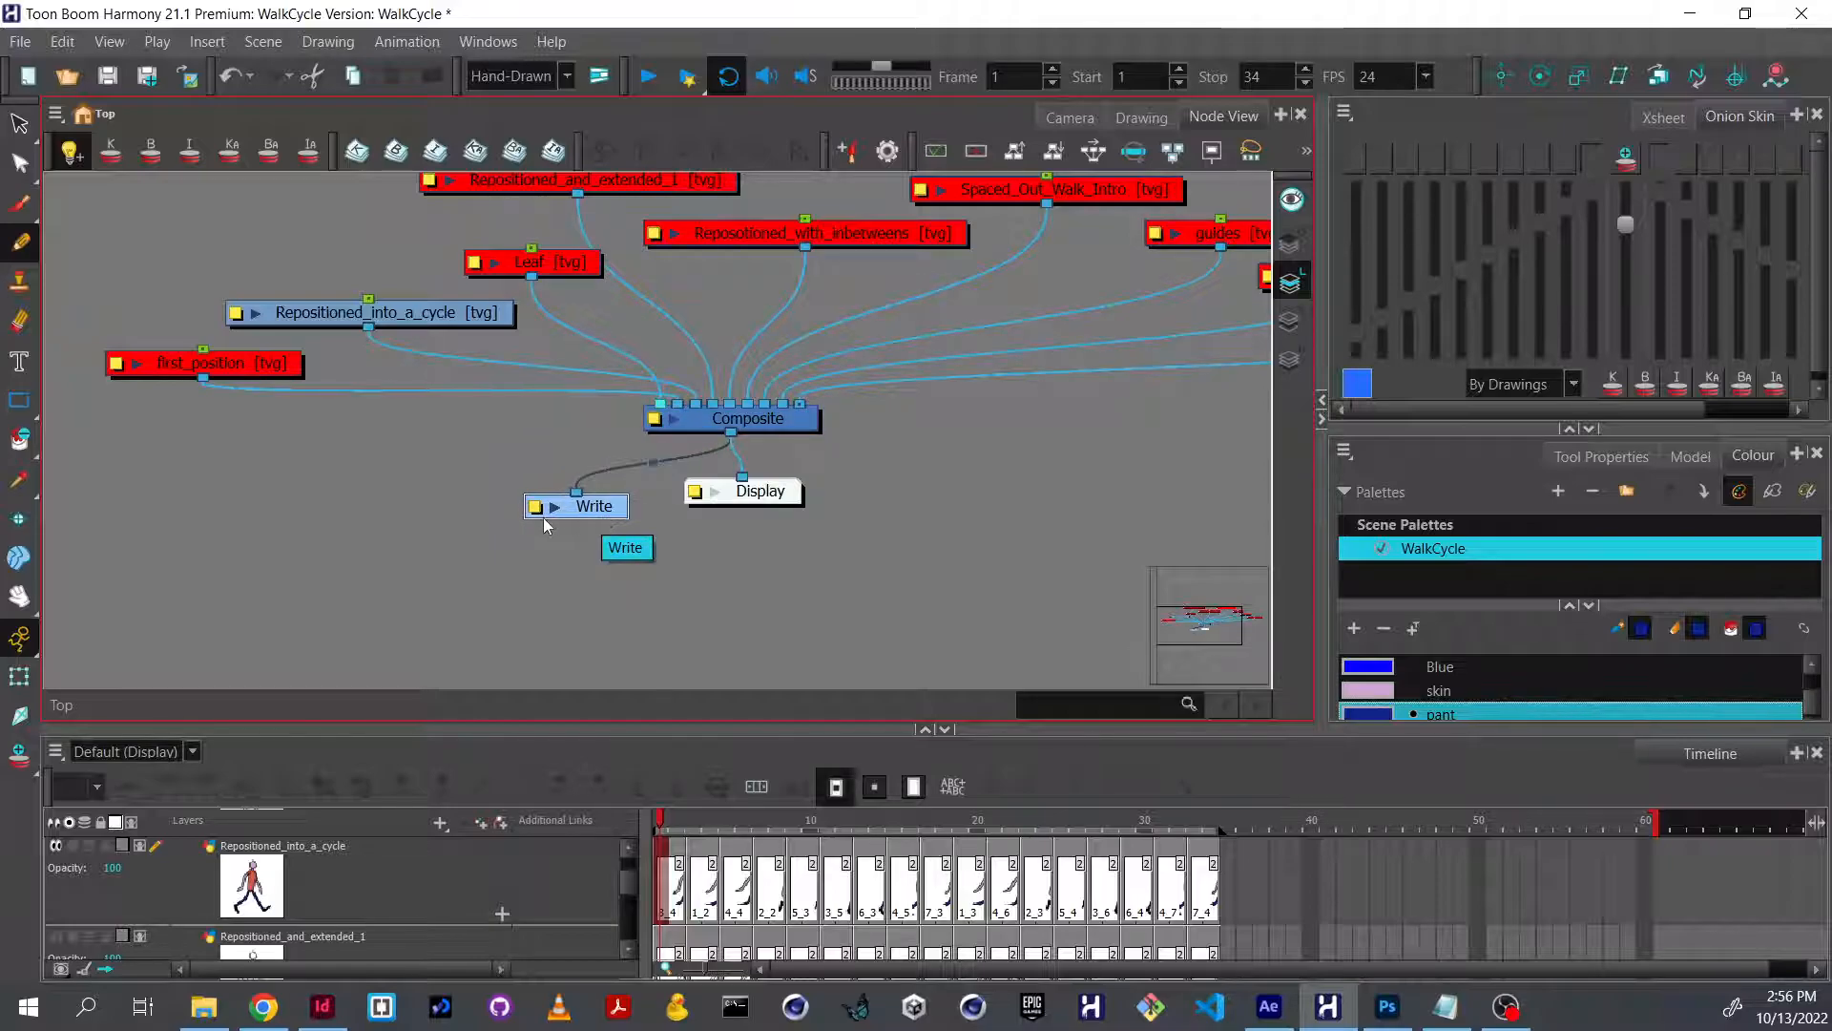
{"action": "mouse_move", "coordinate": [575, 511]}
{"action": "left_mouse_down"}
{"action": "mouse_move", "coordinate": [593, 523]}
{"action": "mouse_move", "coordinate": [599, 501]}
{"action": "left_mouse_up"}
{"action": "scroll", "coordinate": [719, 524], "scroll_direction": "down", "scroll_amount": 3}
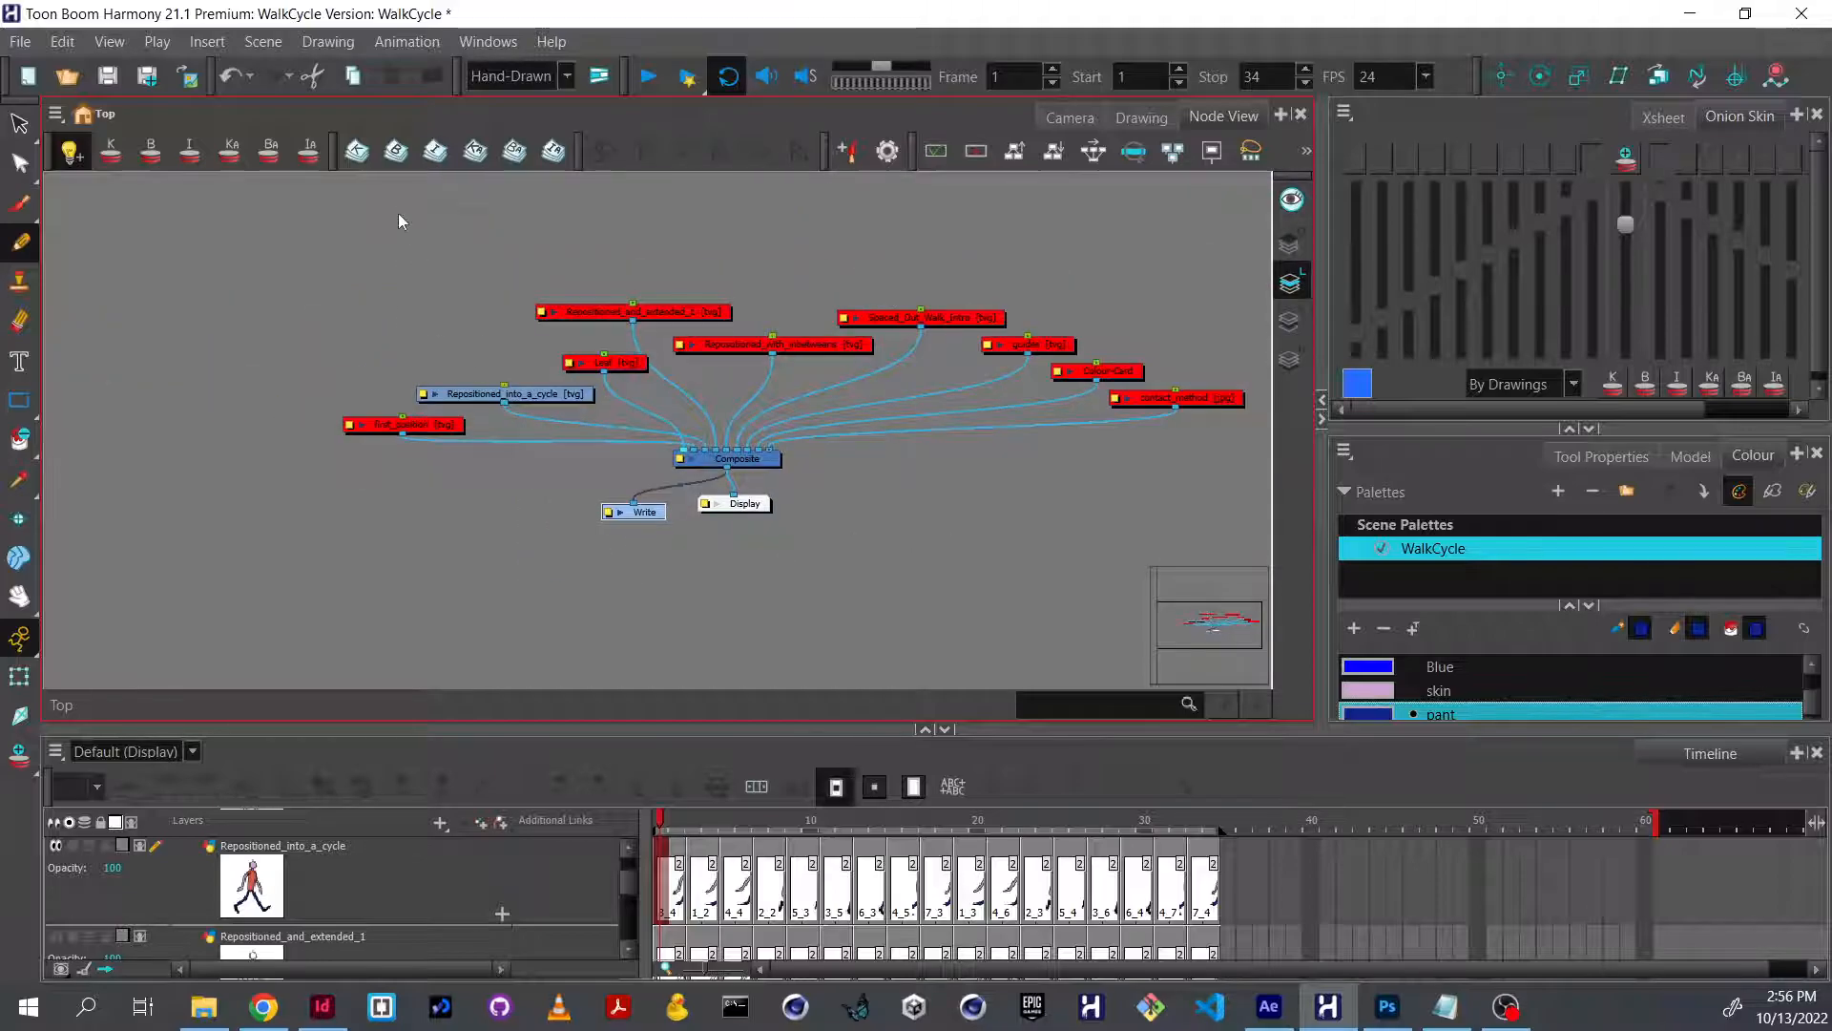
Order all nodes automatically with X overlap 25%, layer spacing 60 and vertical spacing 5.
{"action": "key", "text": "ctrl+a"}
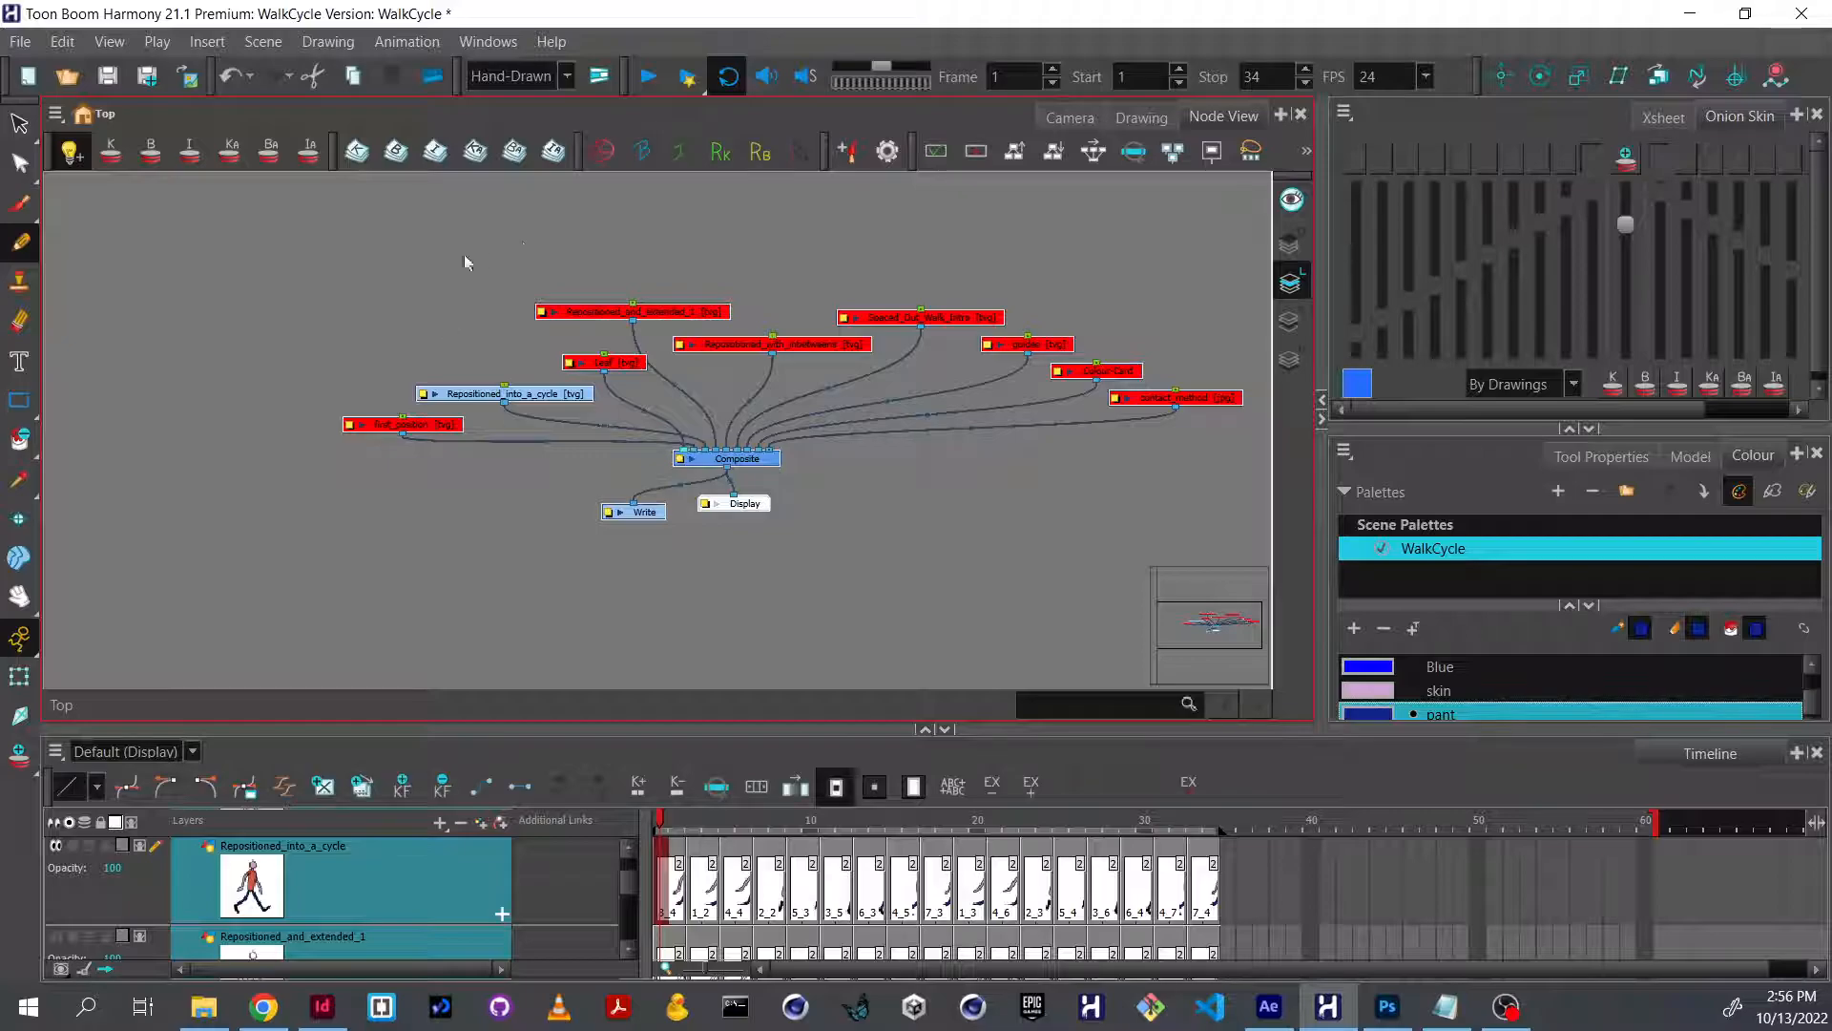
{"action": "left_click", "coordinate": [1044, 152]}
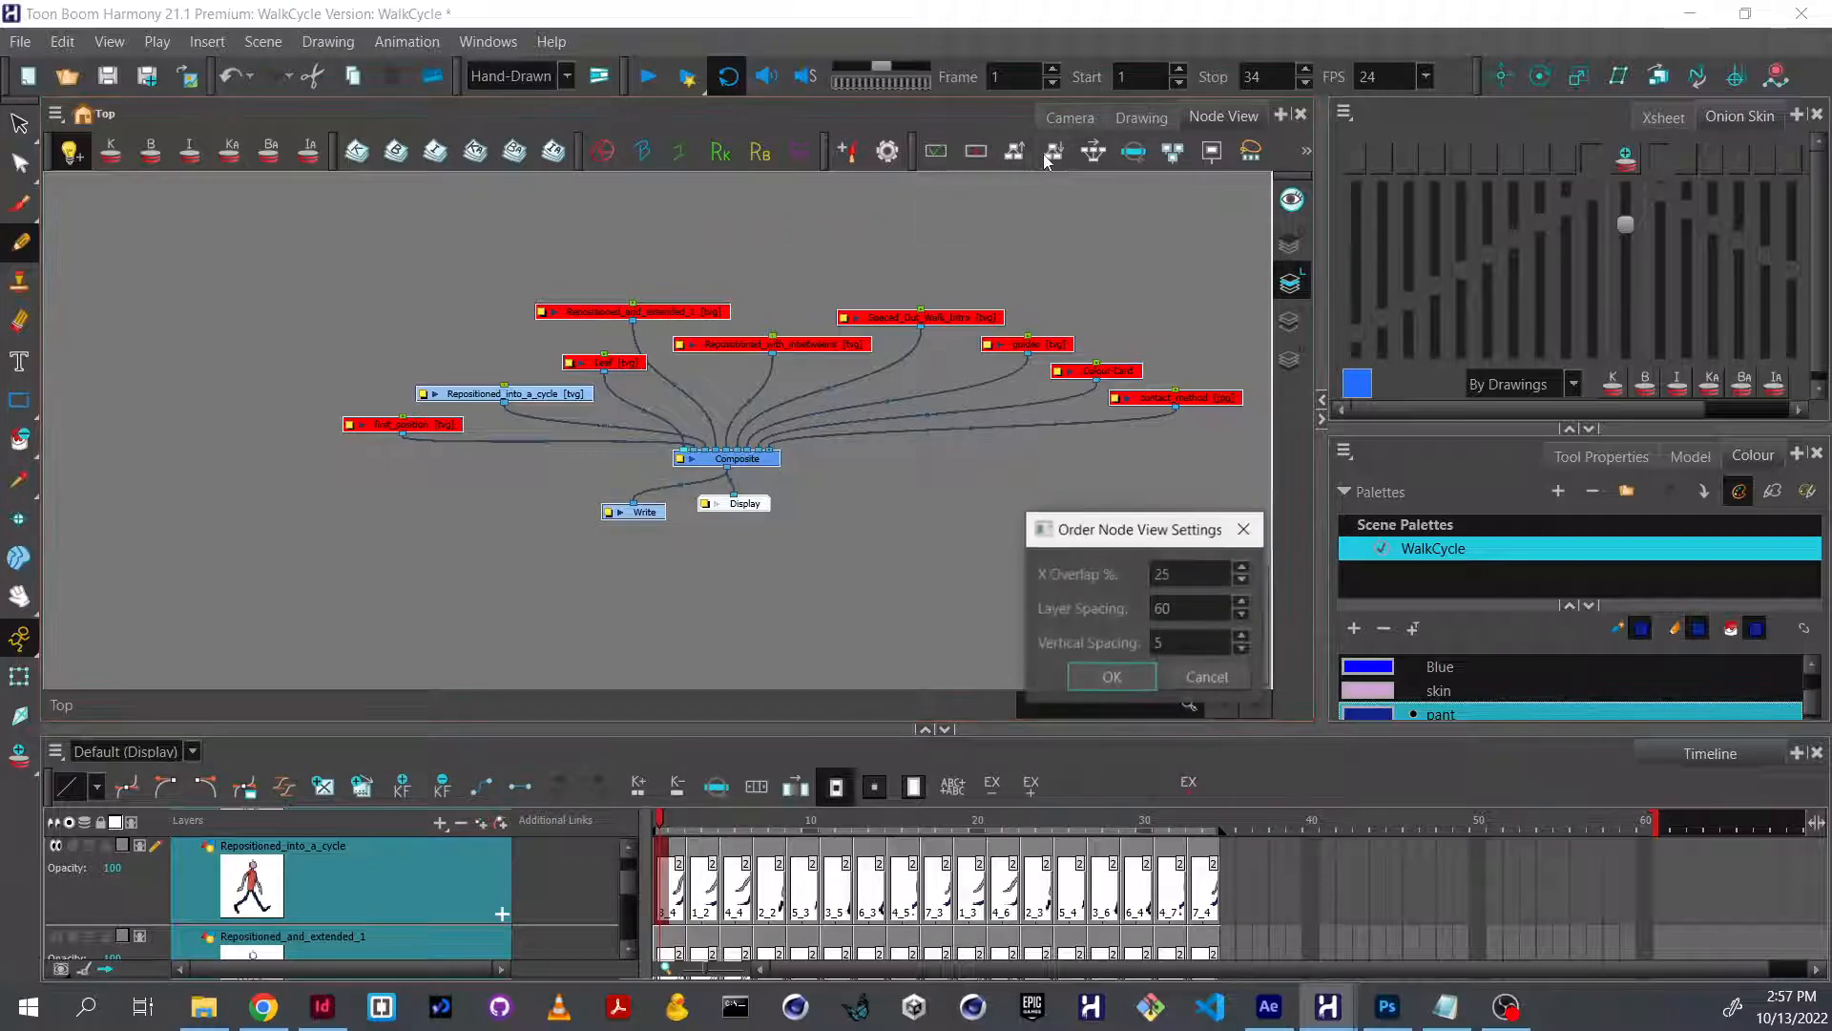
{"action": "left_click", "coordinate": [1113, 677]}
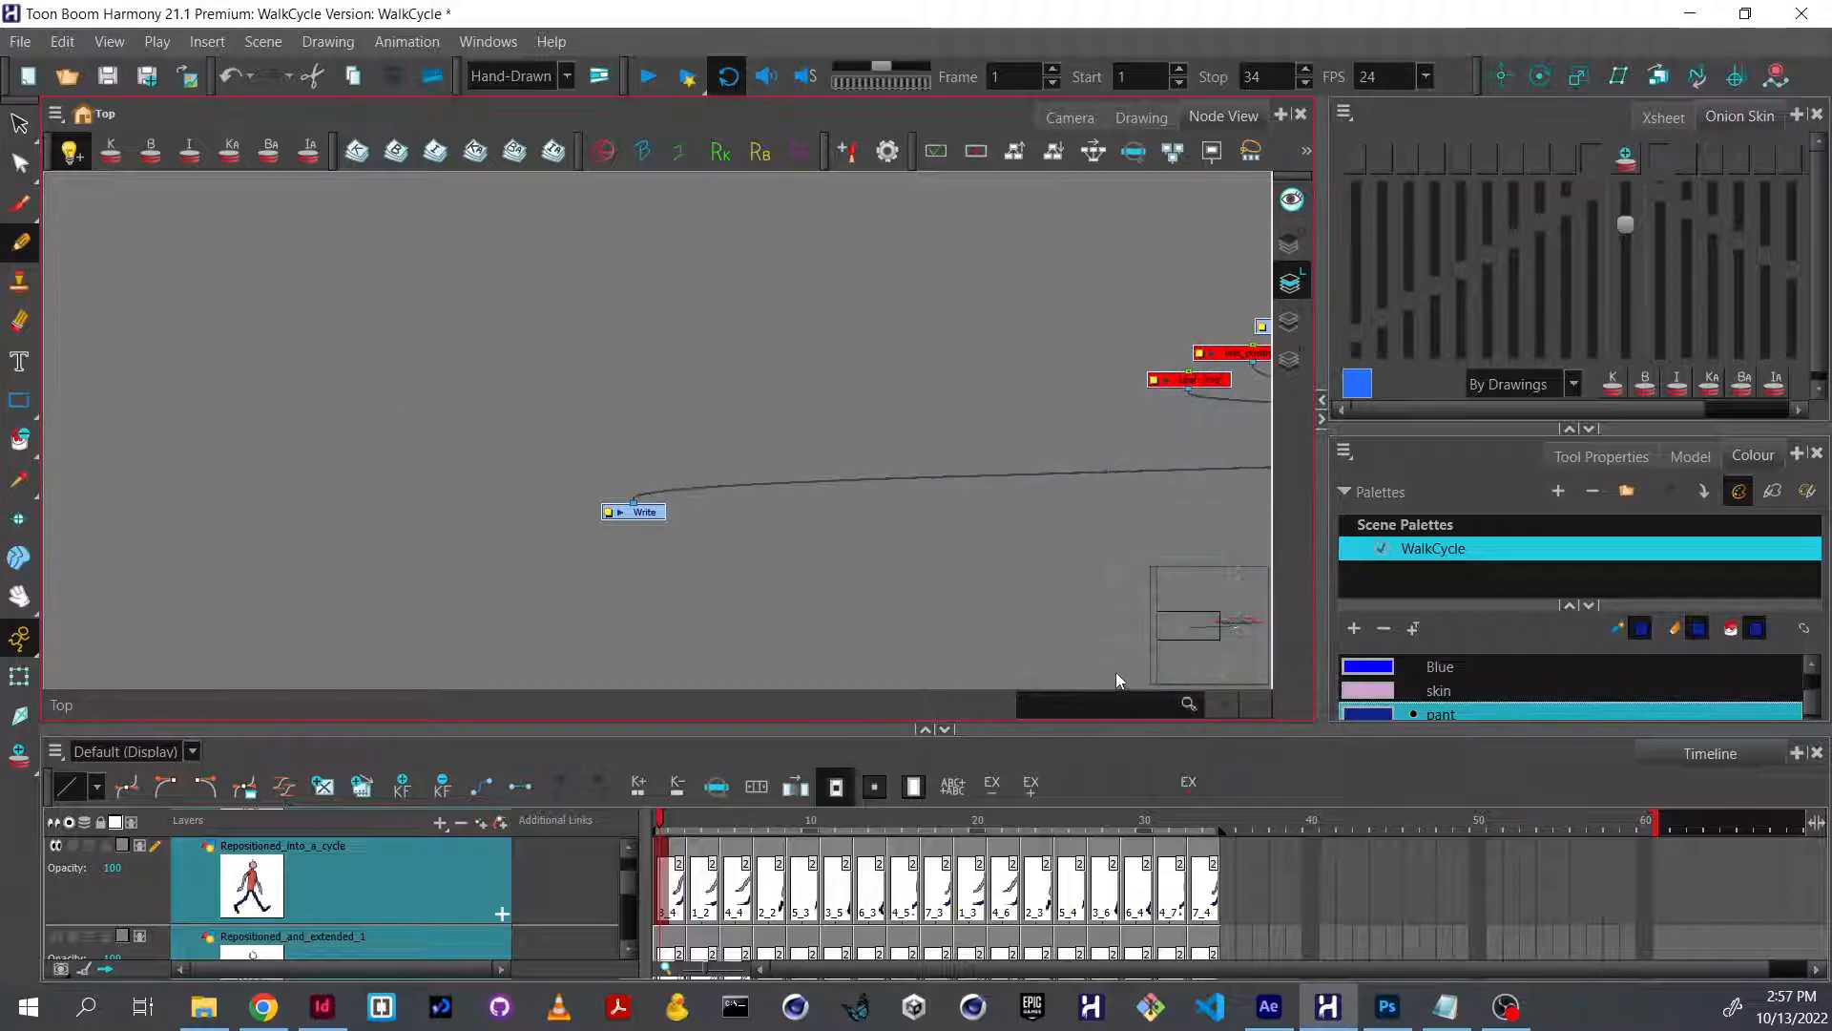
Move the Write node back beside the Display node, just below the Composite.
{"action": "left_click", "coordinate": [860, 682]}
{"action": "left_click_drag", "start_coordinate": [597, 506], "coordinate": [621, 540]}
{"action": "scroll", "coordinate": [1141, 491], "scroll_direction": "up", "scroll_amount": 2}
{"action": "scroll", "coordinate": [703, 502], "scroll_direction": "up", "scroll_amount": 3}
{"action": "scroll", "coordinate": [703, 509], "scroll_direction": "up", "scroll_amount": 2}
In the Write node's properties, set the image folder to a new export_frames folder inside the WalkCycle project folder.
{"action": "left_click", "coordinate": [518, 528]}
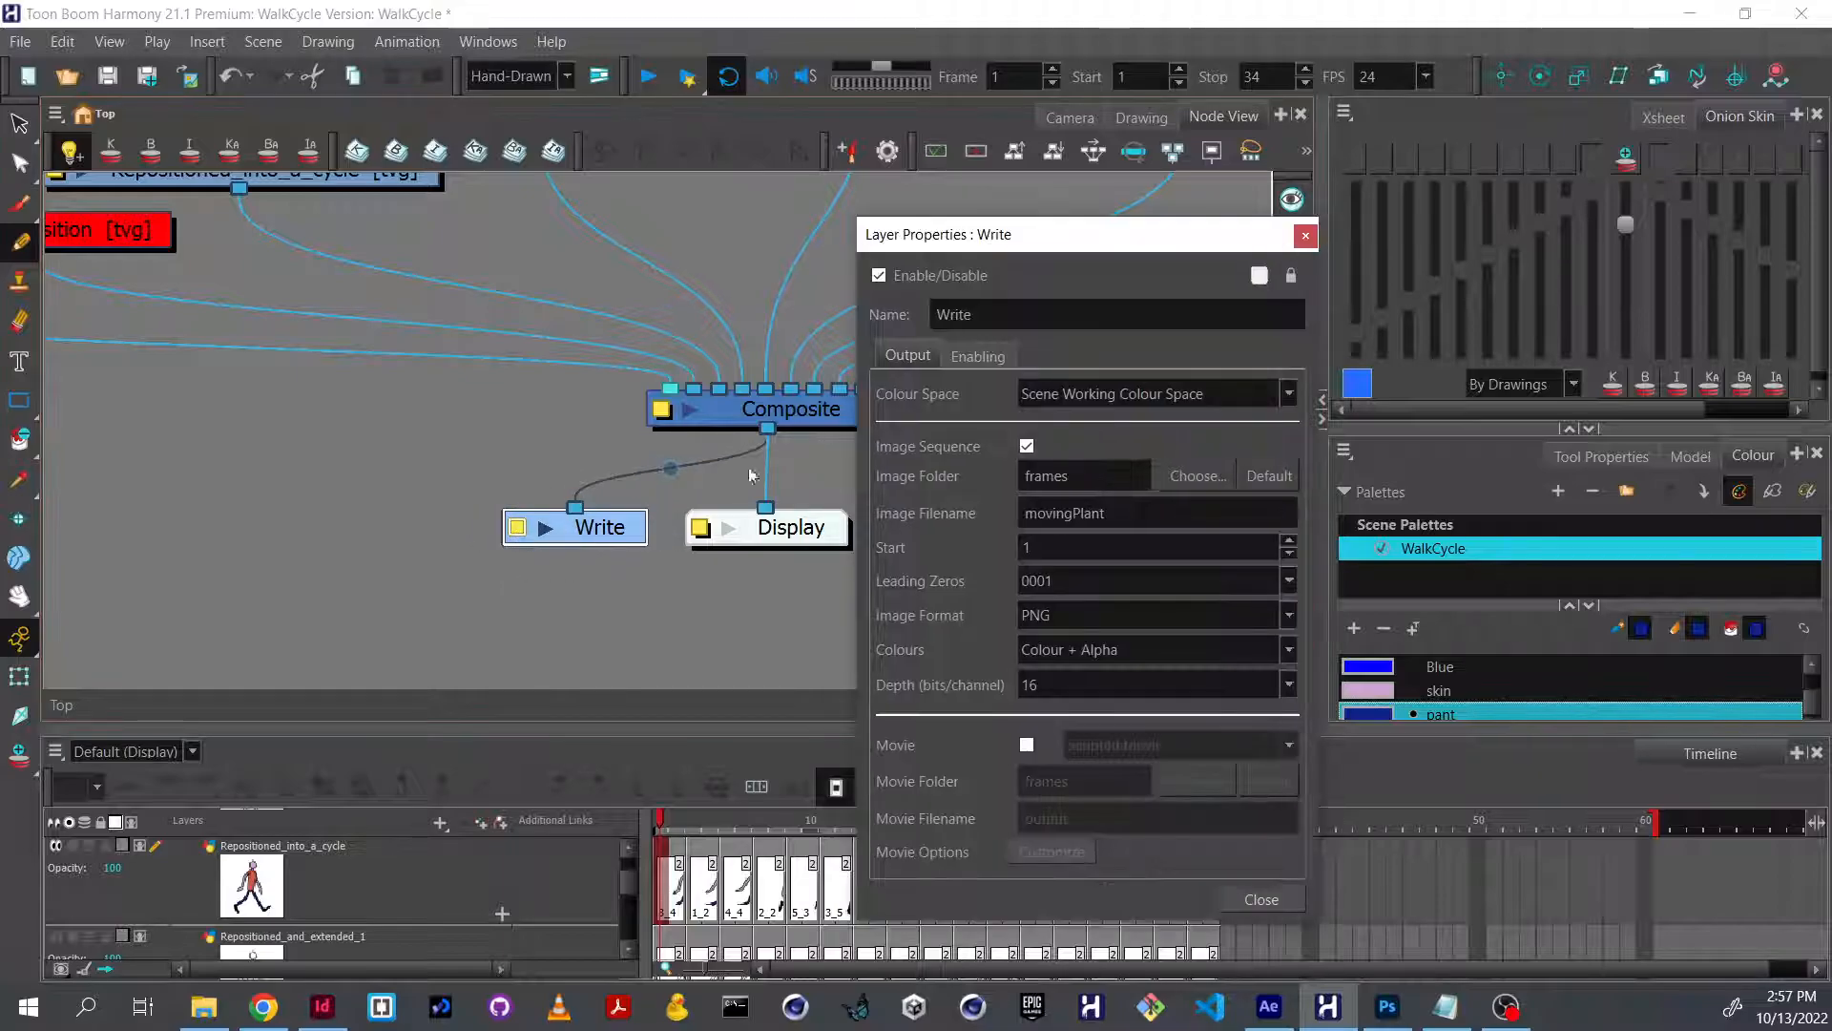
{"action": "left_click_drag", "start_coordinate": [1021, 238], "coordinate": [863, 212]}
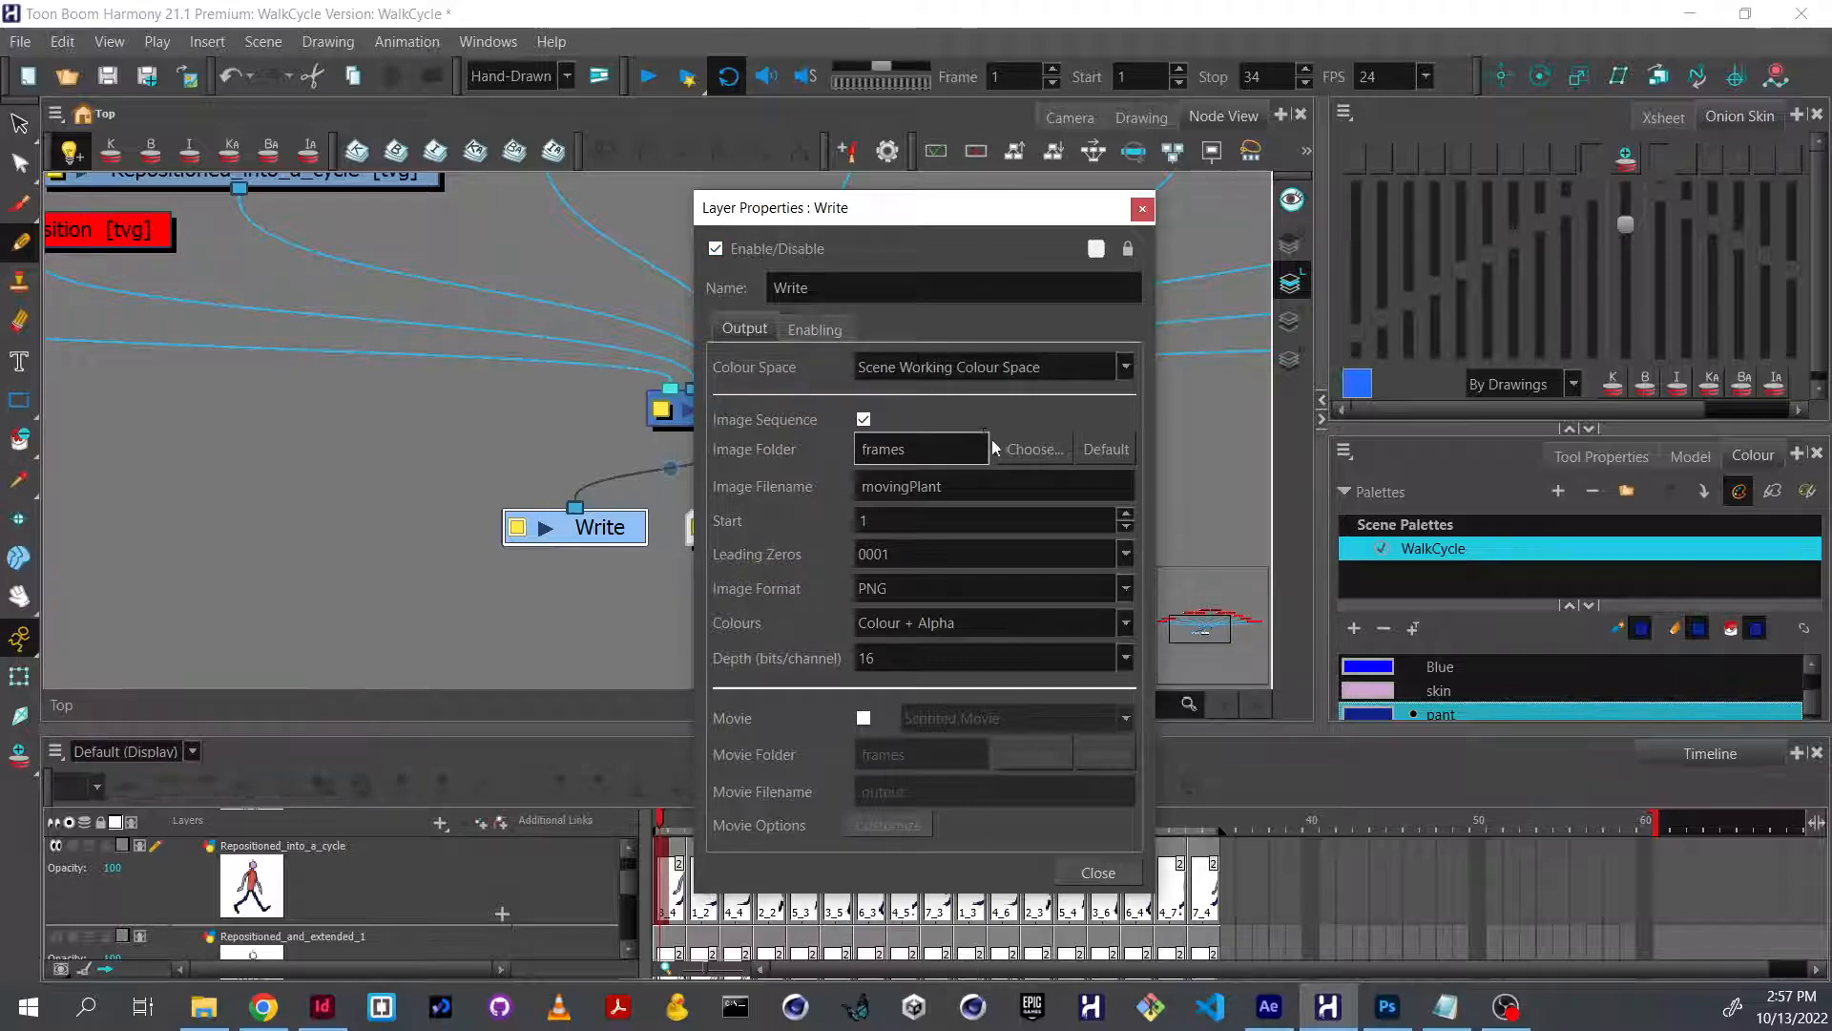
{"action": "left_click", "coordinate": [1050, 454]}
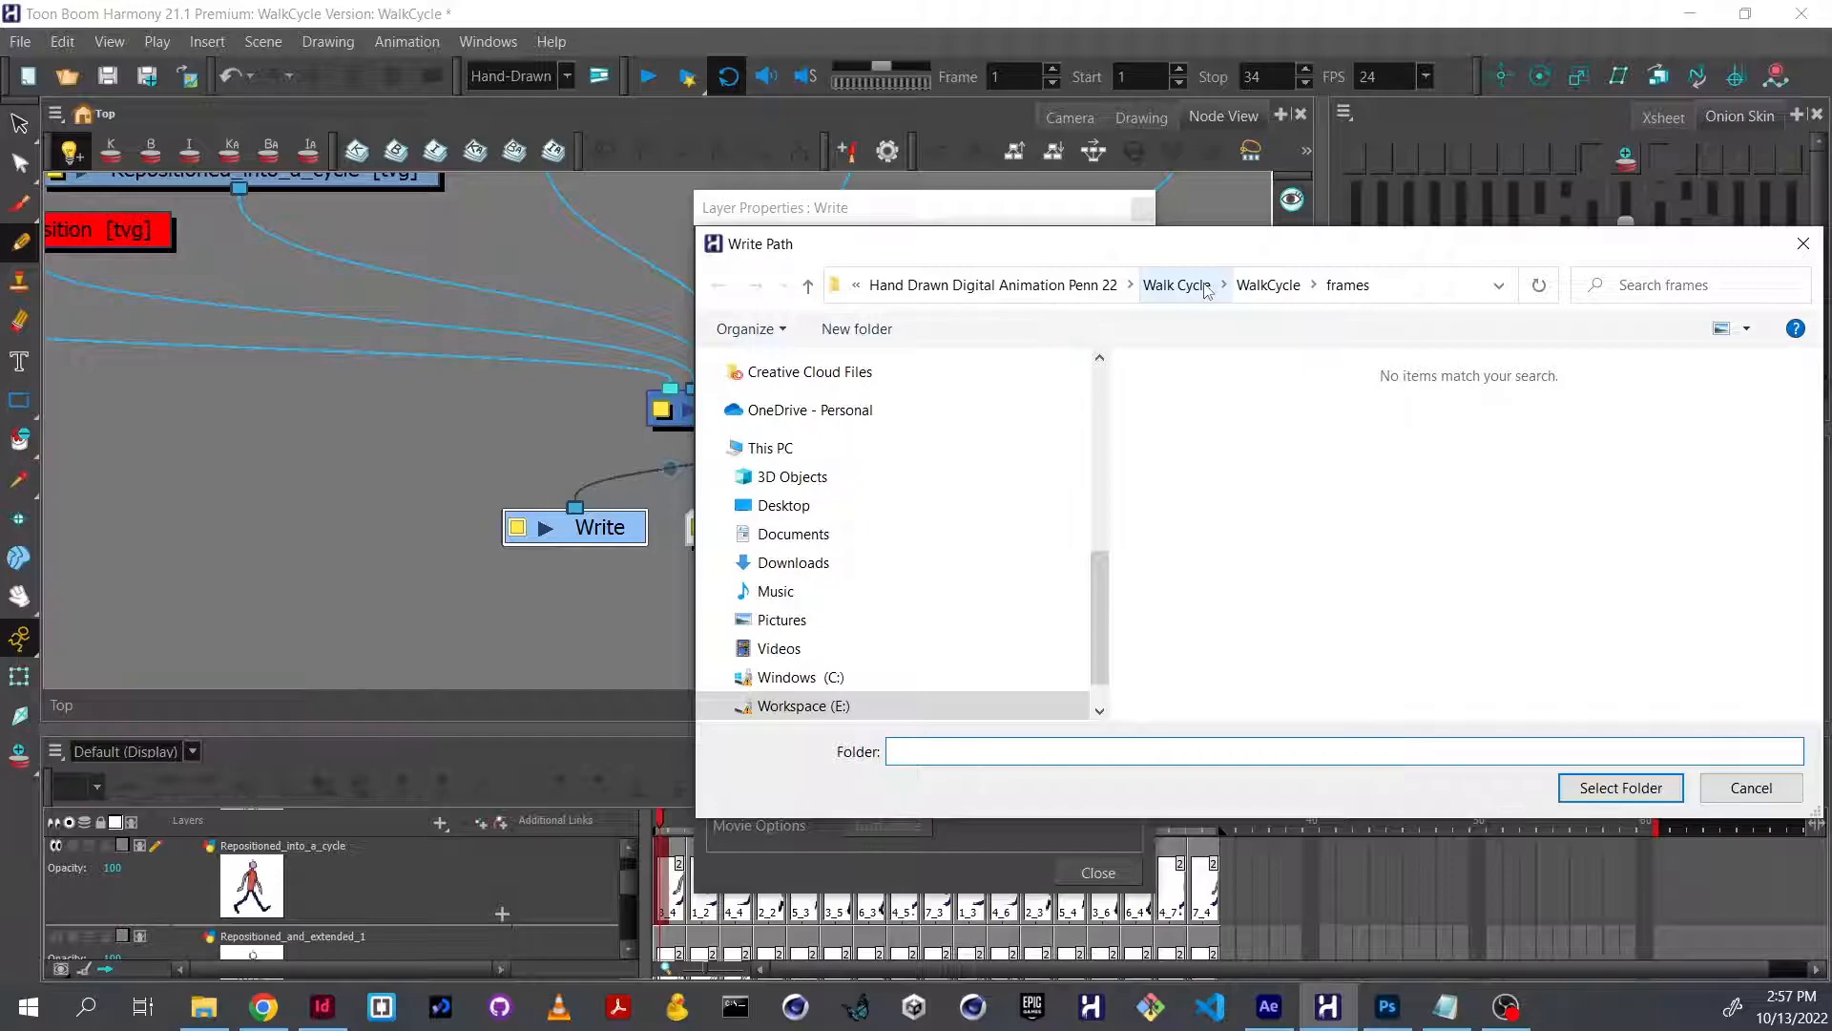
{"action": "left_click", "coordinate": [1275, 284]}
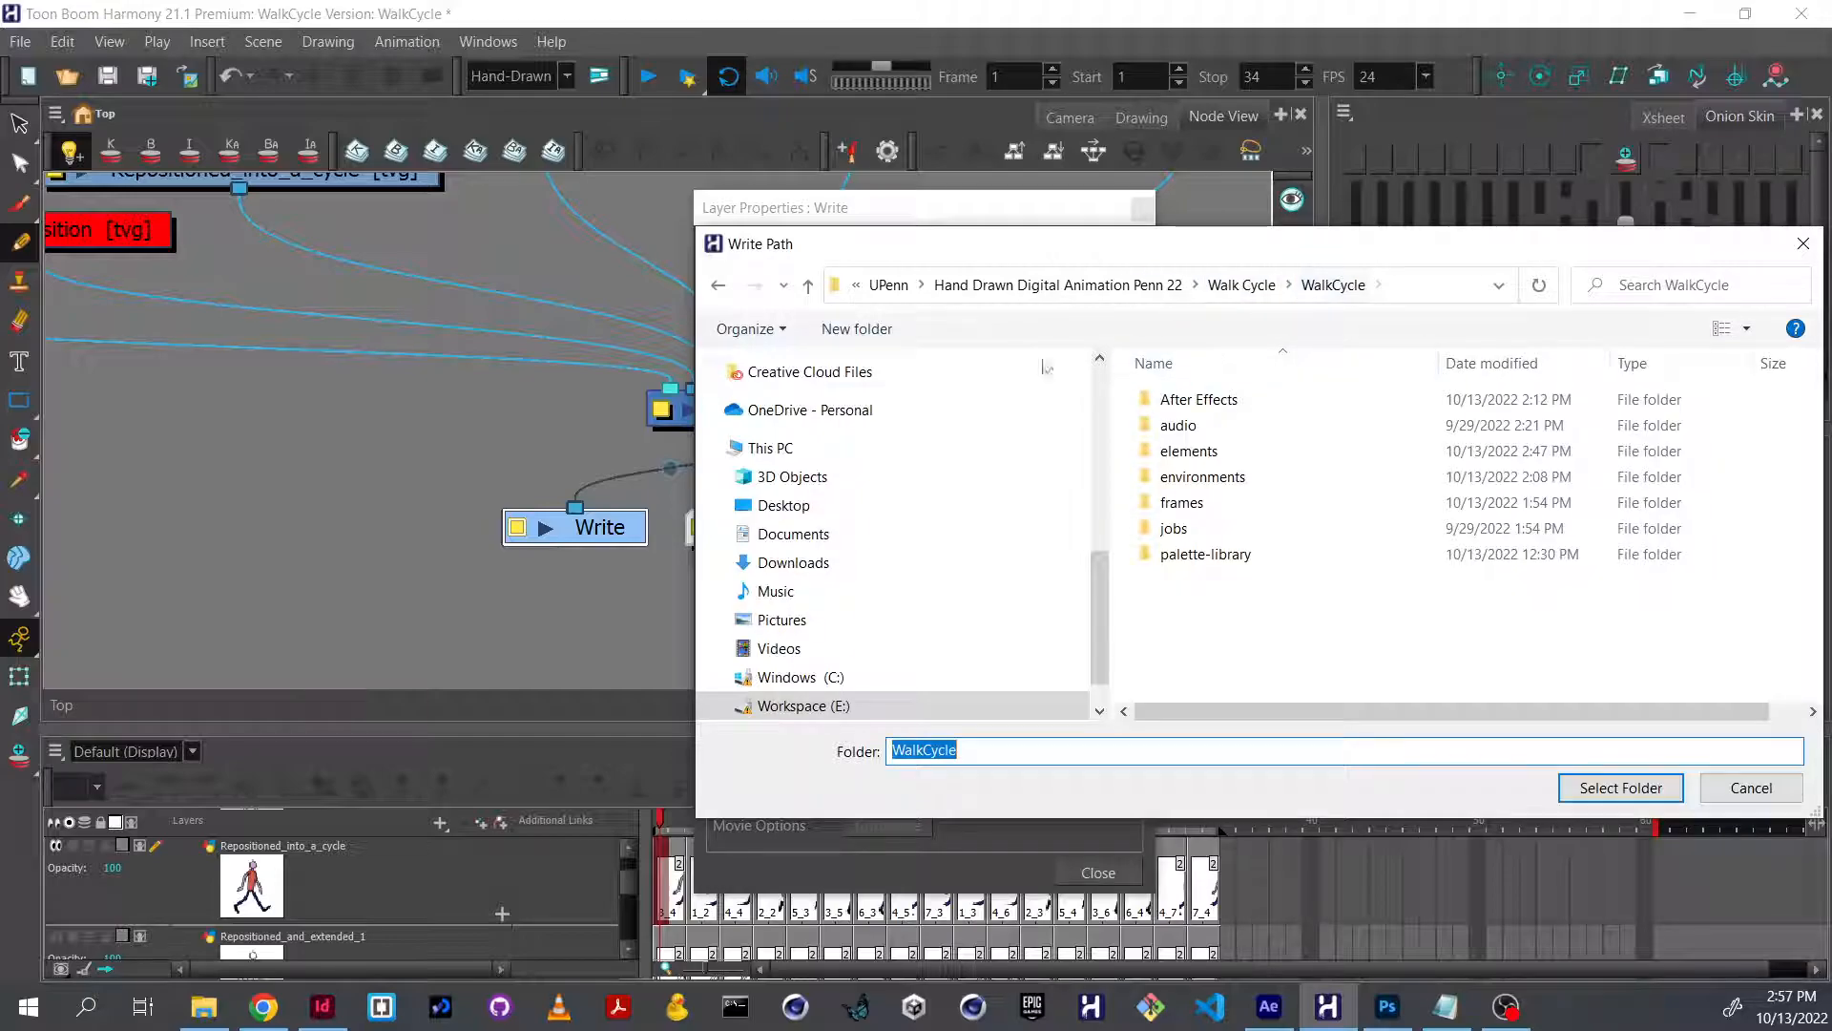
{"action": "left_click", "coordinate": [875, 329]}
{"action": "type", "text": "expor"}
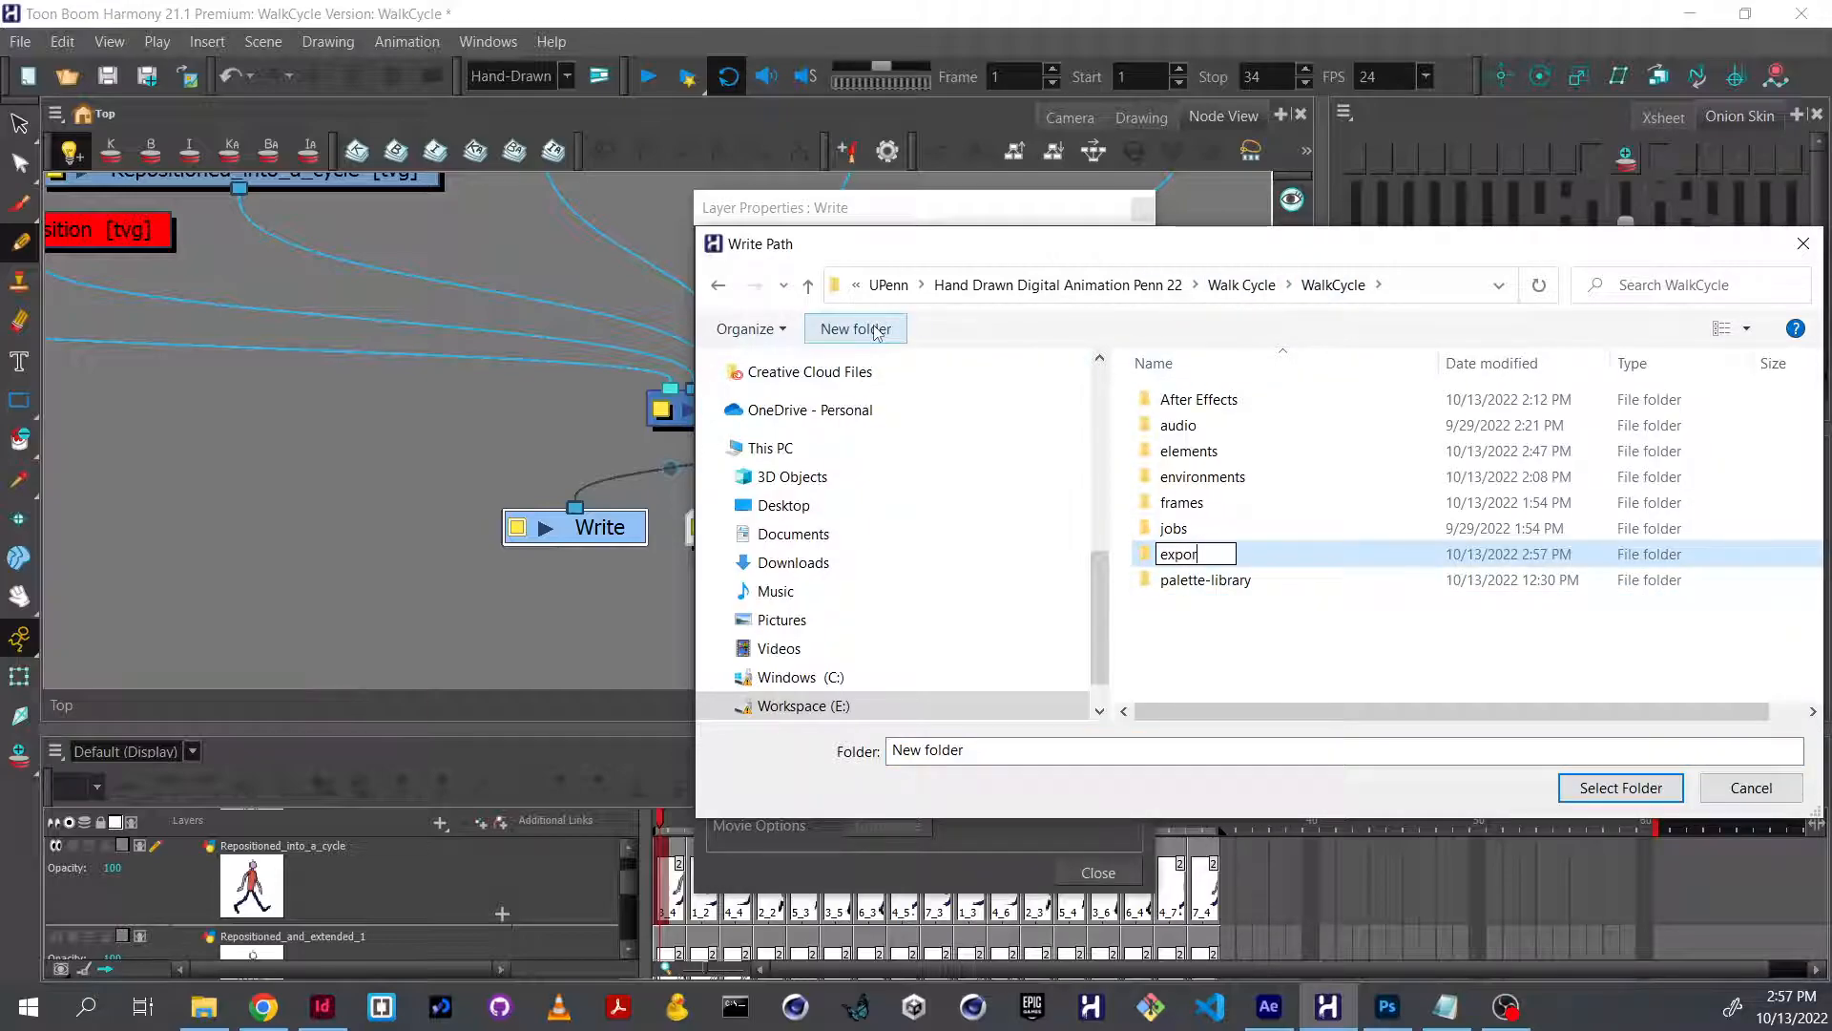
{"action": "type", "text": "t_frames"}
{"action": "left_click", "coordinate": [1237, 567]}
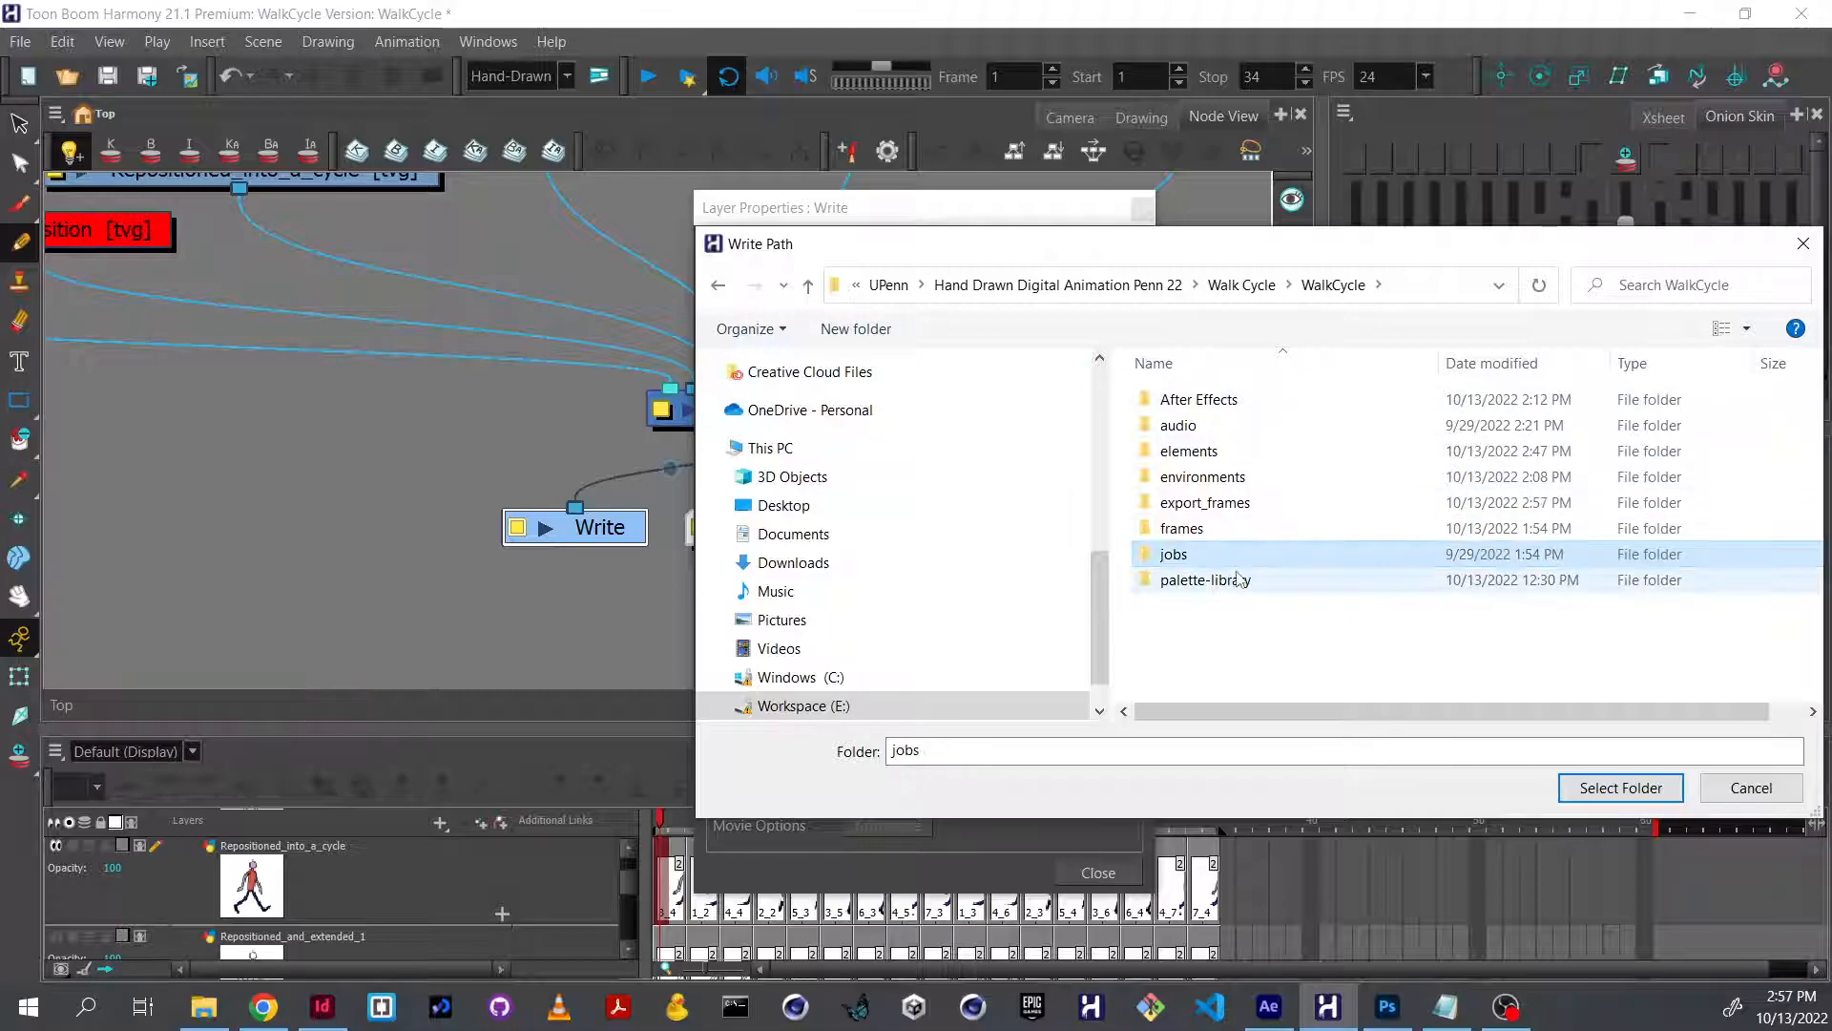
{"action": "left_click", "coordinate": [1204, 503]}
{"action": "left_click", "coordinate": [1613, 789]}
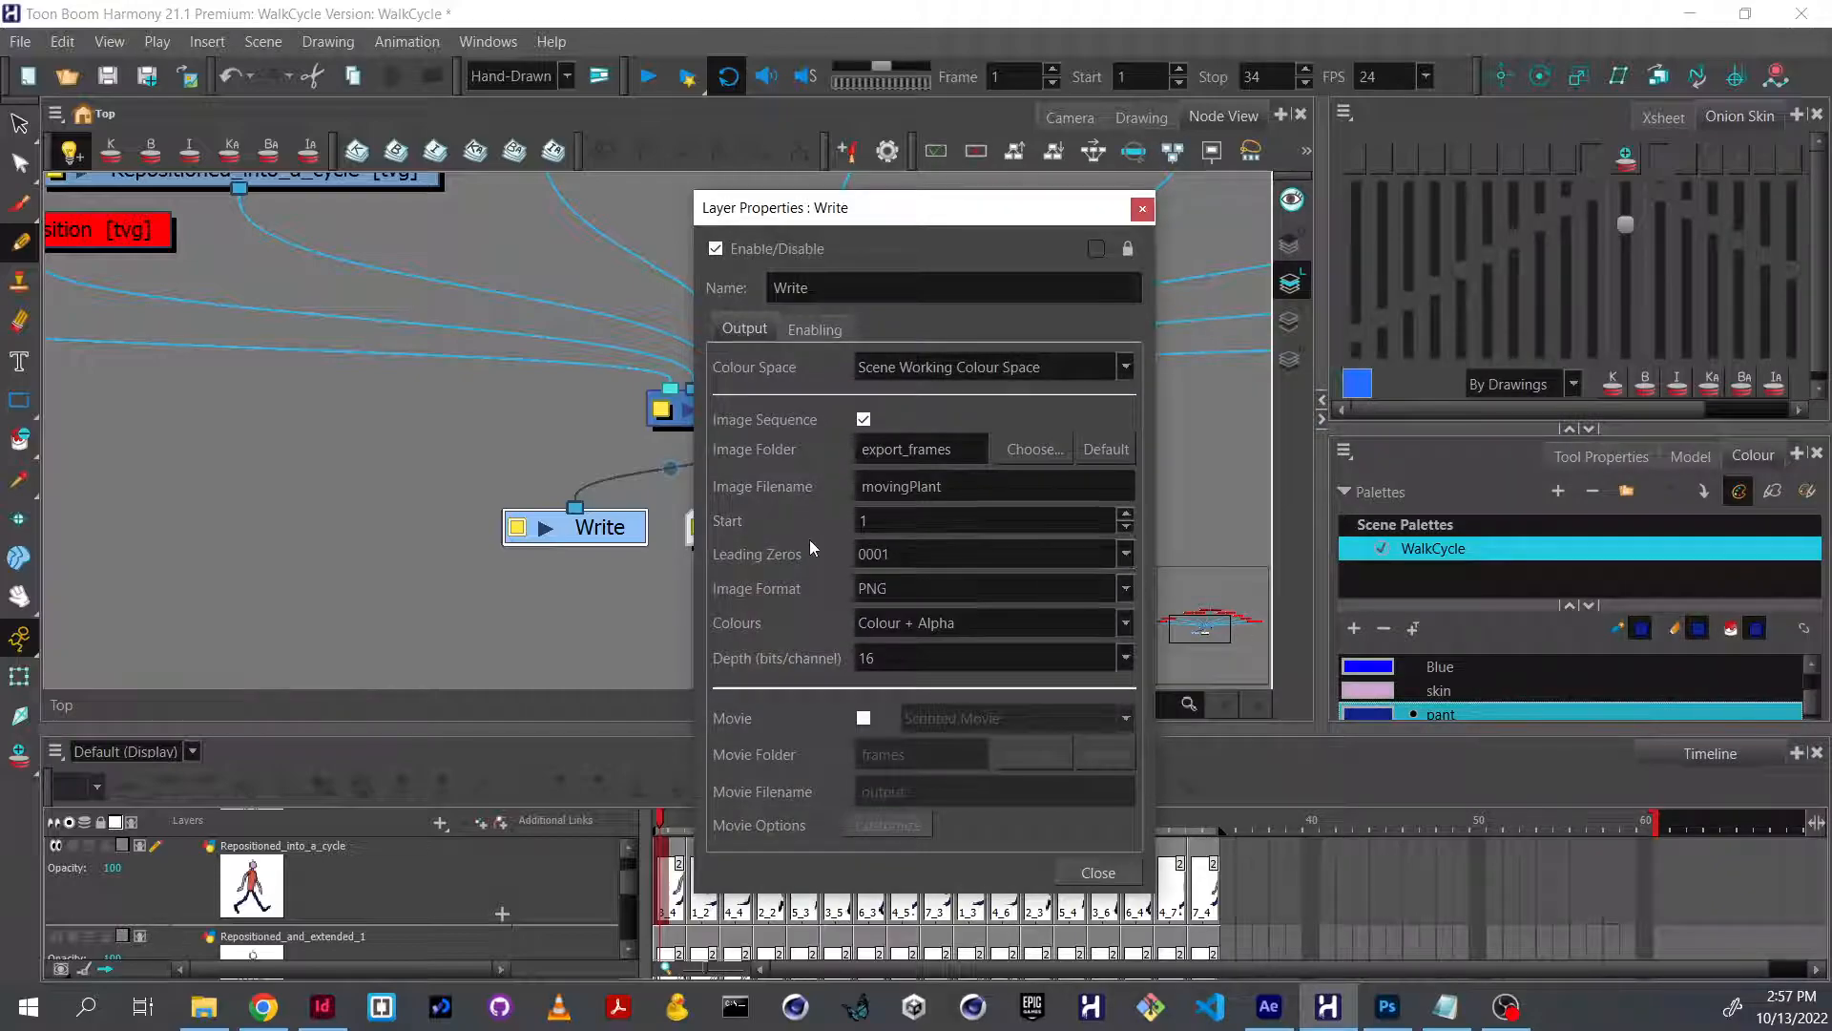
Set the Write node's image filename to walkCycle_colorFigure with leading zeros 0001.
{"action": "left_click_drag", "start_coordinate": [945, 486], "coordinate": [838, 490]}
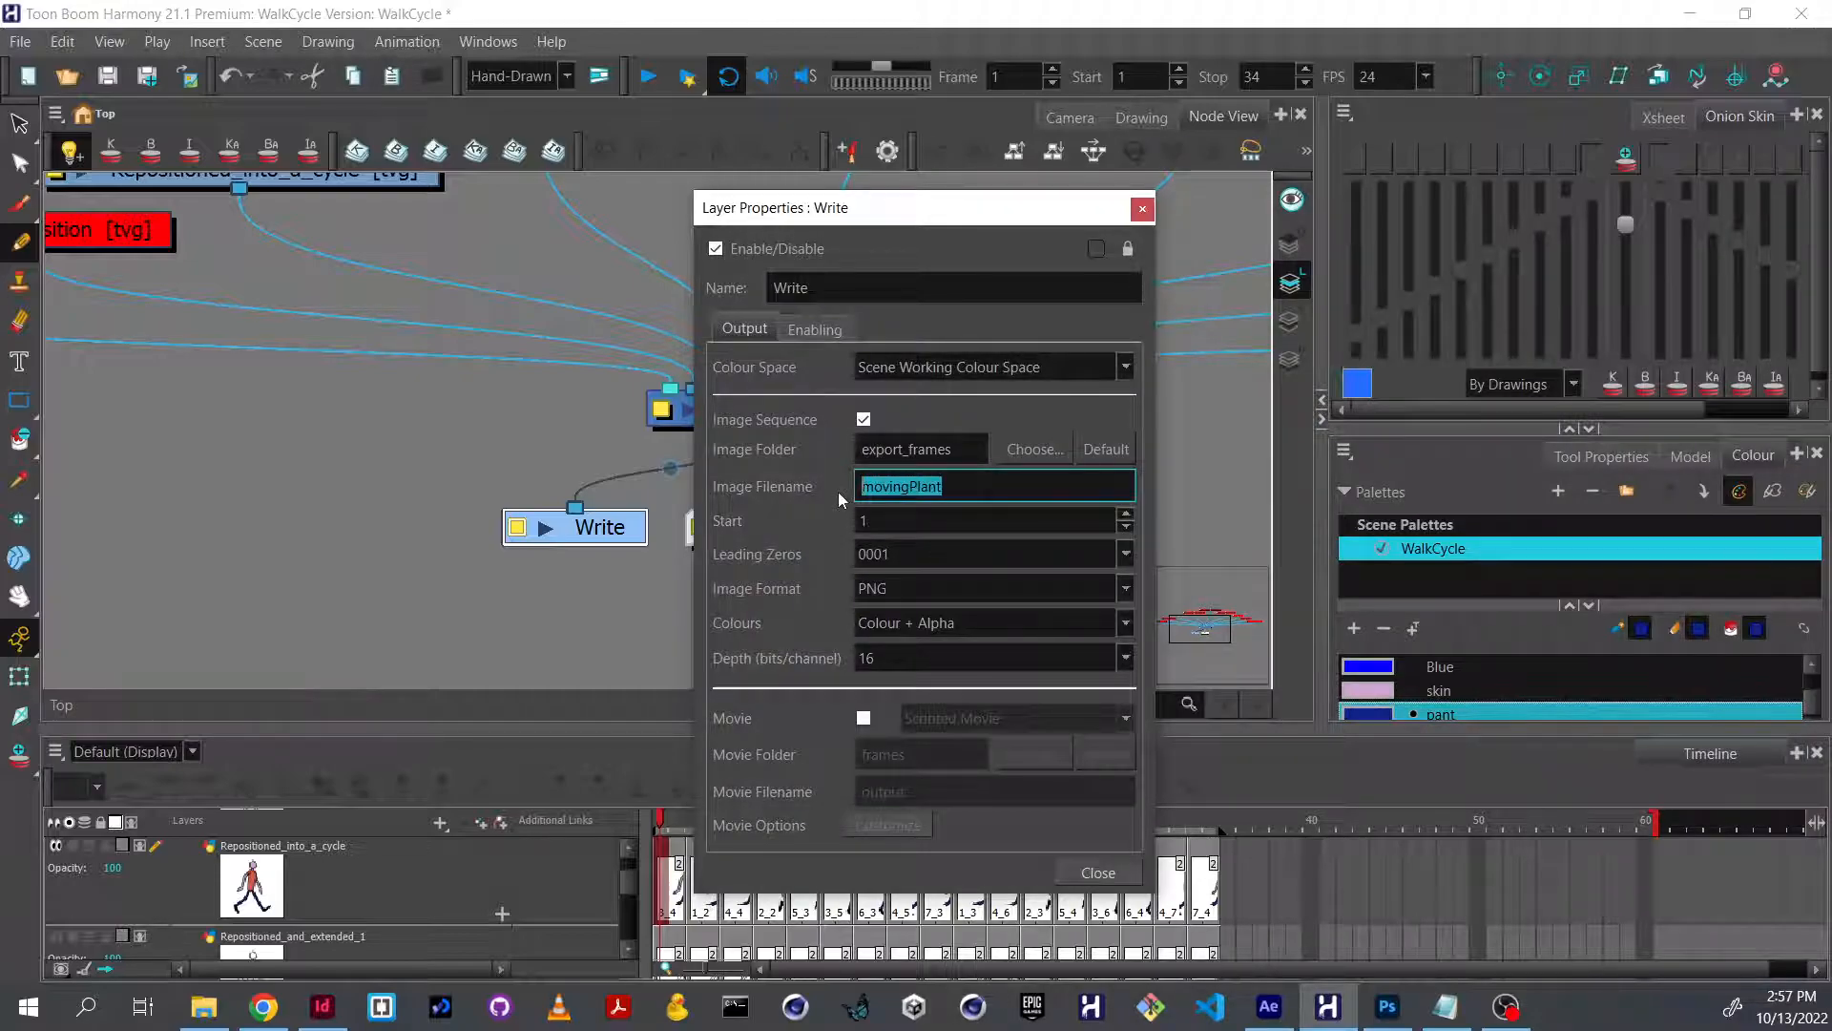
{"action": "type", "text": "walkCycle_colorFigure"}
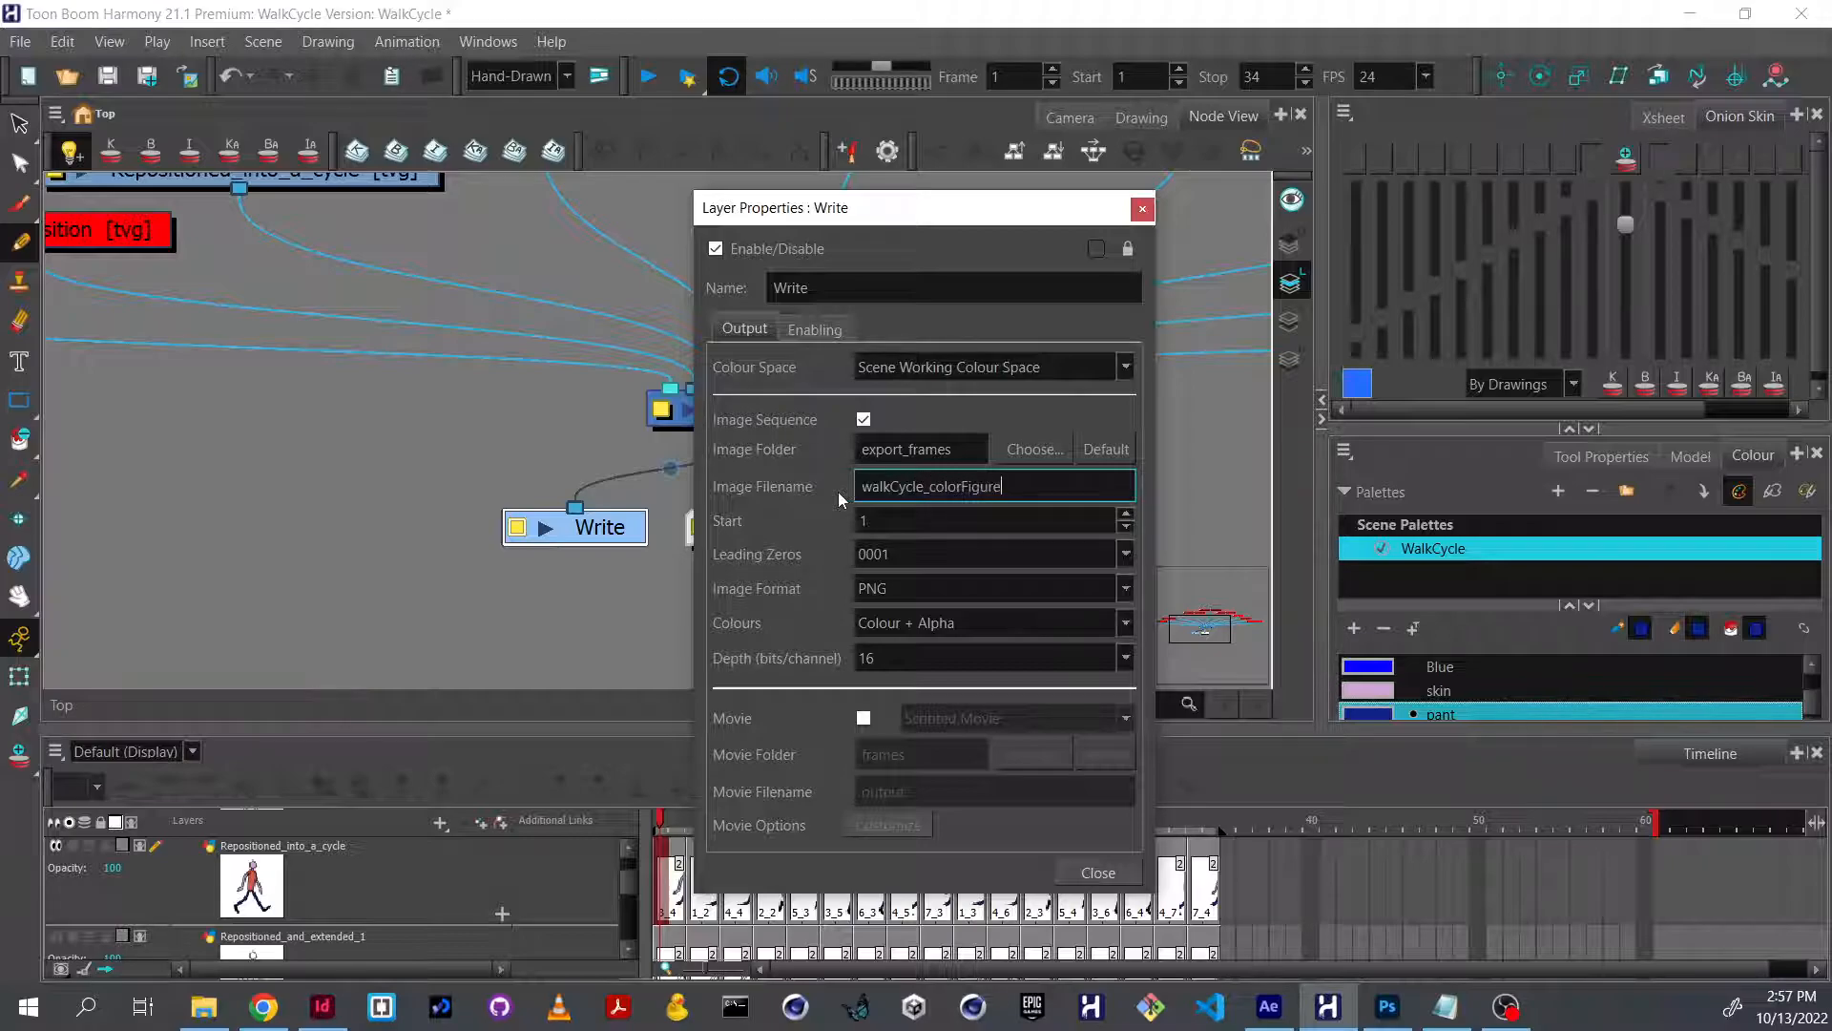
{"action": "left_click", "coordinate": [898, 552]}
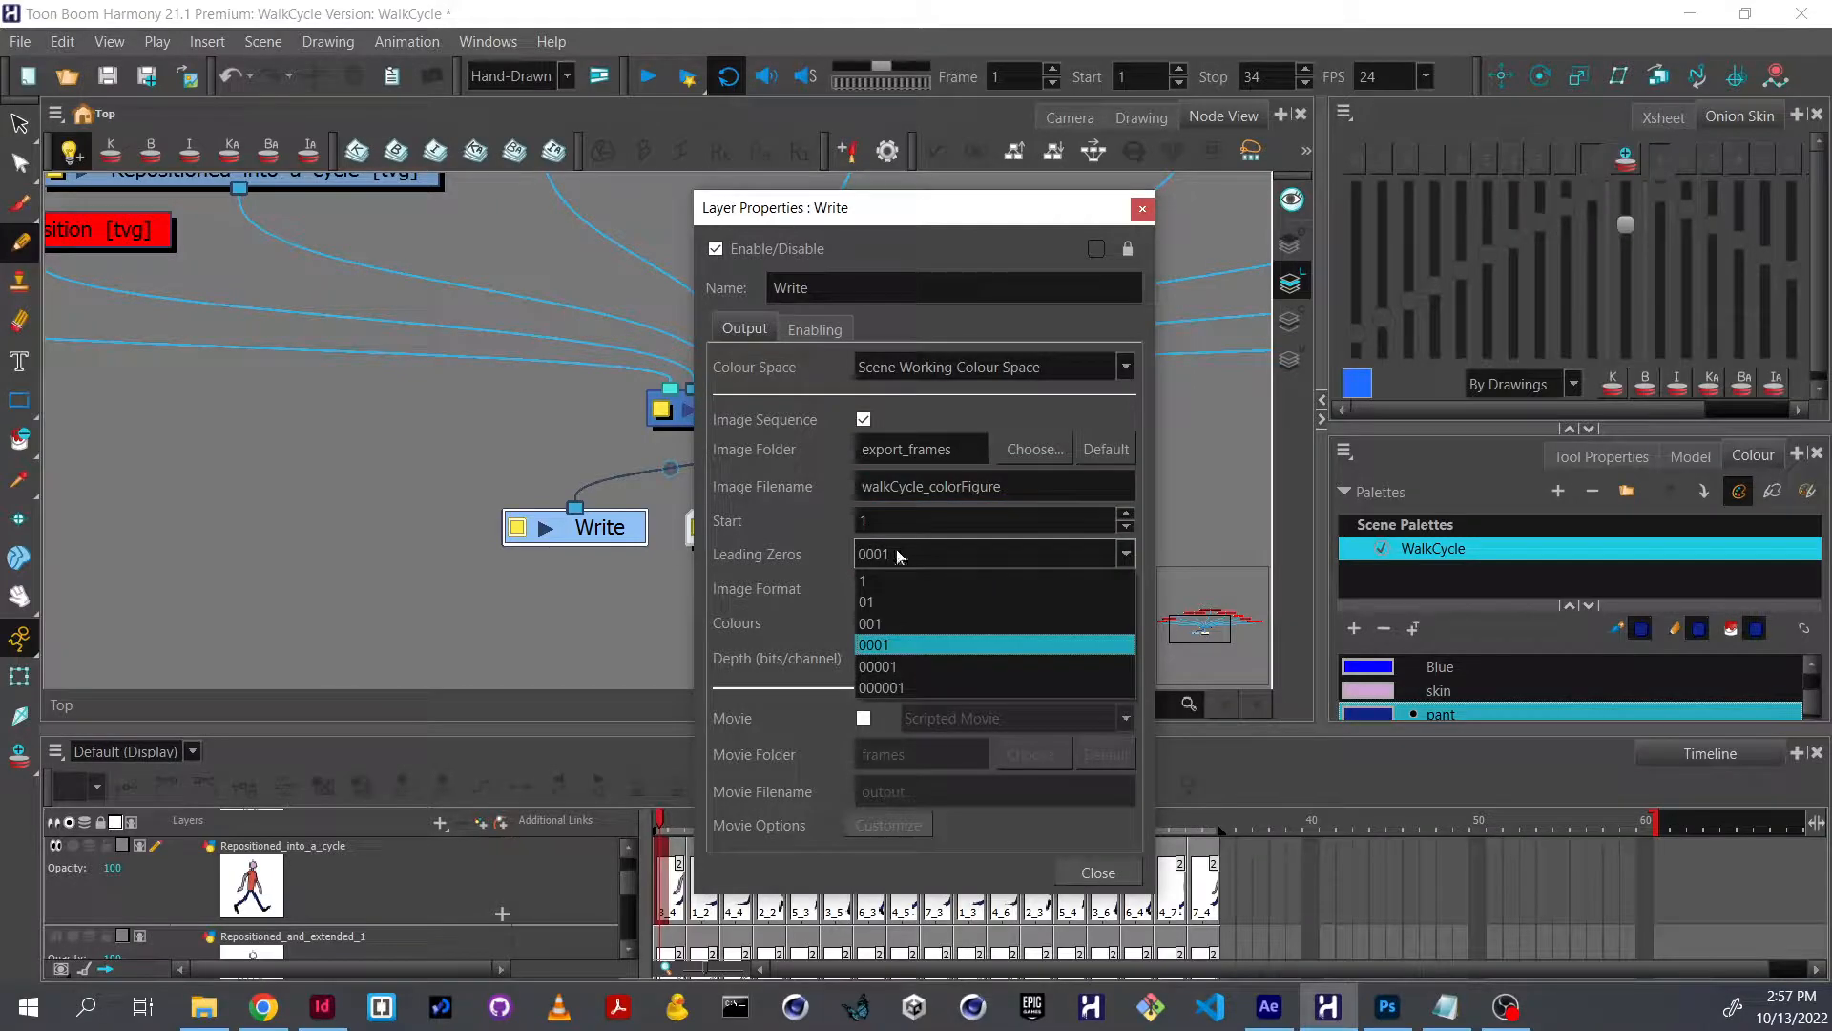
{"action": "left_click", "coordinate": [918, 644]}
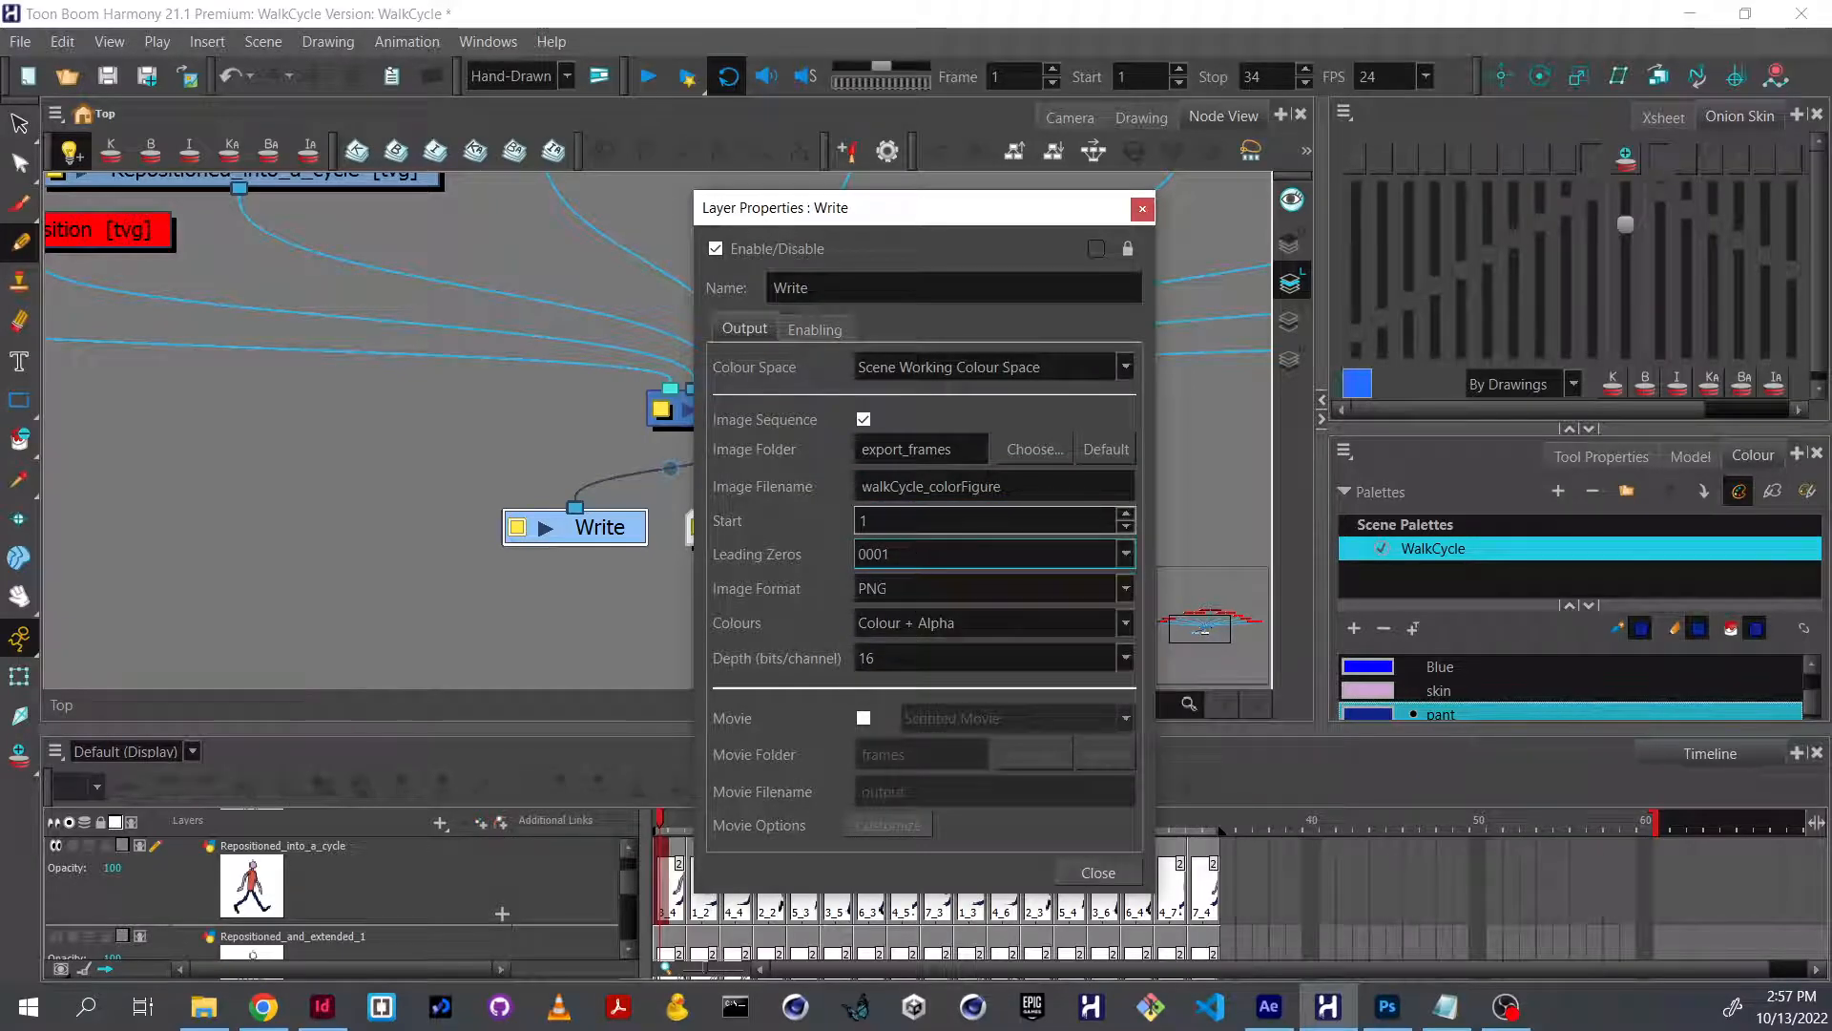
Set the exported image sequence to PNG format, Colour + Alpha, at 16 bits per channel.
{"action": "left_click", "coordinate": [924, 594]}
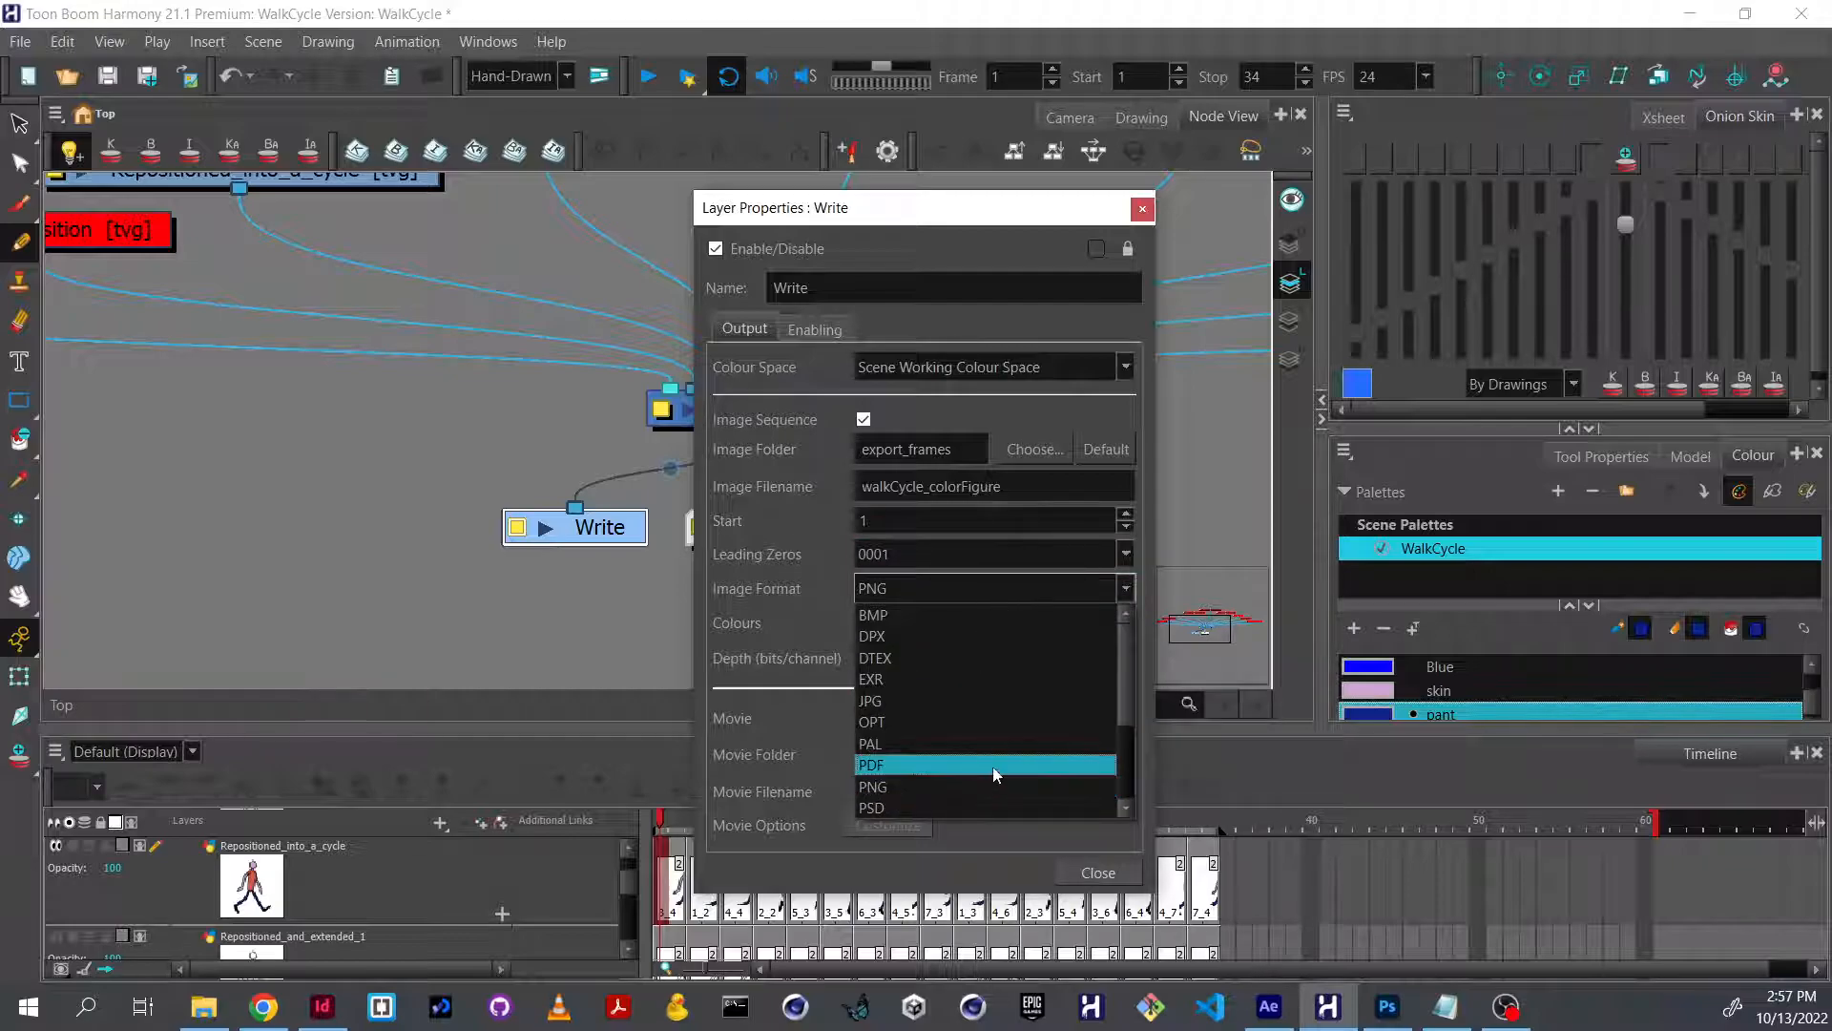
{"action": "left_click", "coordinate": [985, 787]}
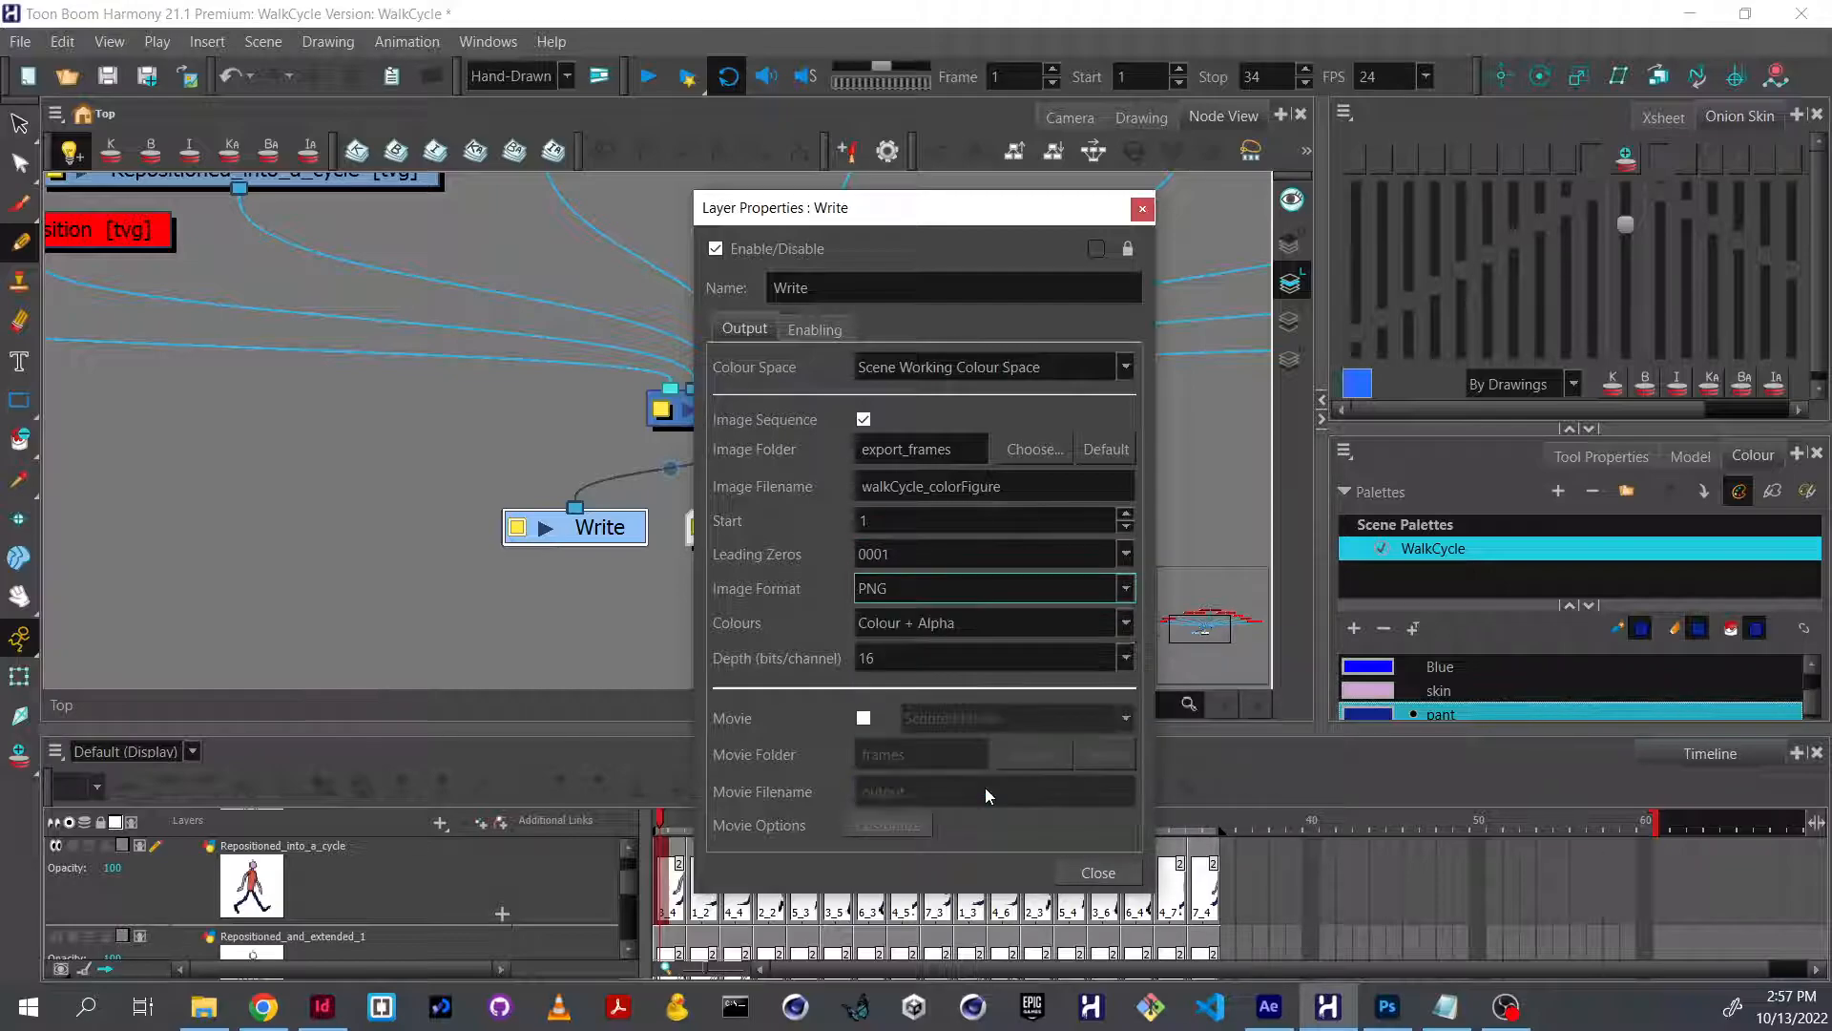
{"action": "left_click", "coordinate": [977, 626]}
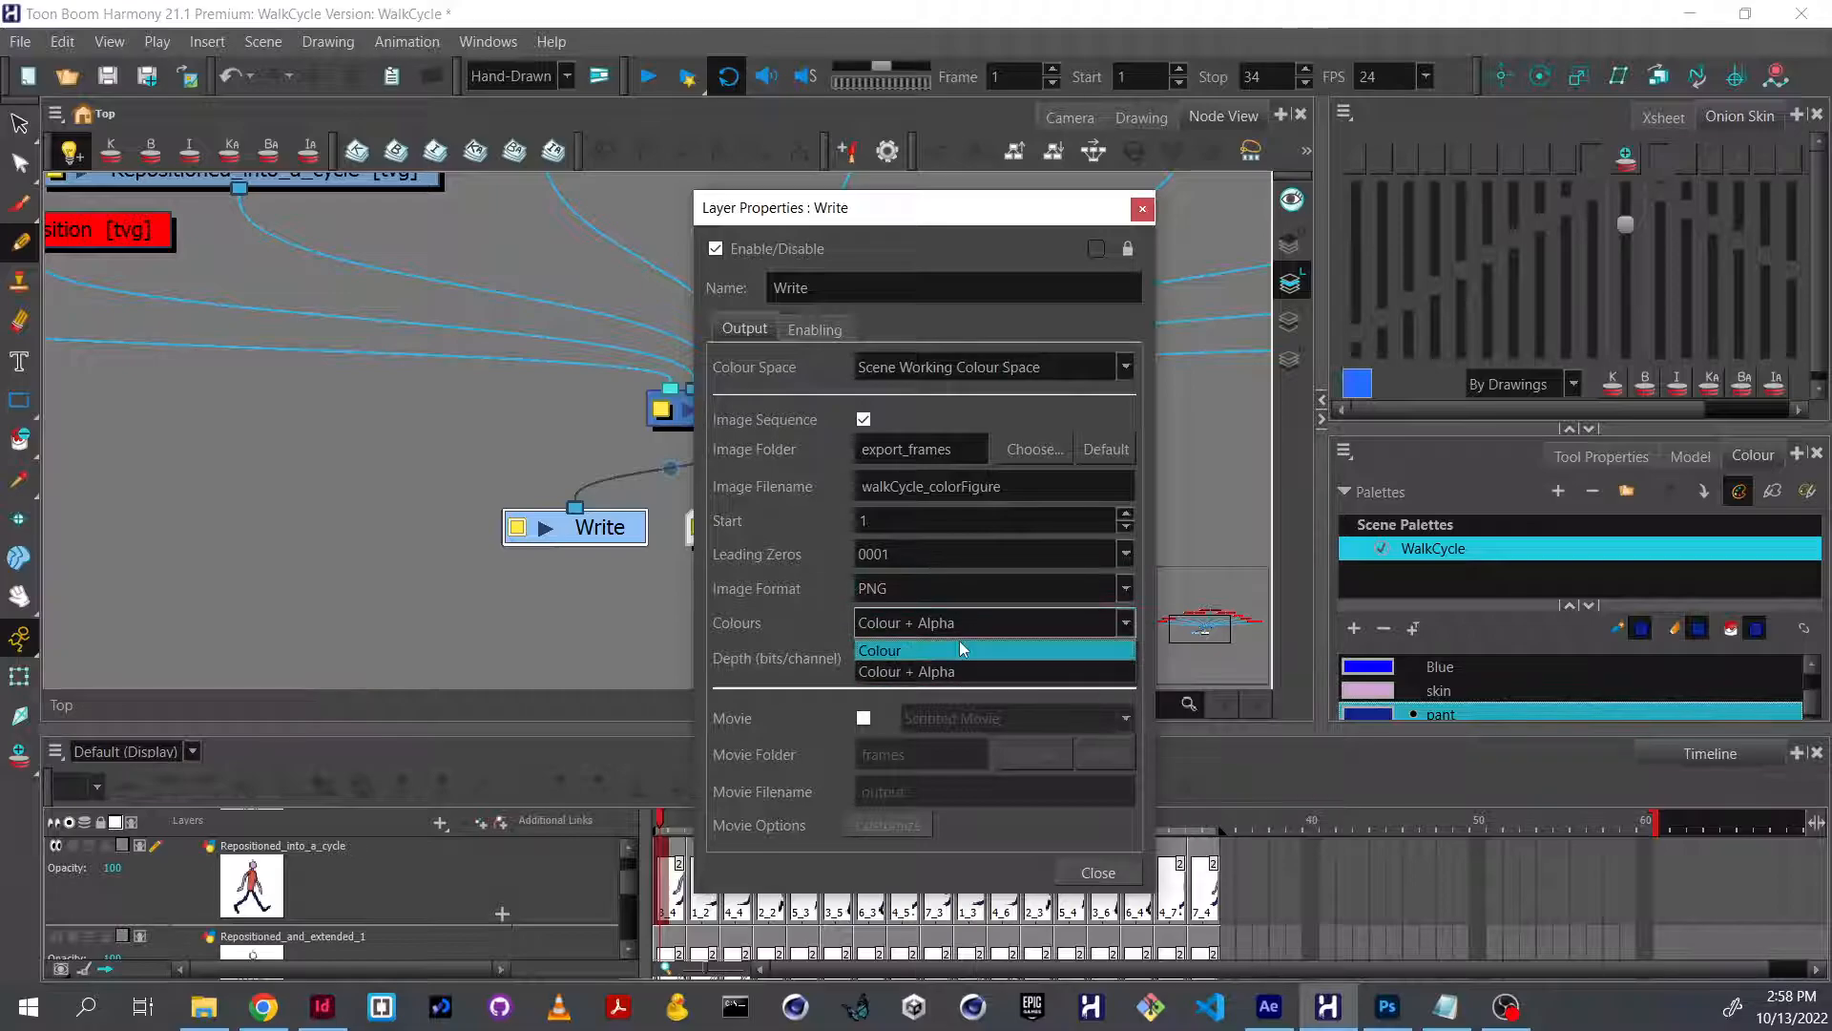
{"action": "left_click", "coordinate": [915, 672]}
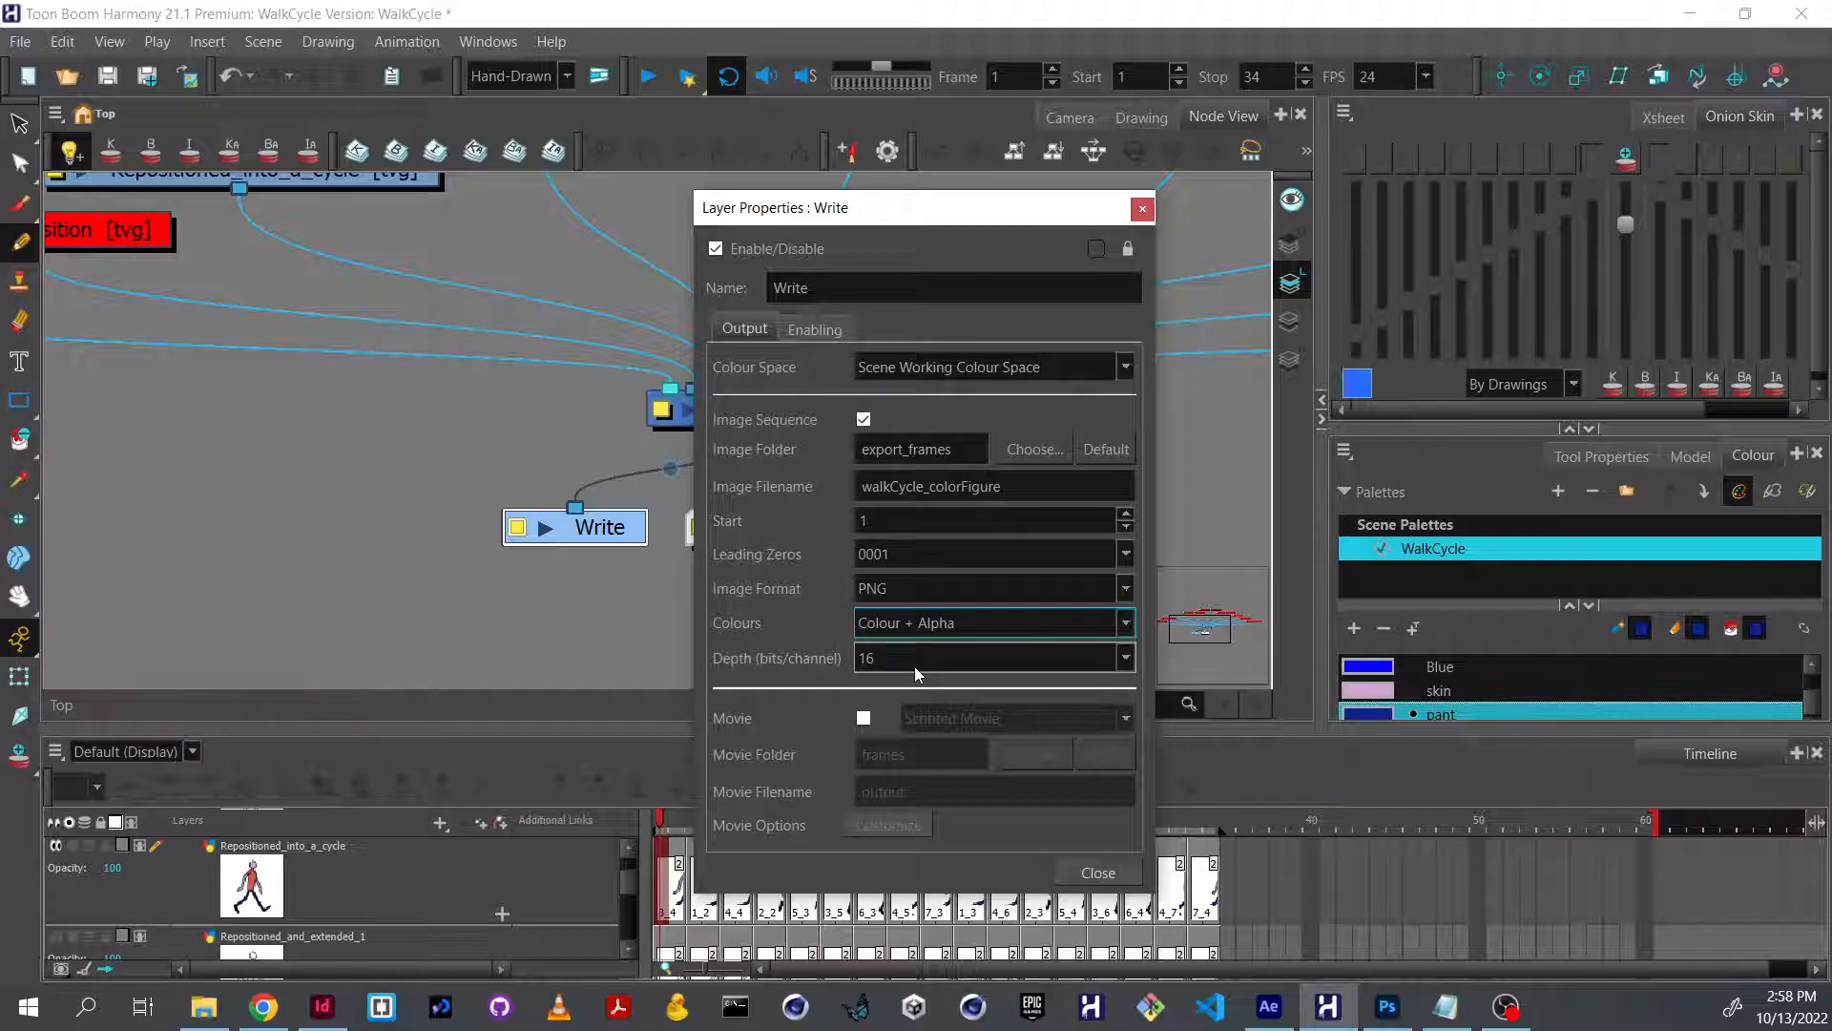
{"action": "left_click", "coordinate": [914, 666]}
{"action": "left_click", "coordinate": [931, 697]}
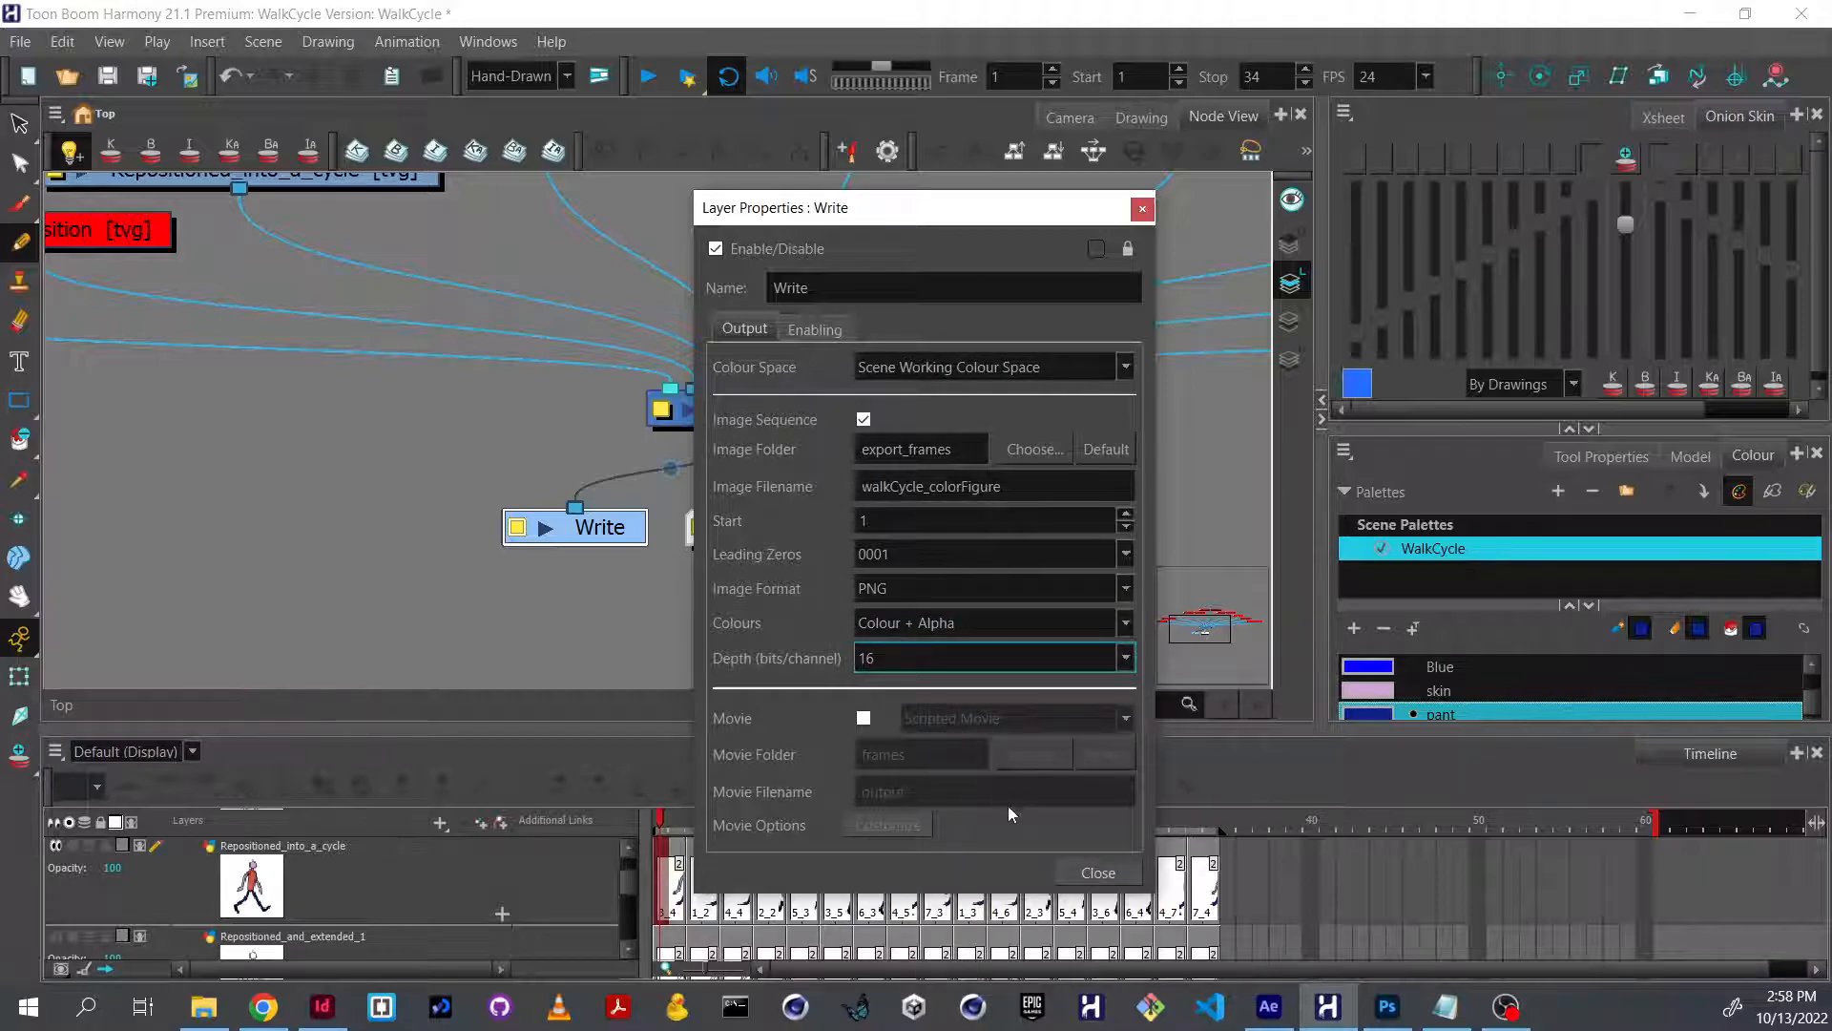
Close the Write node's properties and display the coloured walk cycle in the Camera view.
{"action": "left_click", "coordinate": [1098, 874]}
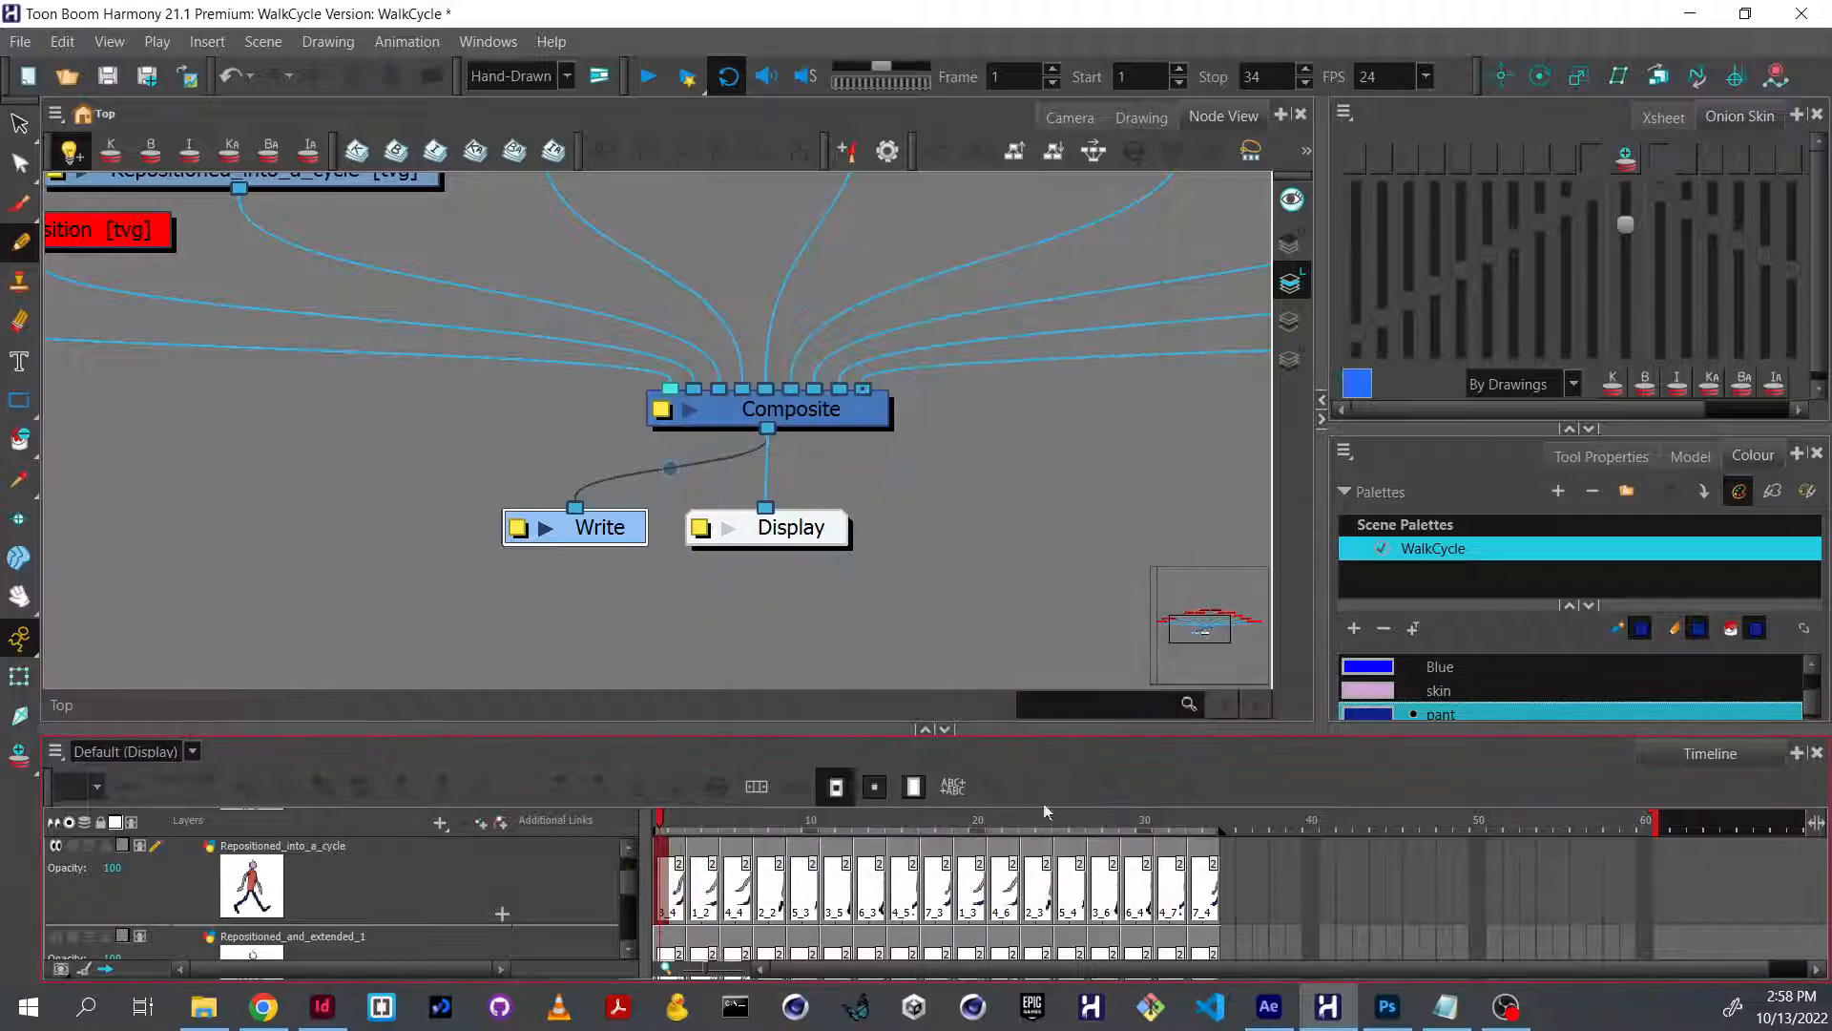
{"action": "left_click", "coordinate": [1065, 135]}
{"action": "left_click", "coordinate": [1245, 529]}
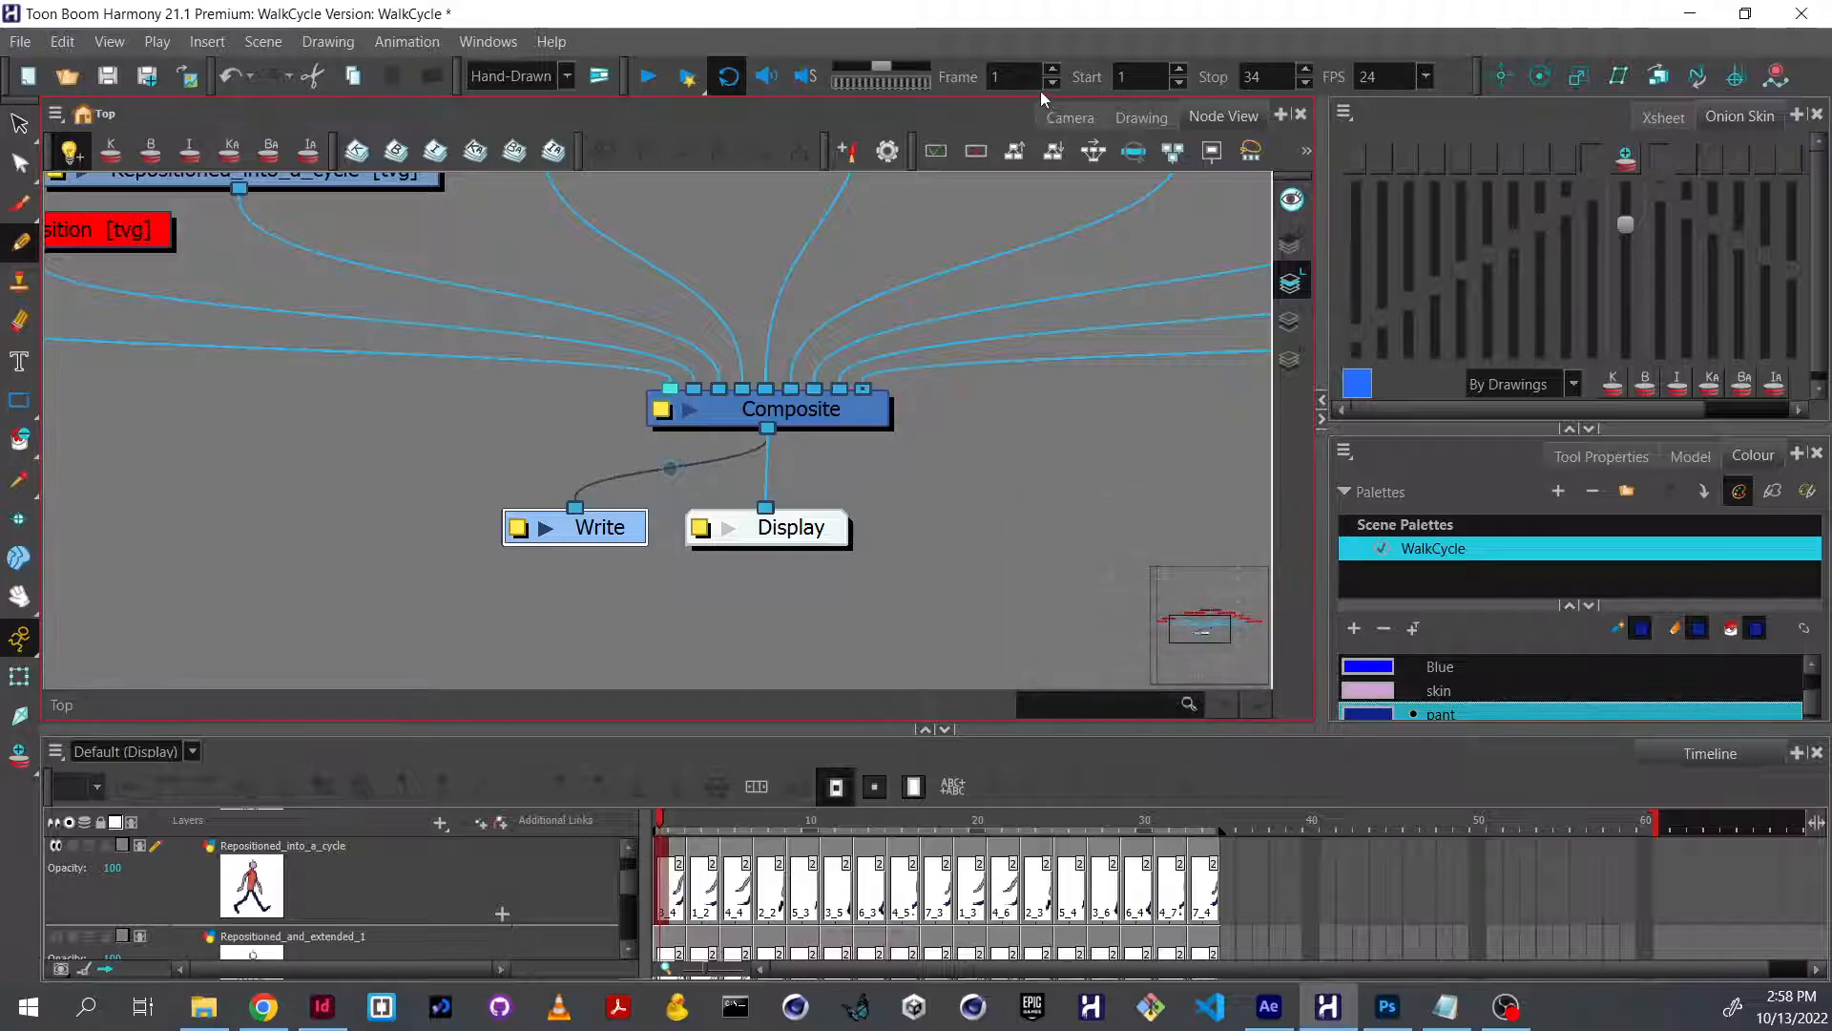
{"action": "left_click", "coordinate": [1070, 116]}
{"action": "mouse_move", "coordinate": [672, 859]}
{"action": "left_mouse_down"}
{"action": "mouse_move", "coordinate": [1164, 859]}
{"action": "mouse_move", "coordinate": [660, 859]}
{"action": "left_mouse_up"}
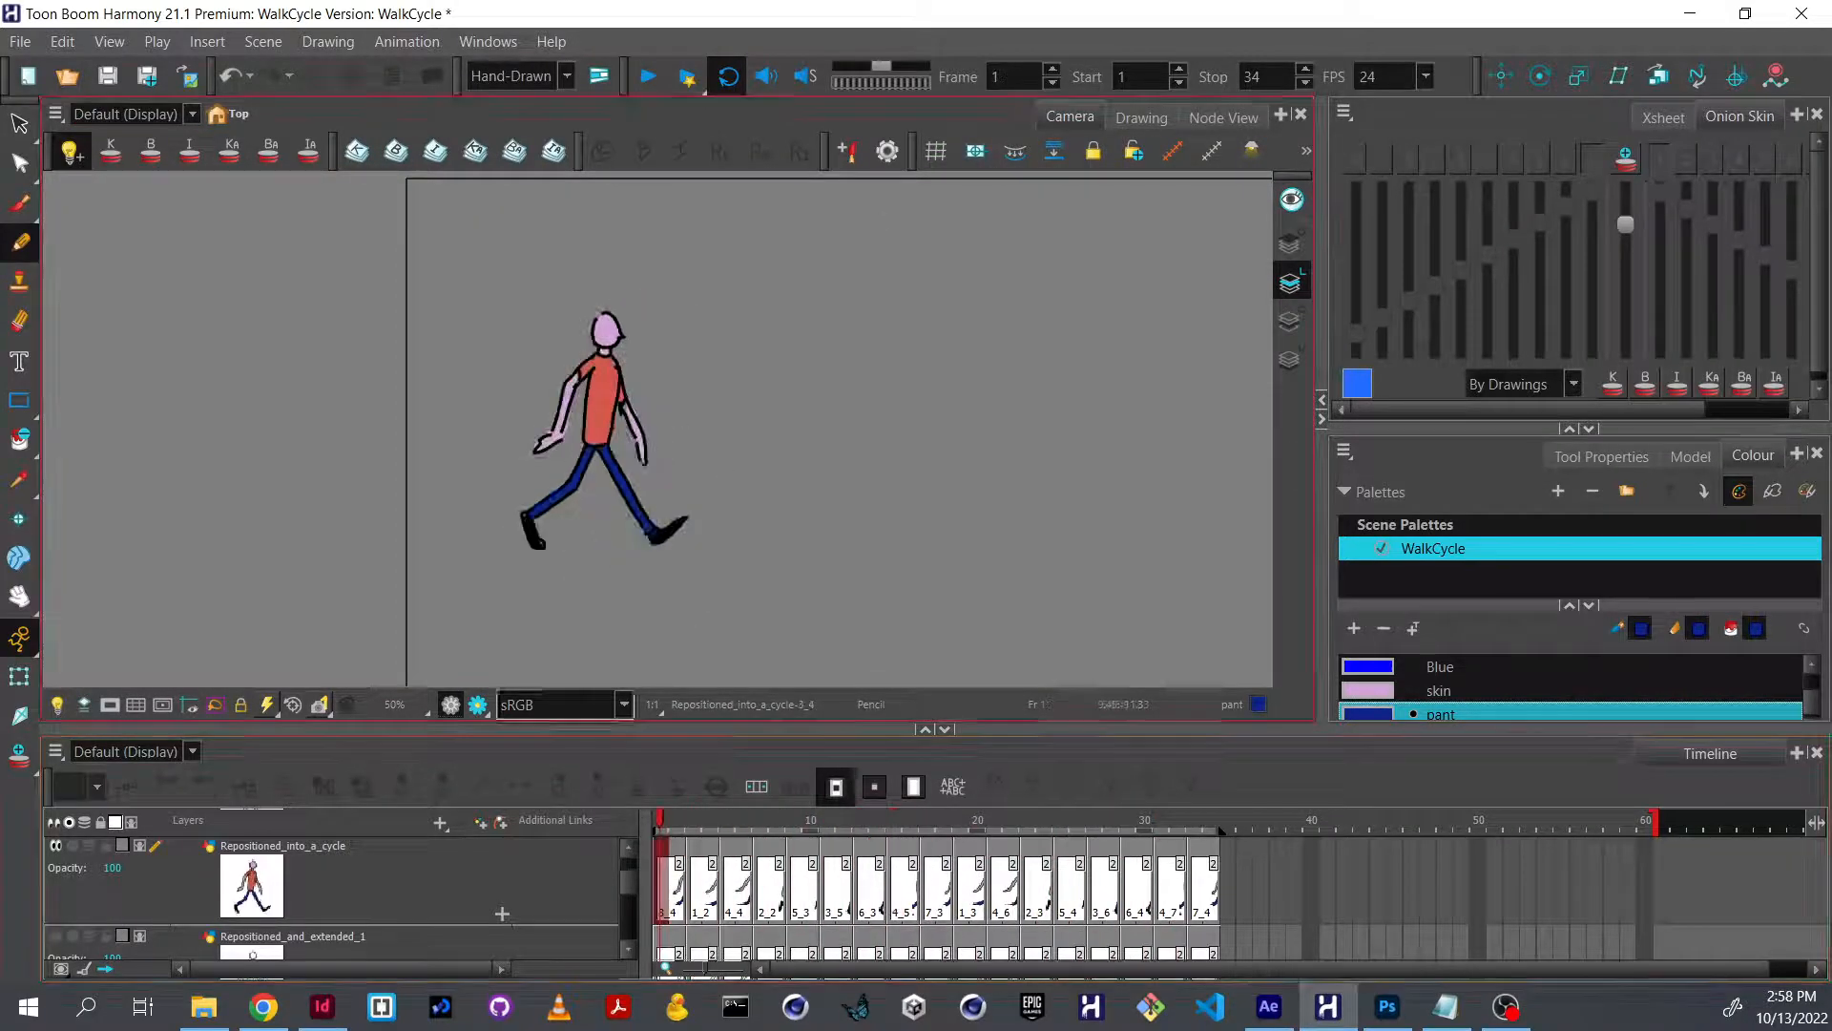
Render the Write node for selected frames 1 to 34.
{"action": "left_click", "coordinate": [16, 42]}
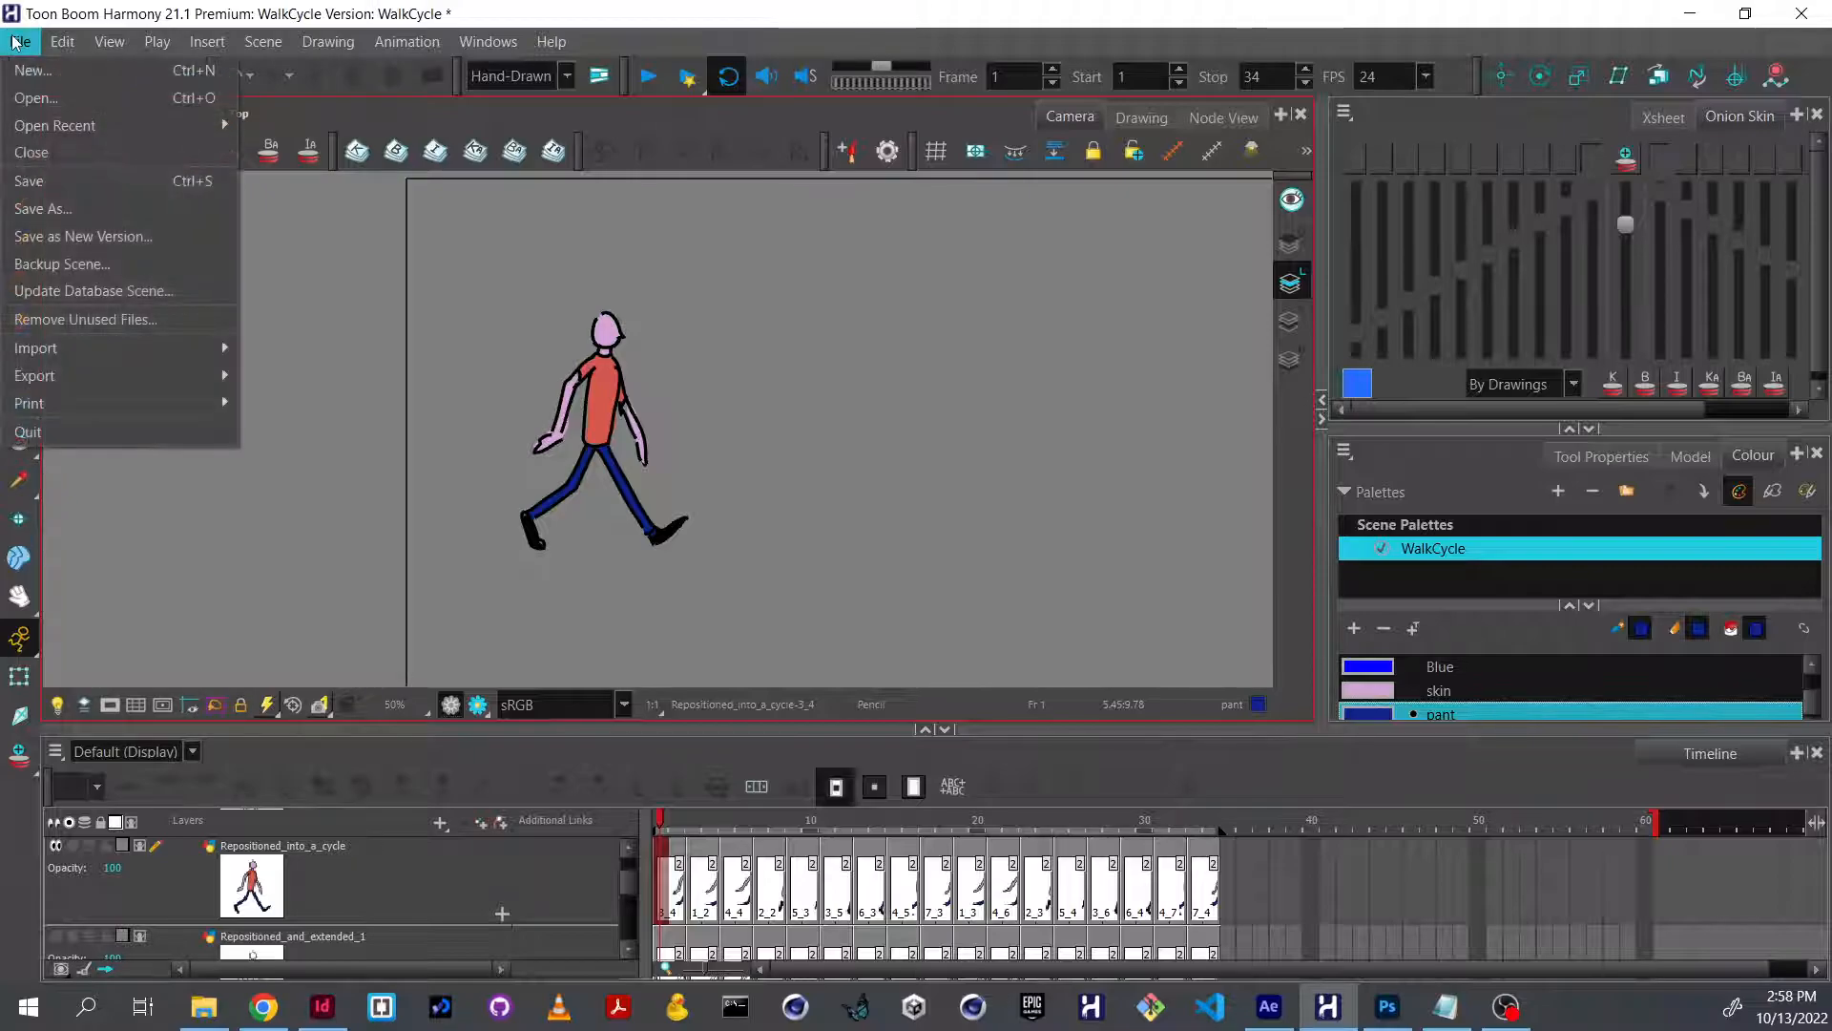
{"action": "mouse_move", "coordinate": [100, 382]}
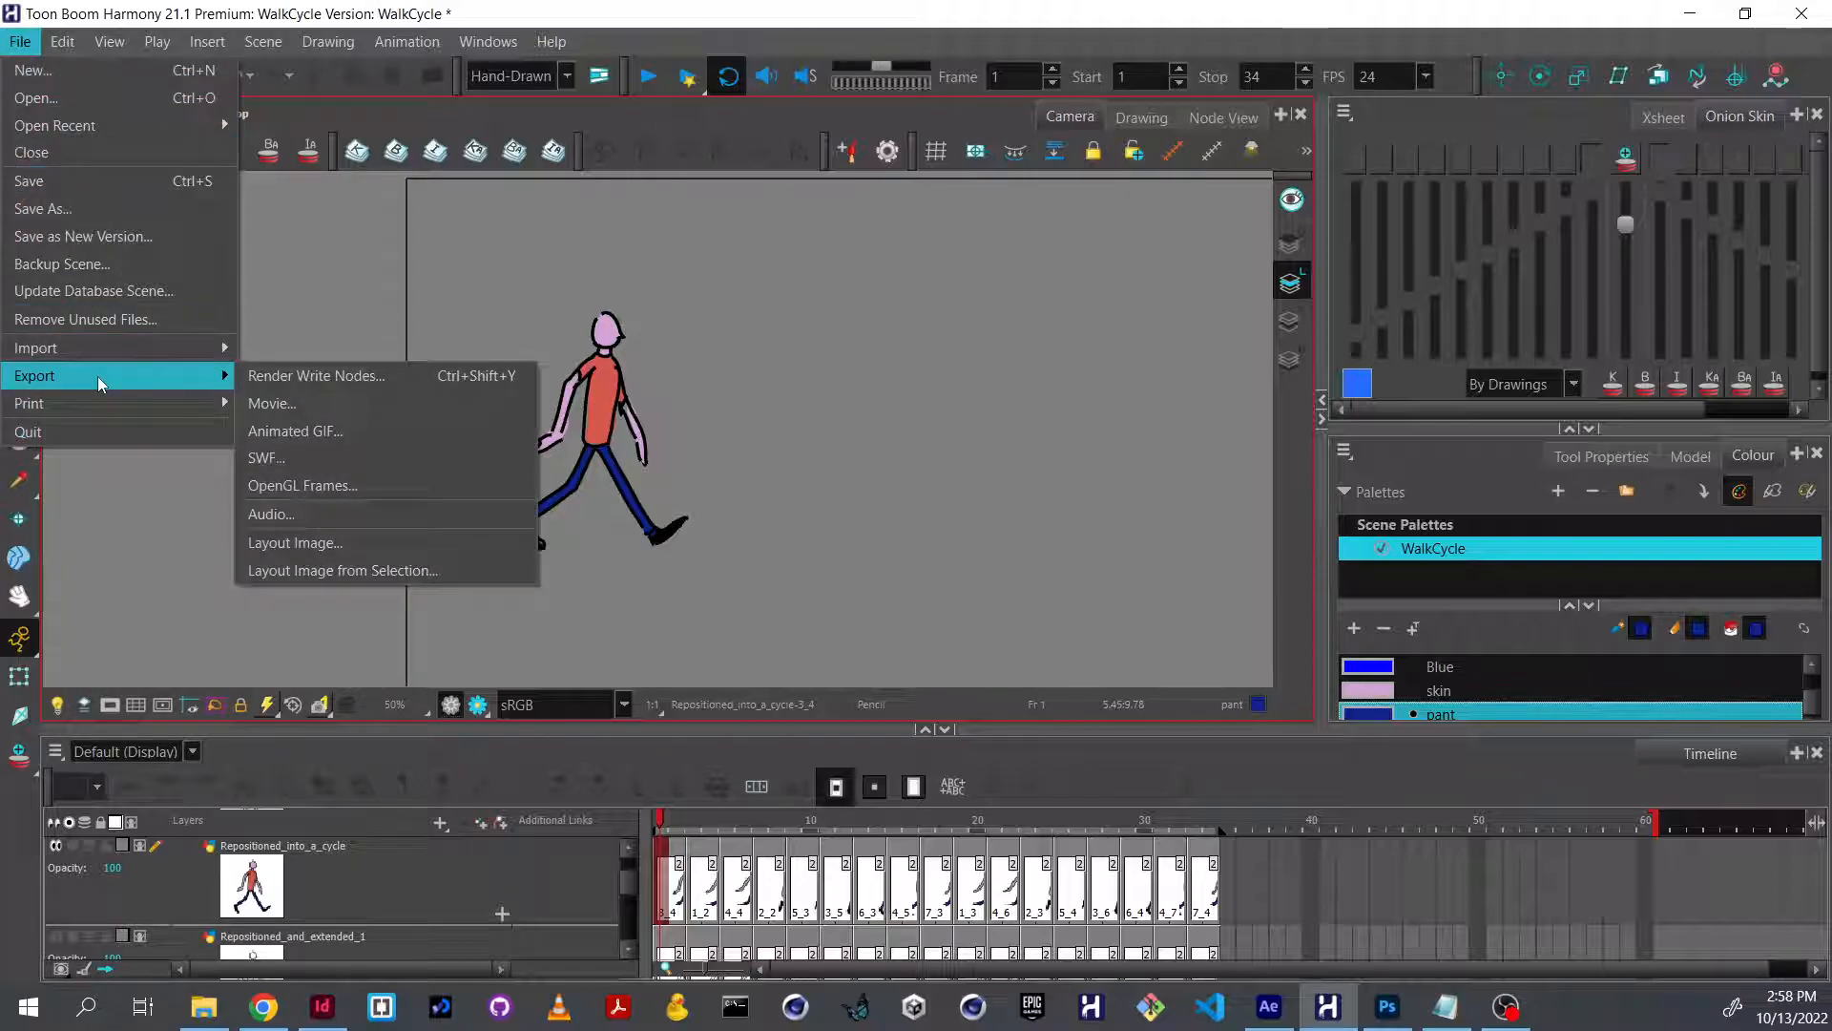
{"action": "left_click", "coordinate": [366, 380]}
{"action": "left_click_drag", "start_coordinate": [1098, 411], "coordinate": [1019, 408]}
{"action": "type", "text": "34"}
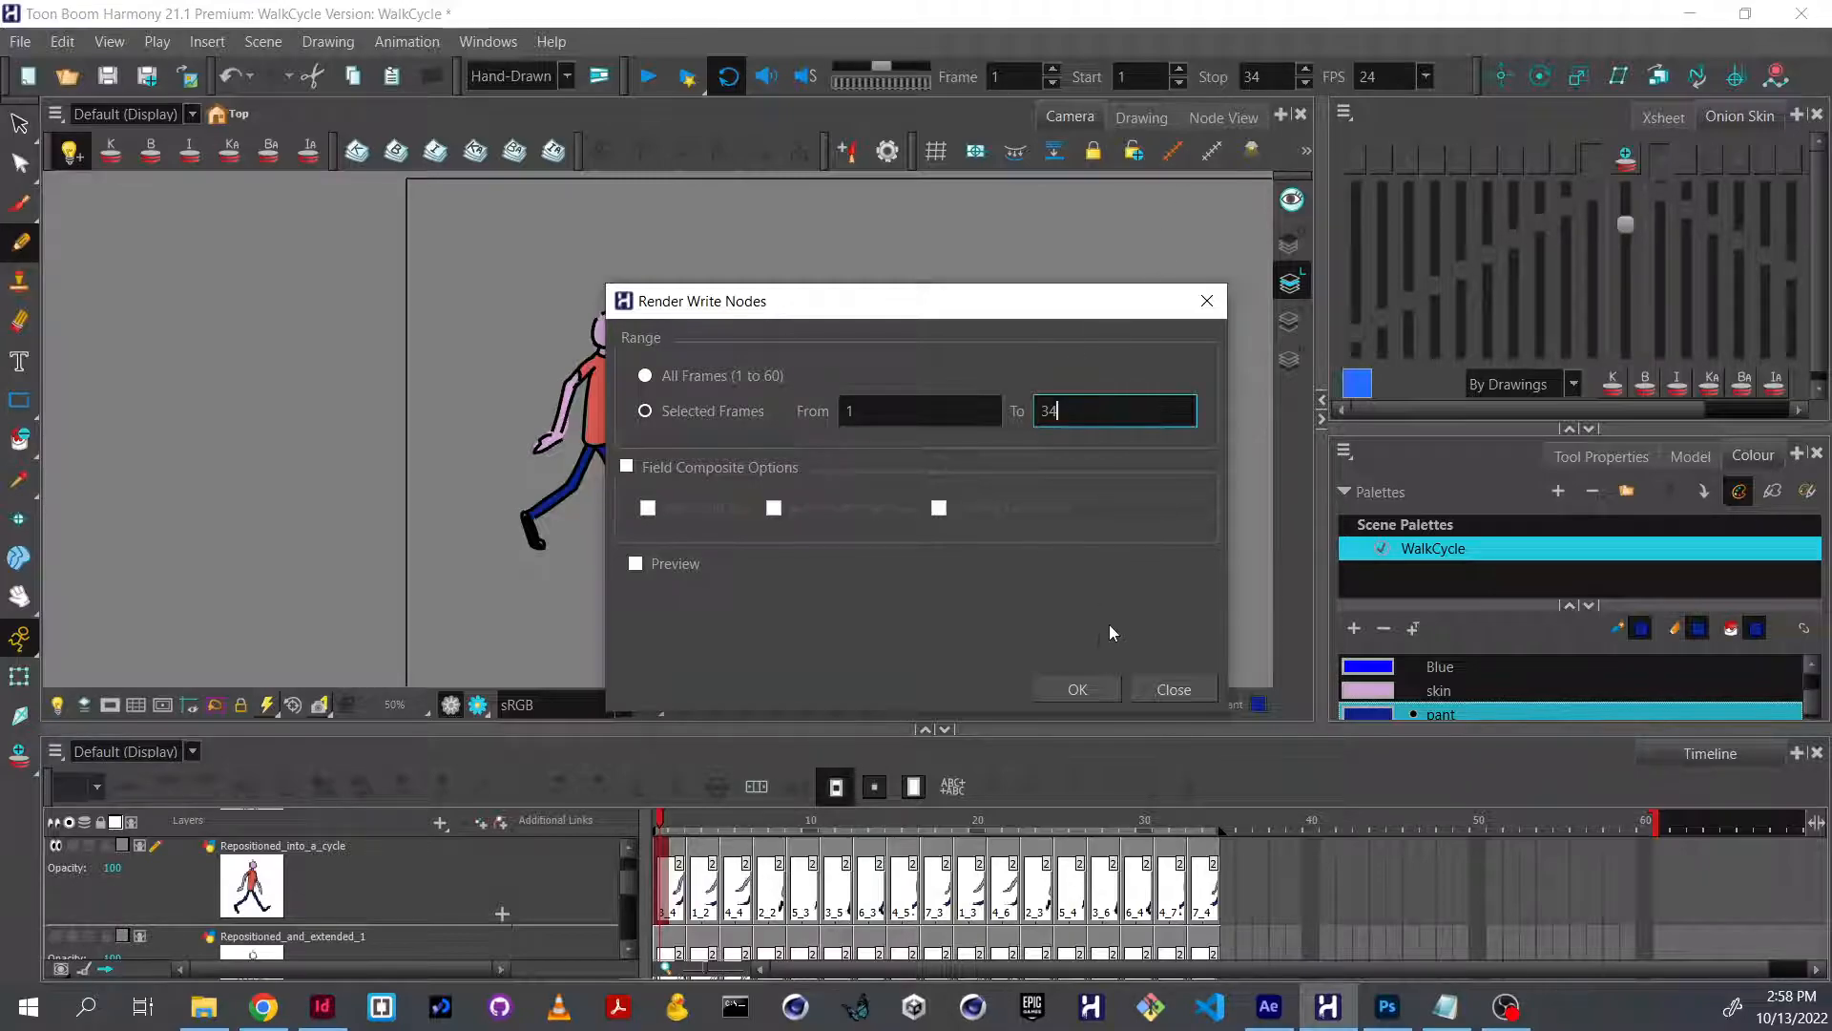
{"action": "left_click", "coordinate": [1073, 691]}
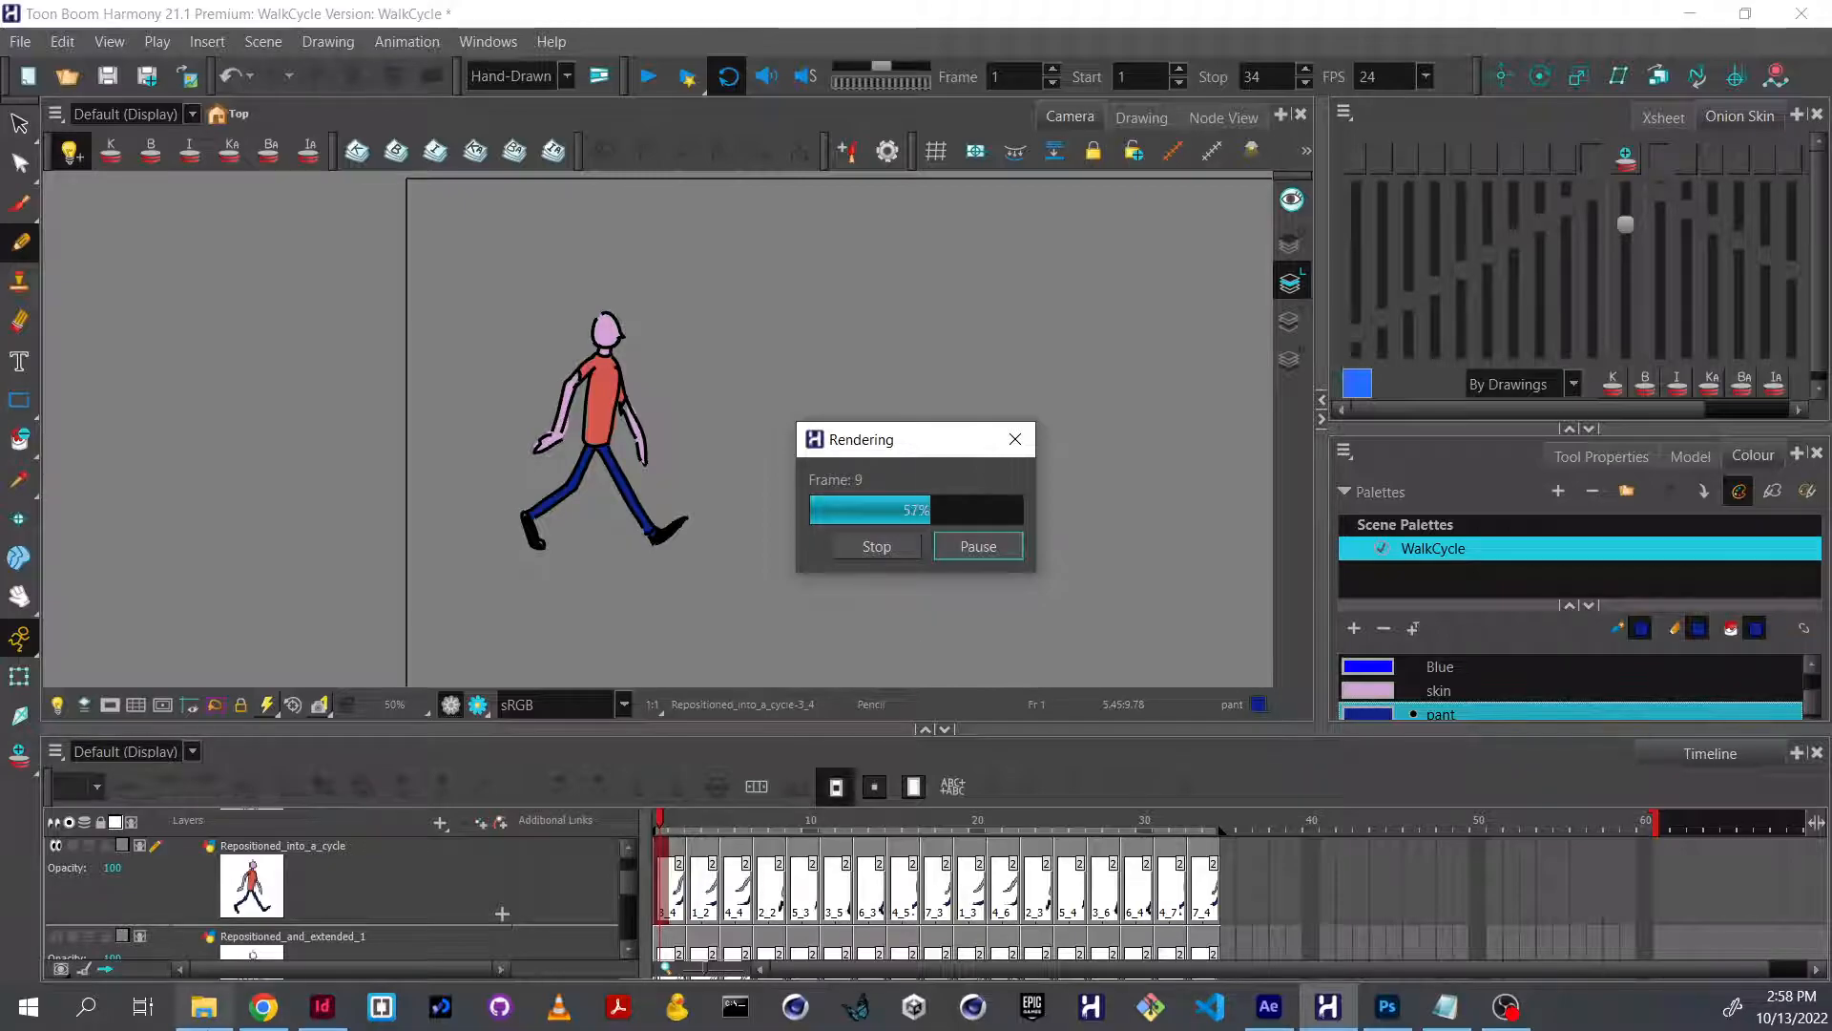
Switch to File Explorer, widen its window and open the export_frames folder inside the WalkCycle project folder.
{"action": "left_click", "coordinate": [204, 1007]}
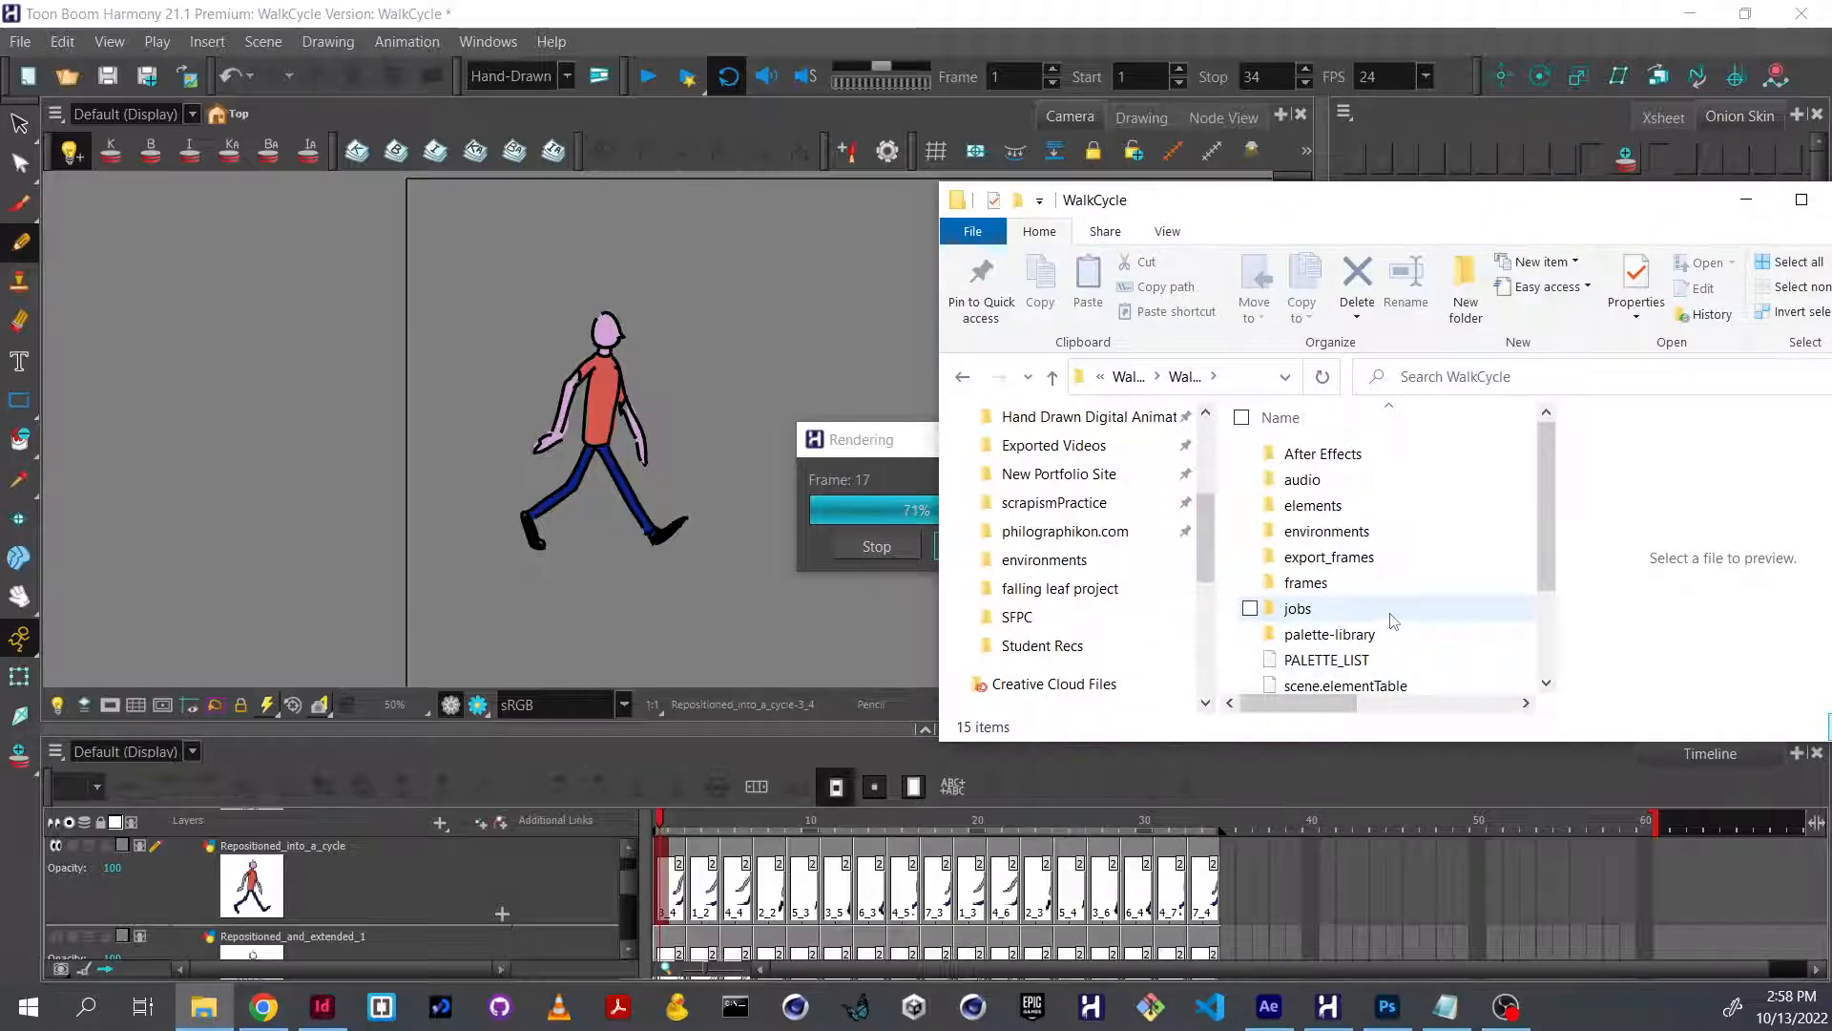
{"action": "scroll", "coordinate": [1393, 620], "scroll_direction": "down", "scroll_amount": 2}
{"action": "left_click_drag", "start_coordinate": [938, 542], "coordinate": [318, 542]}
{"action": "scroll", "coordinate": [735, 554], "scroll_direction": "up", "scroll_amount": 3}
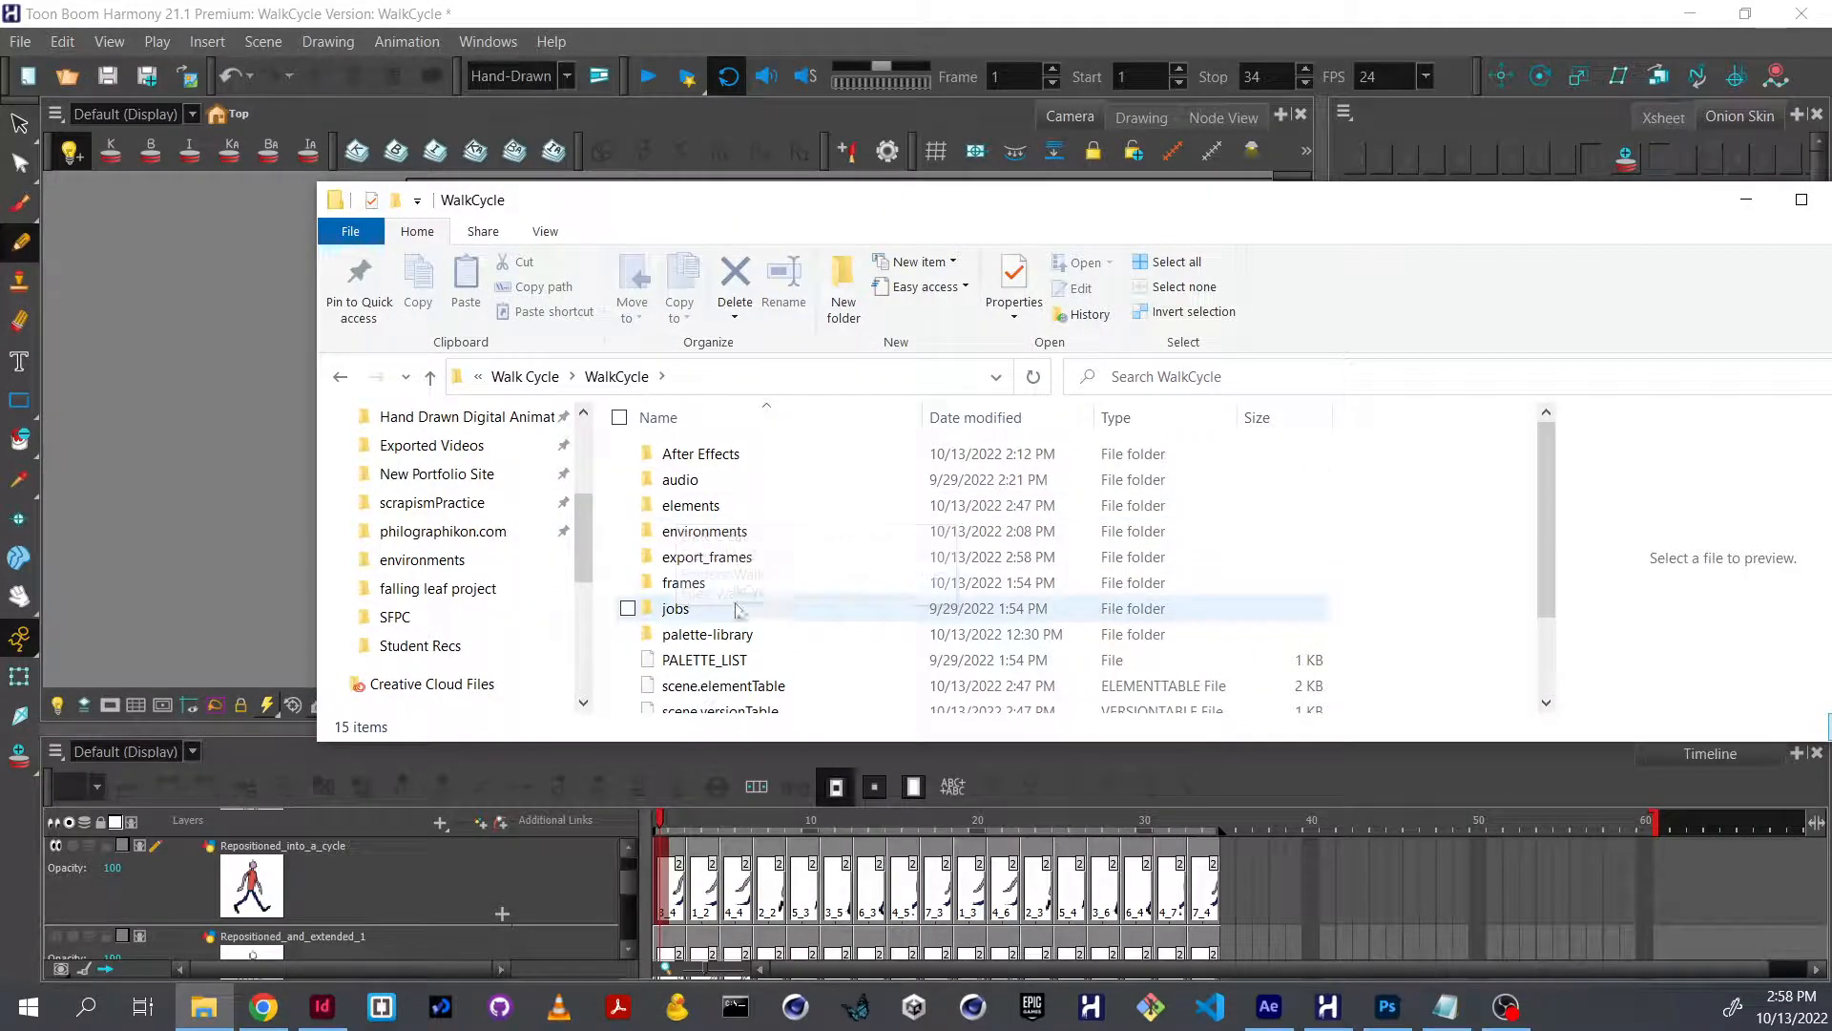
{"action": "double_click", "coordinate": [769, 557]}
{"action": "scroll", "coordinate": [916, 539], "scroll_direction": "down", "scroll_amount": 4}
{"action": "scroll", "coordinate": [915, 538], "scroll_direction": "up", "scroll_amount": 4}
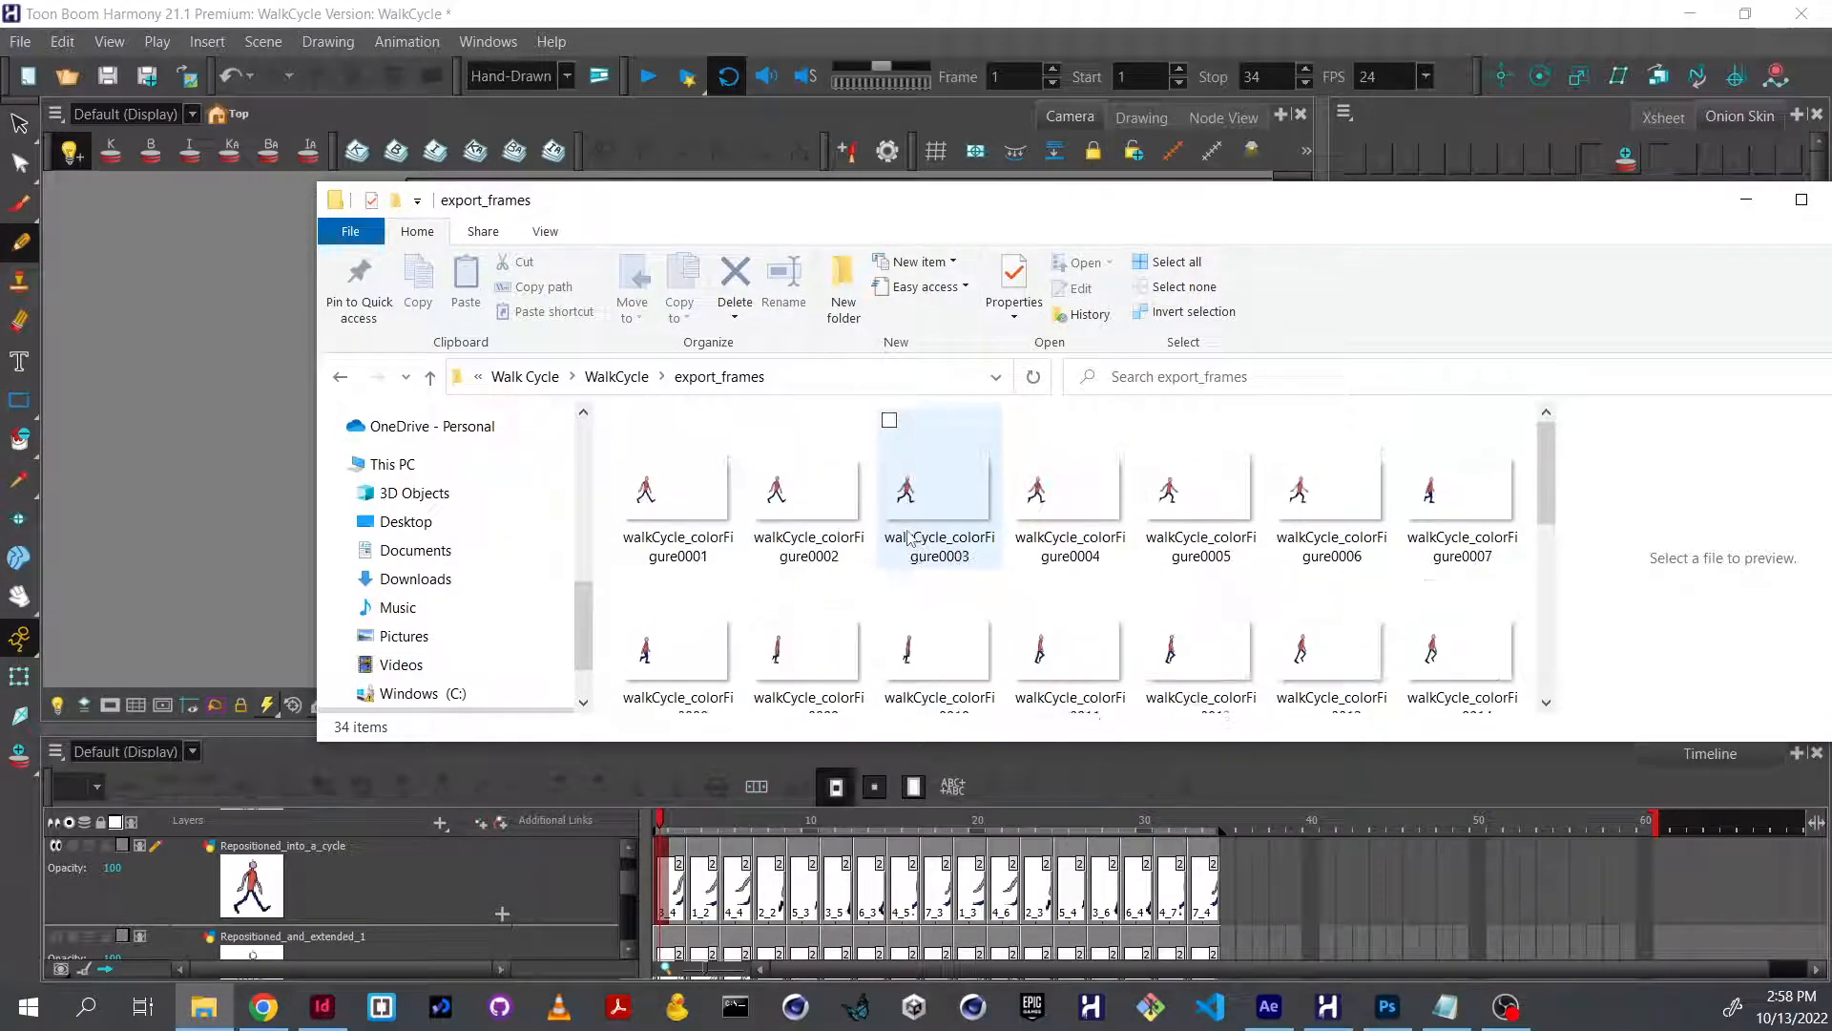
Preview several of the exported walkCycle_colorFigure PNG frames to check the rendered sequence.
{"action": "left_click", "coordinate": [689, 511]}
{"action": "scroll", "coordinate": [900, 582], "scroll_direction": "down", "scroll_amount": 4}
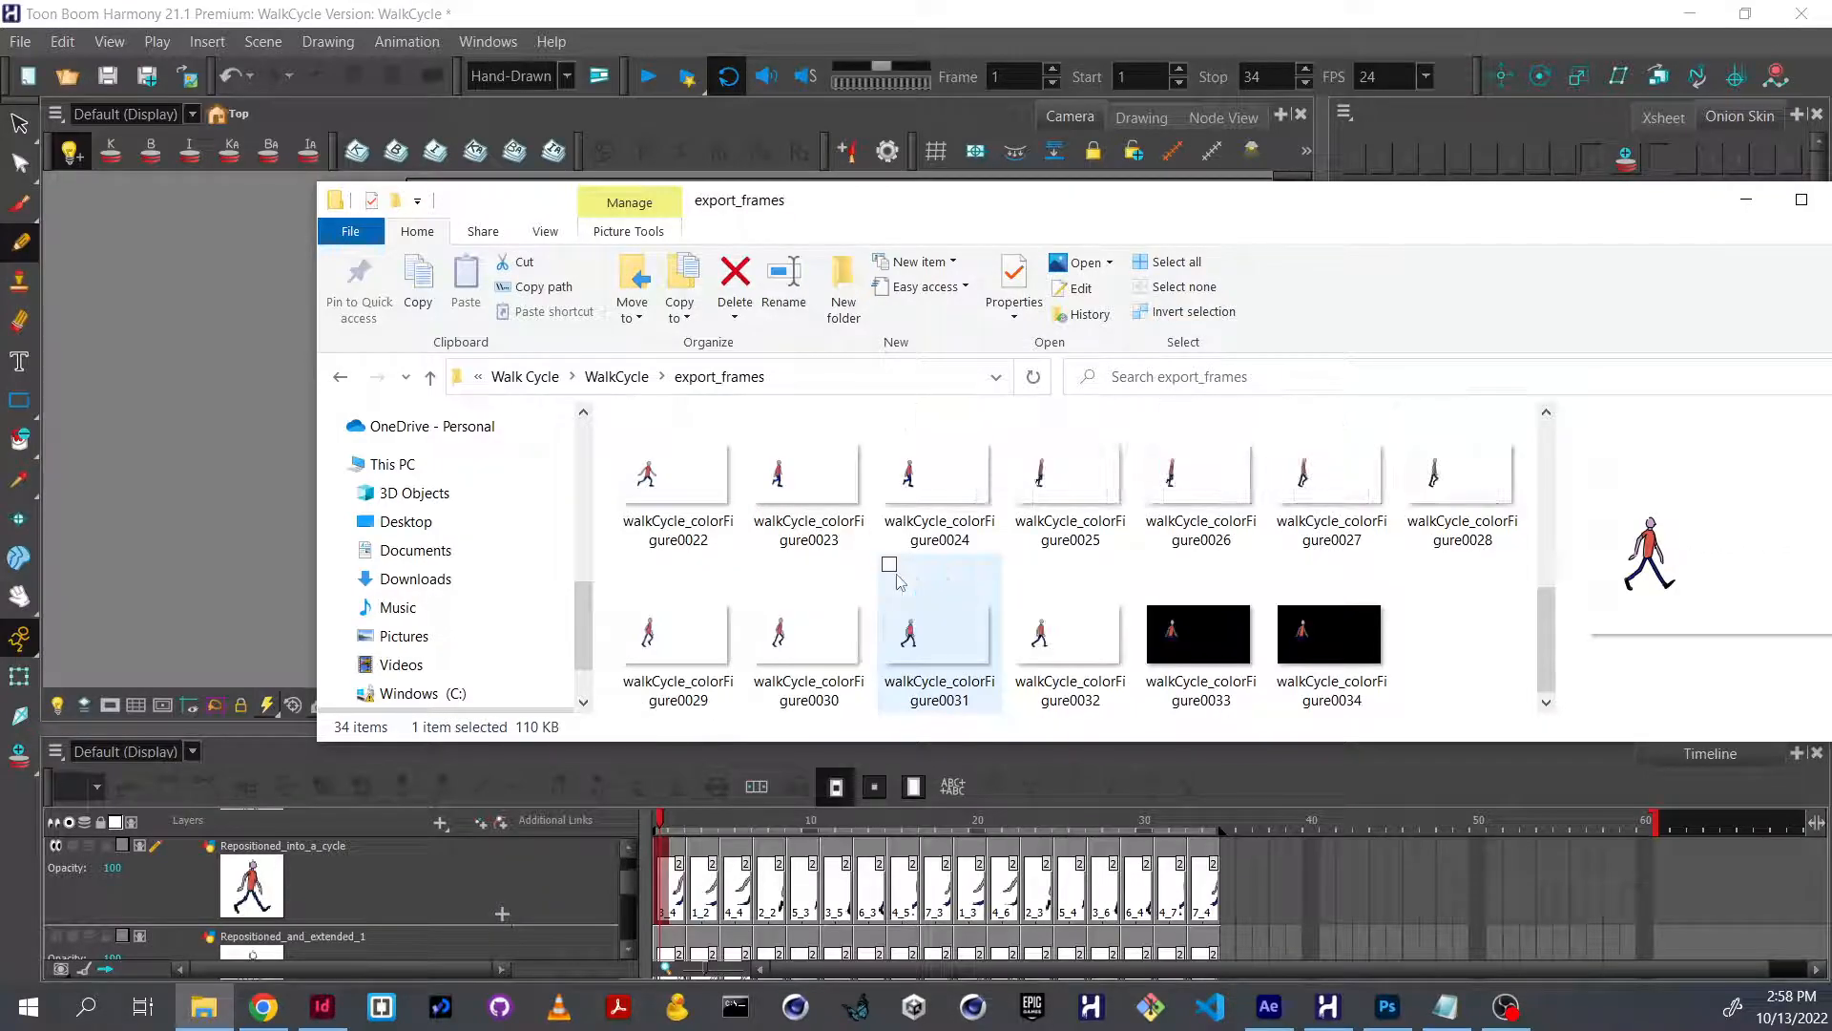
{"action": "left_click", "coordinate": [1069, 630]}
{"action": "left_click", "coordinate": [1306, 637]}
{"action": "left_click", "coordinate": [1309, 497]}
{"action": "left_click", "coordinate": [1188, 506]}
{"action": "scroll", "coordinate": [1116, 575], "scroll_direction": "up", "scroll_amount": 4}
Return to Toon Boom Harmony, hide the Repositioned_into_a_cycle layer and show the Leaf layer.
{"action": "left_click", "coordinate": [252, 466]}
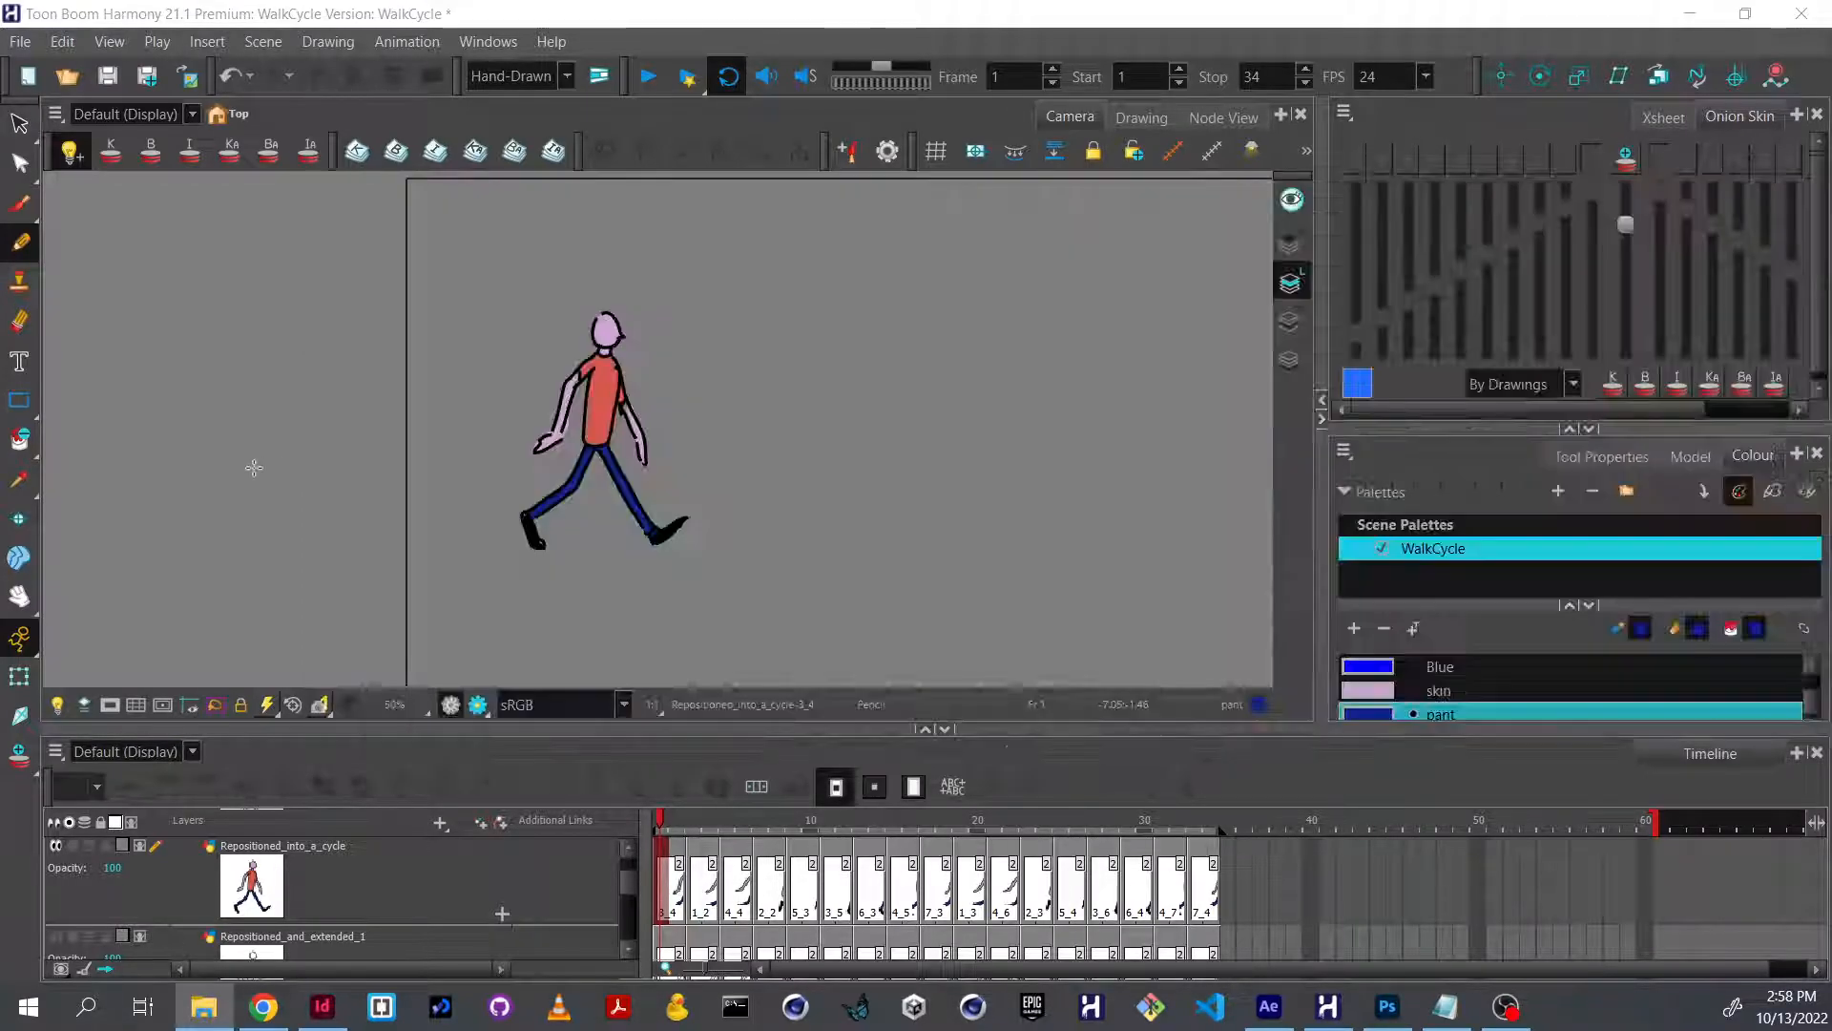
{"action": "scroll", "coordinate": [518, 855], "scroll_direction": "up", "scroll_amount": 2}
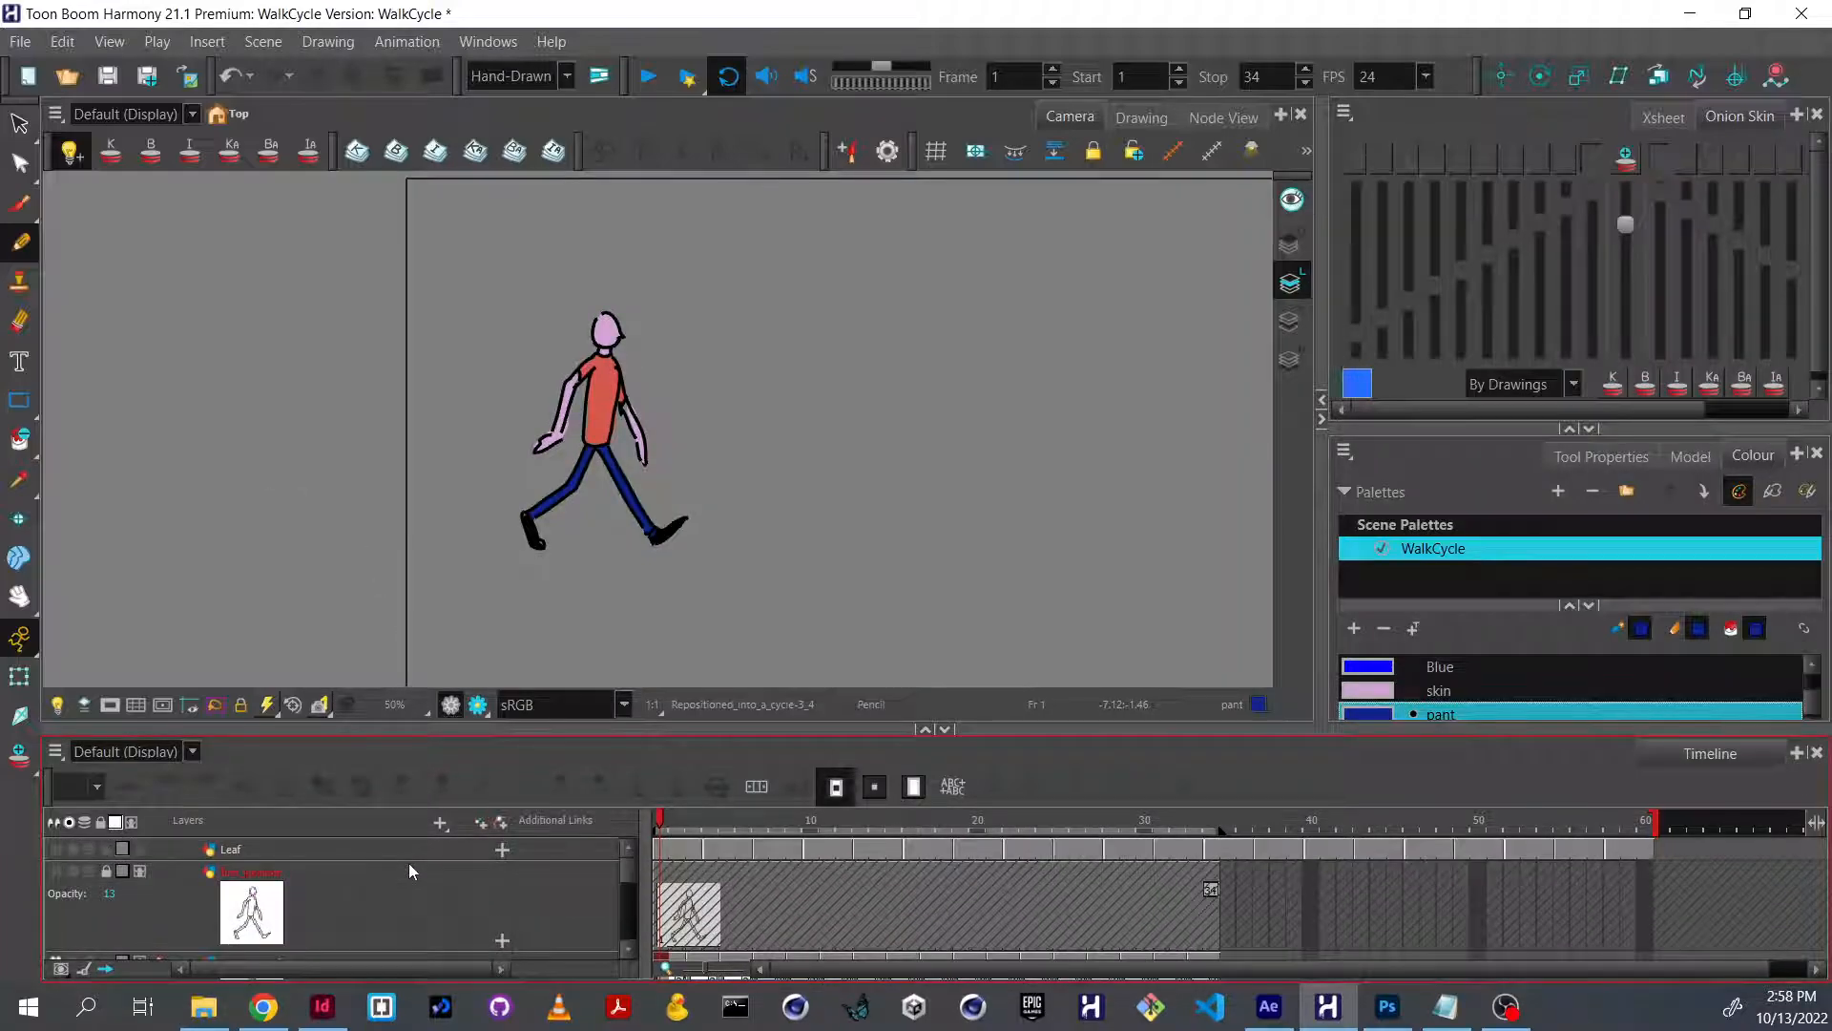
{"action": "scroll", "coordinate": [409, 863], "scroll_direction": "down", "scroll_amount": 2}
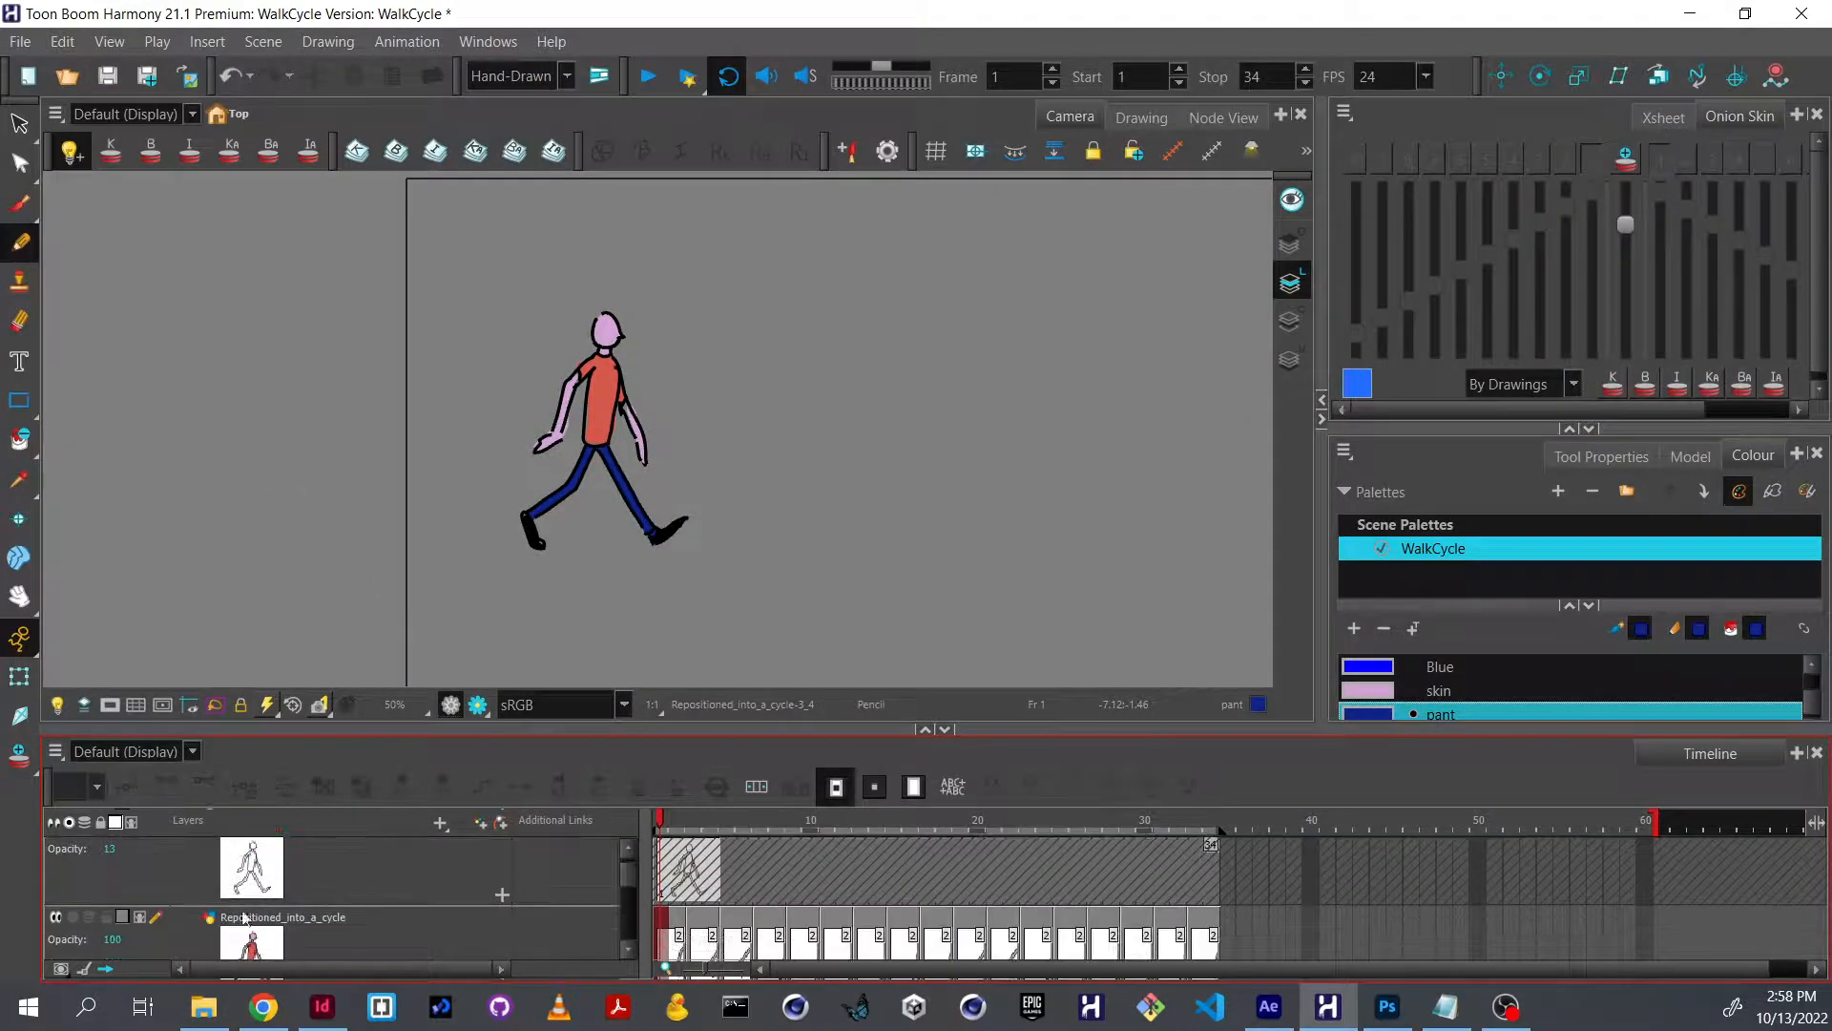
{"action": "left_click", "coordinate": [57, 917]}
{"action": "scroll", "coordinate": [169, 909], "scroll_direction": "up", "scroll_amount": 2}
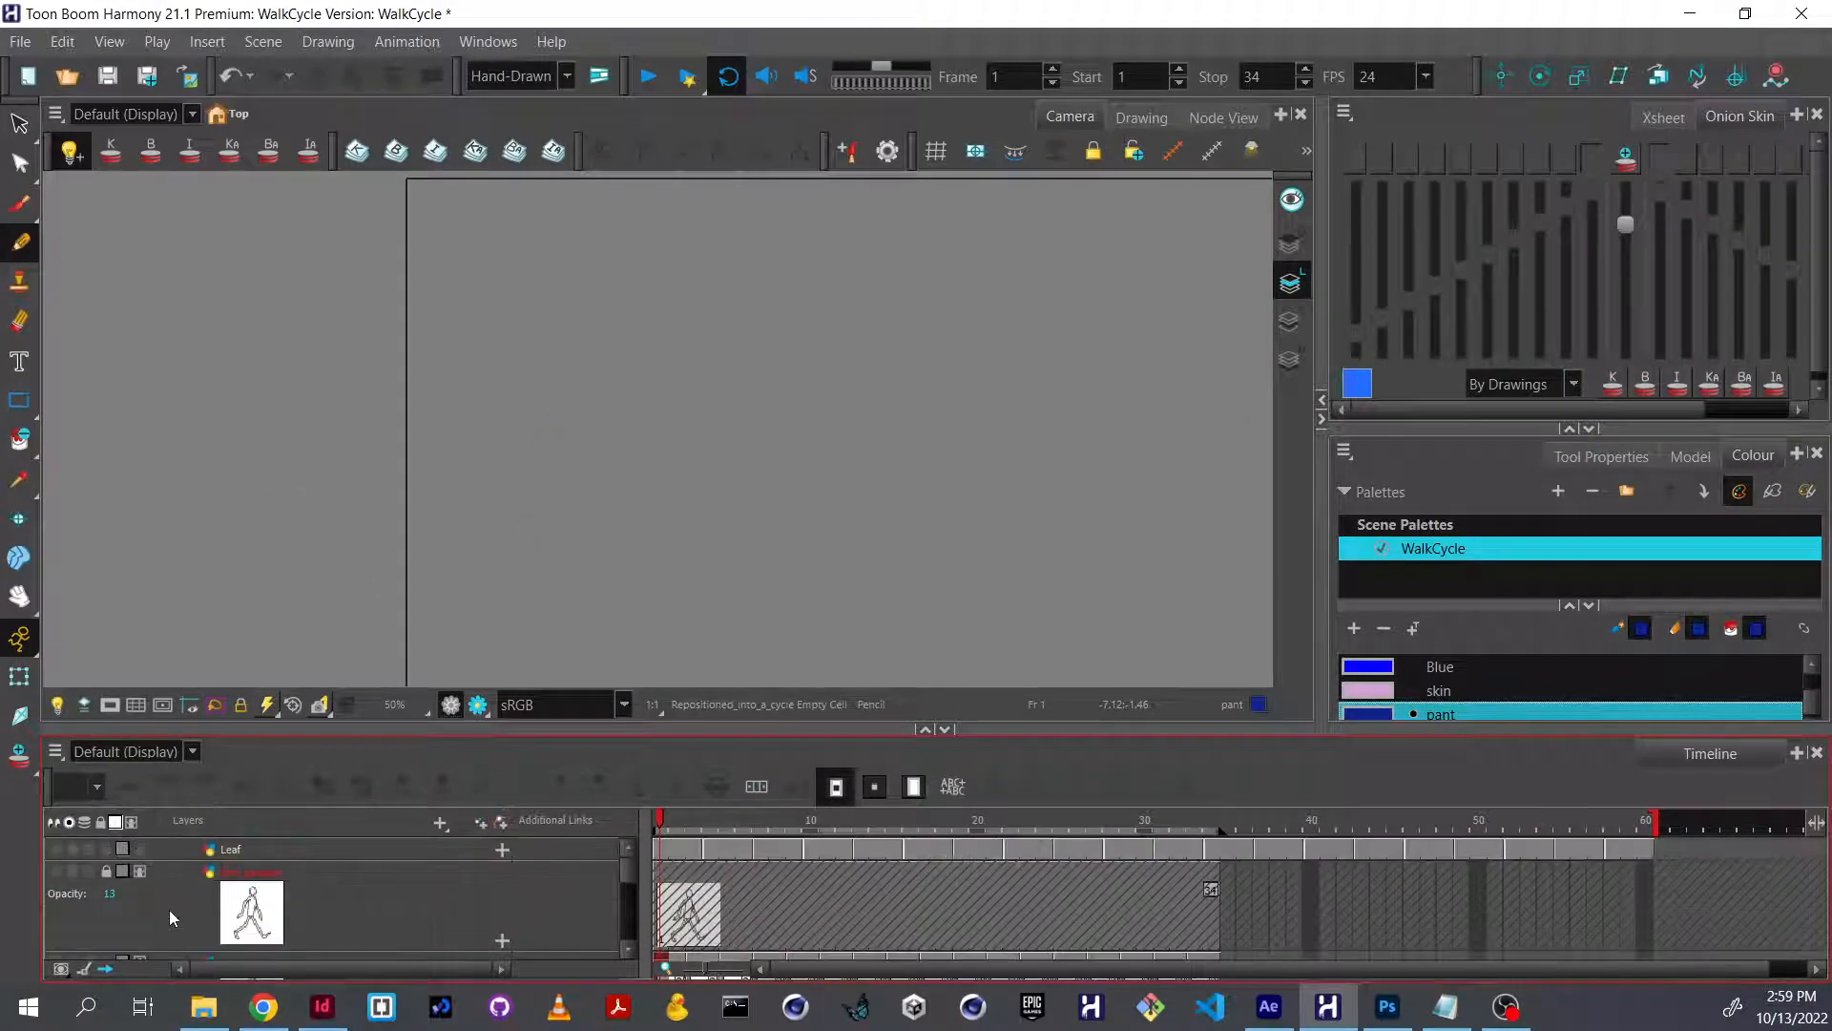
{"action": "left_click", "coordinate": [59, 847]}
Move the playhead to frame 60 and set the playback stop frame to 60.
{"action": "mouse_move", "coordinate": [820, 831]}
{"action": "left_mouse_down"}
{"action": "mouse_move", "coordinate": [1136, 794]}
{"action": "mouse_move", "coordinate": [1645, 833]}
{"action": "left_mouse_up"}
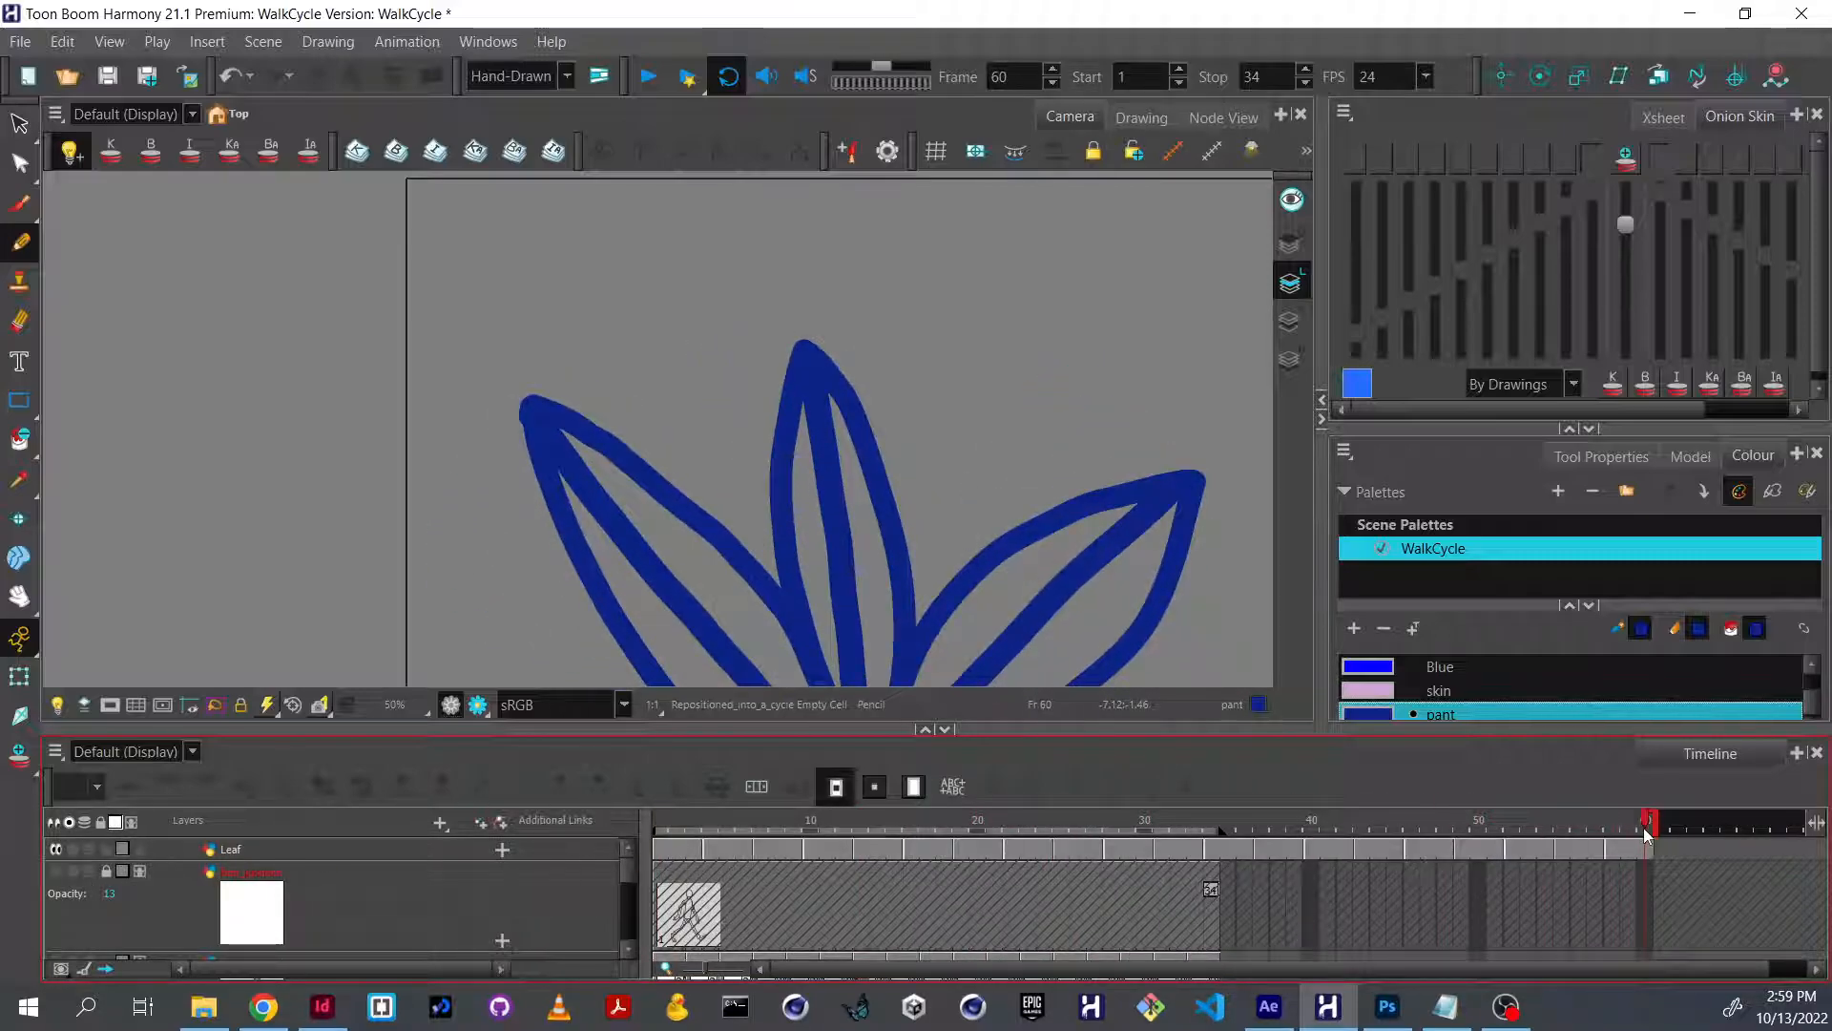
{"action": "left_click_drag", "start_coordinate": [1273, 76], "coordinate": [1156, 58]}
{"action": "type", "text": "60"}
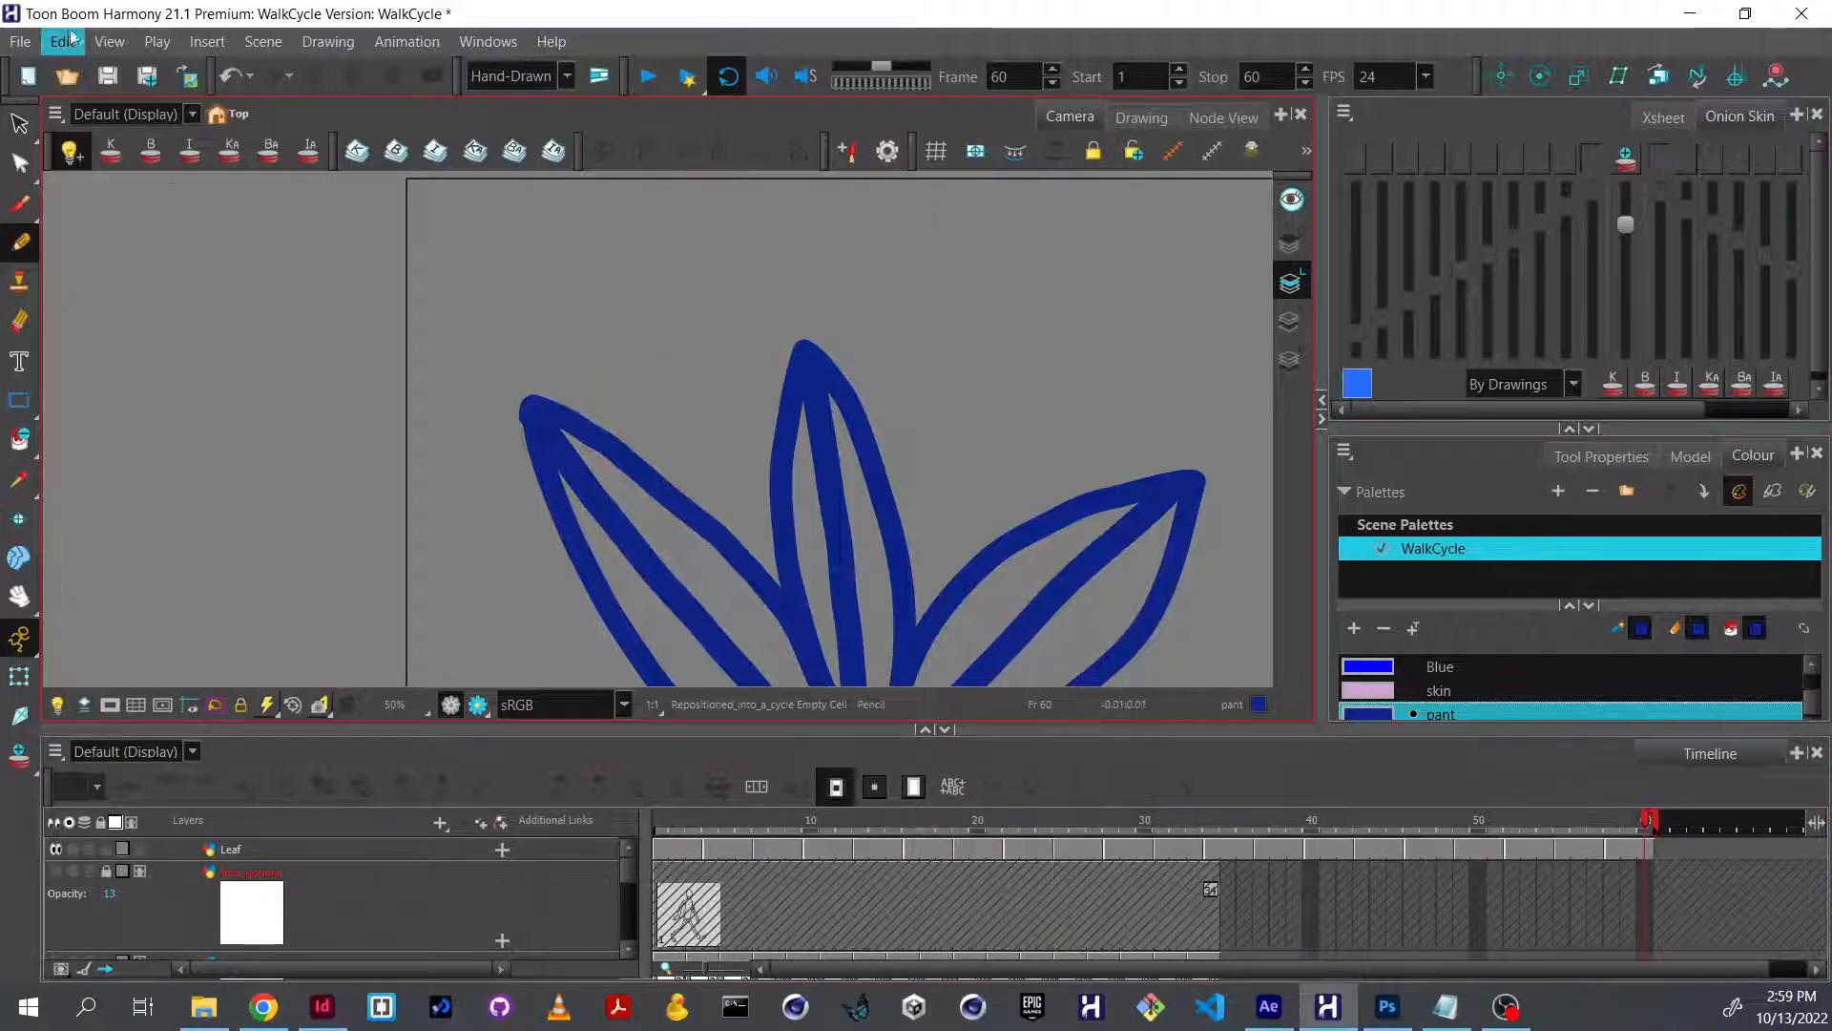
Change the Write node's image filename to walkCycle_plant, keeping PNG as the image format.
{"action": "left_click", "coordinate": [1231, 118]}
{"action": "left_click", "coordinate": [516, 529]}
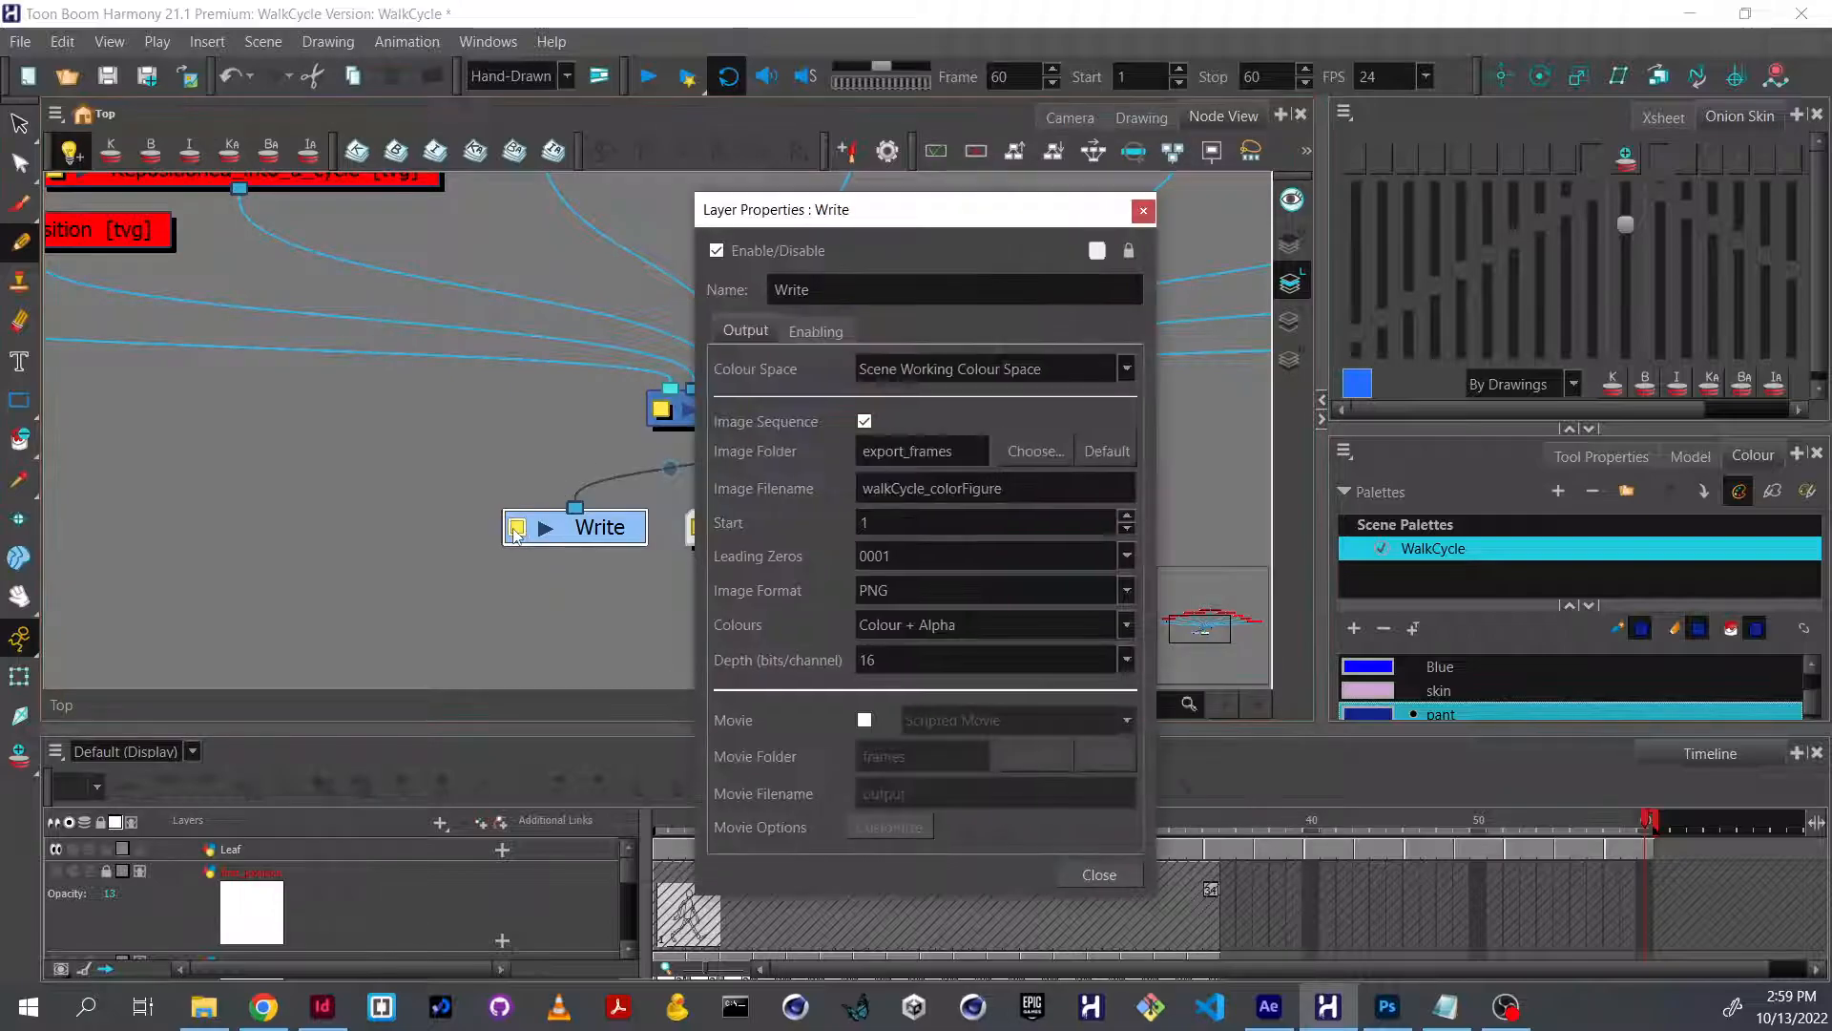
{"action": "left_click_drag", "start_coordinate": [1006, 488], "coordinate": [932, 489]}
{"action": "type", "text": "plant"}
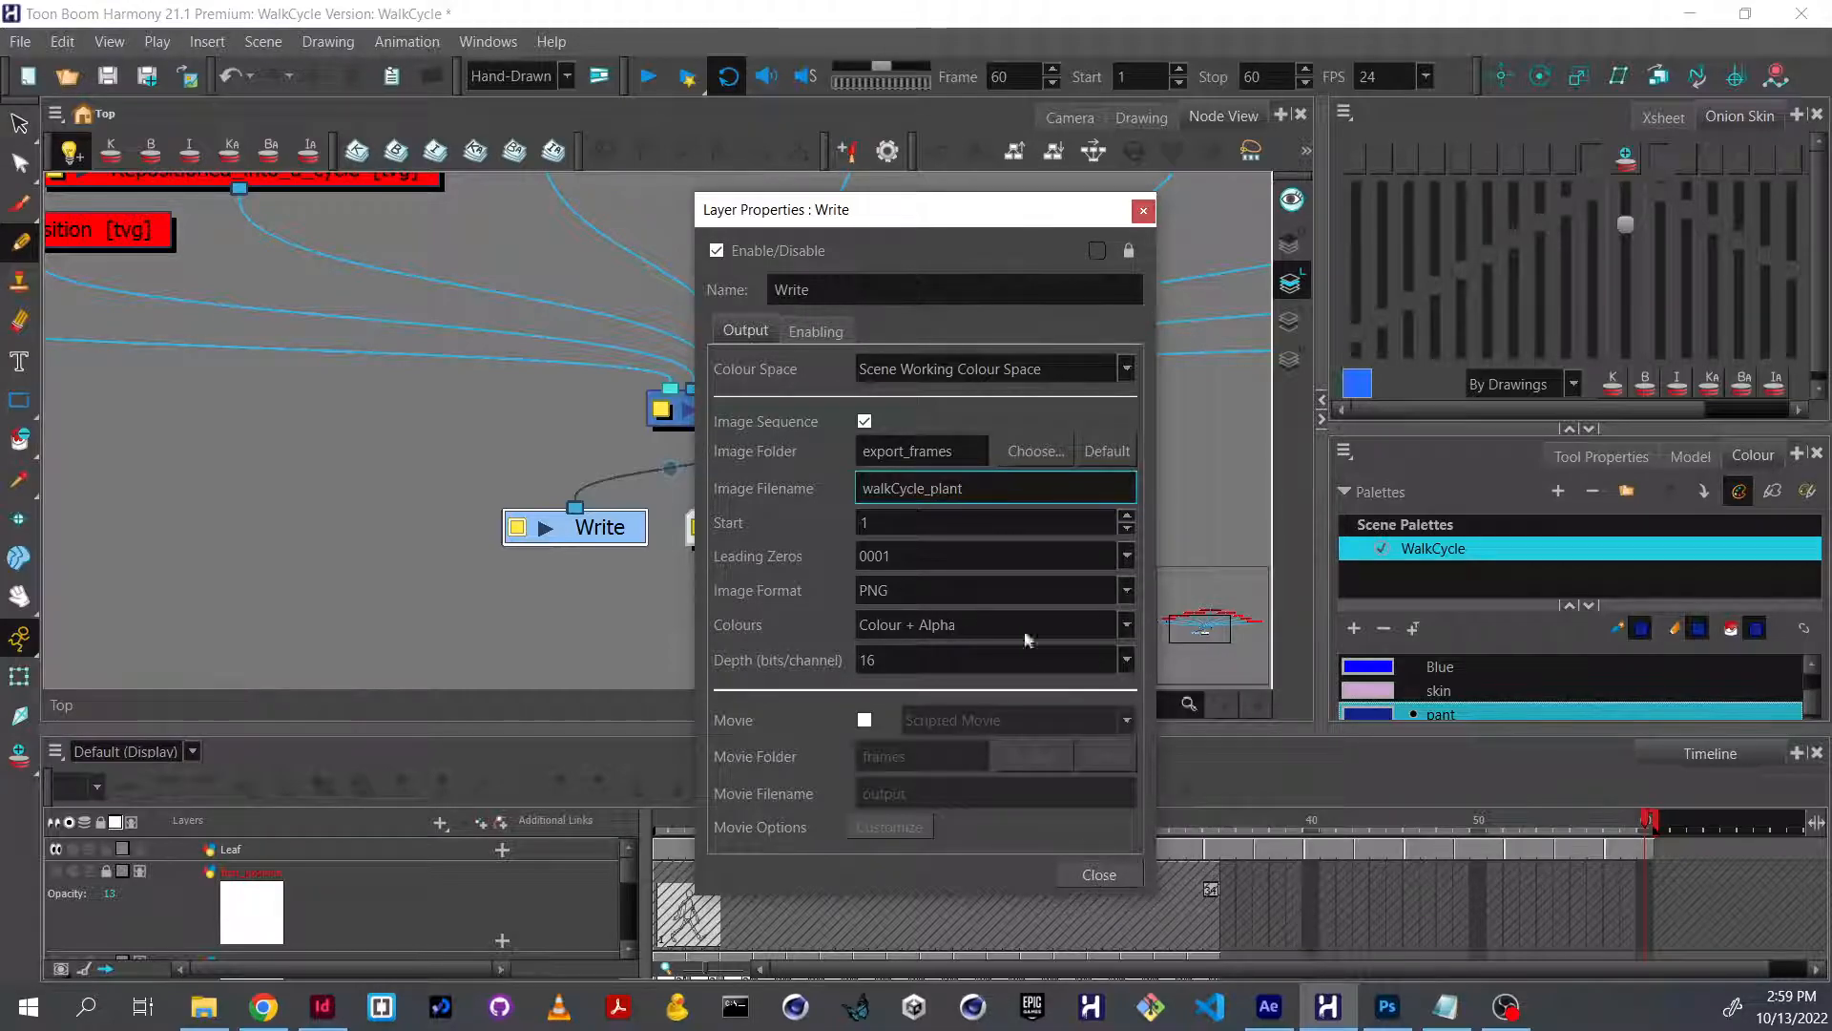
{"action": "left_click", "coordinate": [1012, 589]}
{"action": "left_click", "coordinate": [1025, 868]}
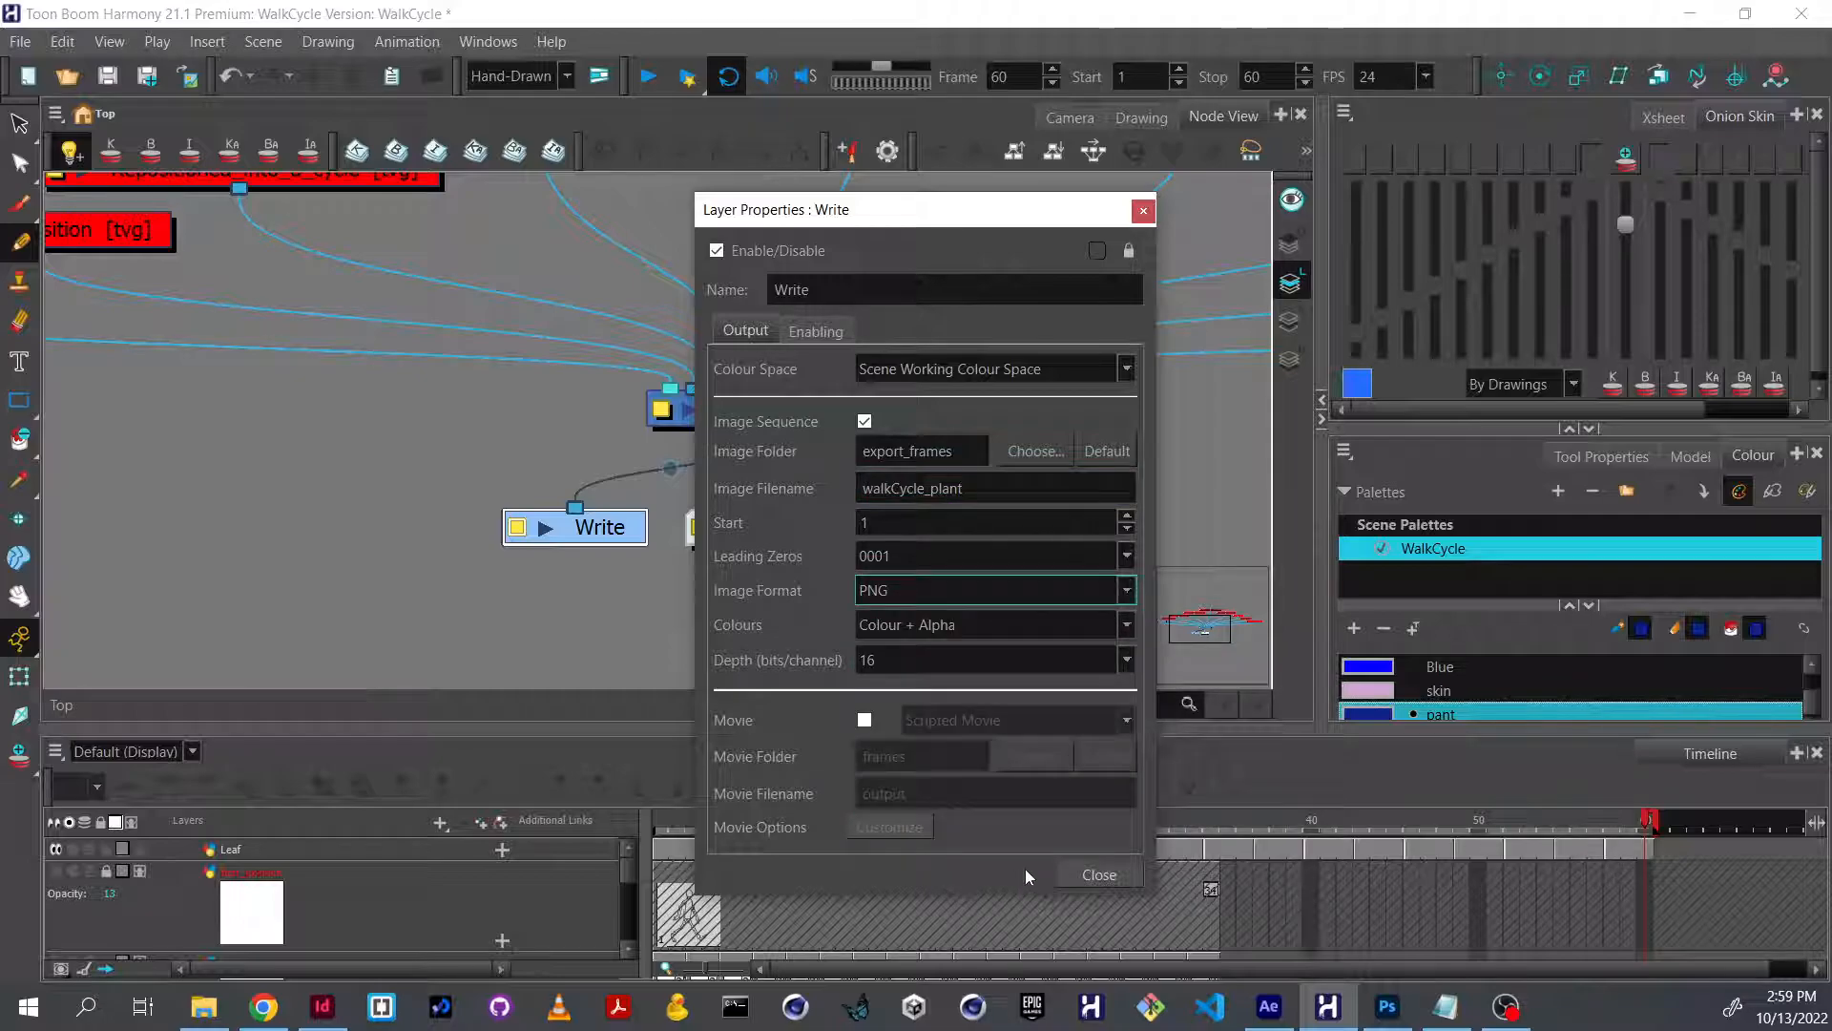
{"action": "left_click", "coordinate": [1085, 873]}
Render the Write node for selected frames 1 to 60.
{"action": "left_click", "coordinate": [20, 41]}
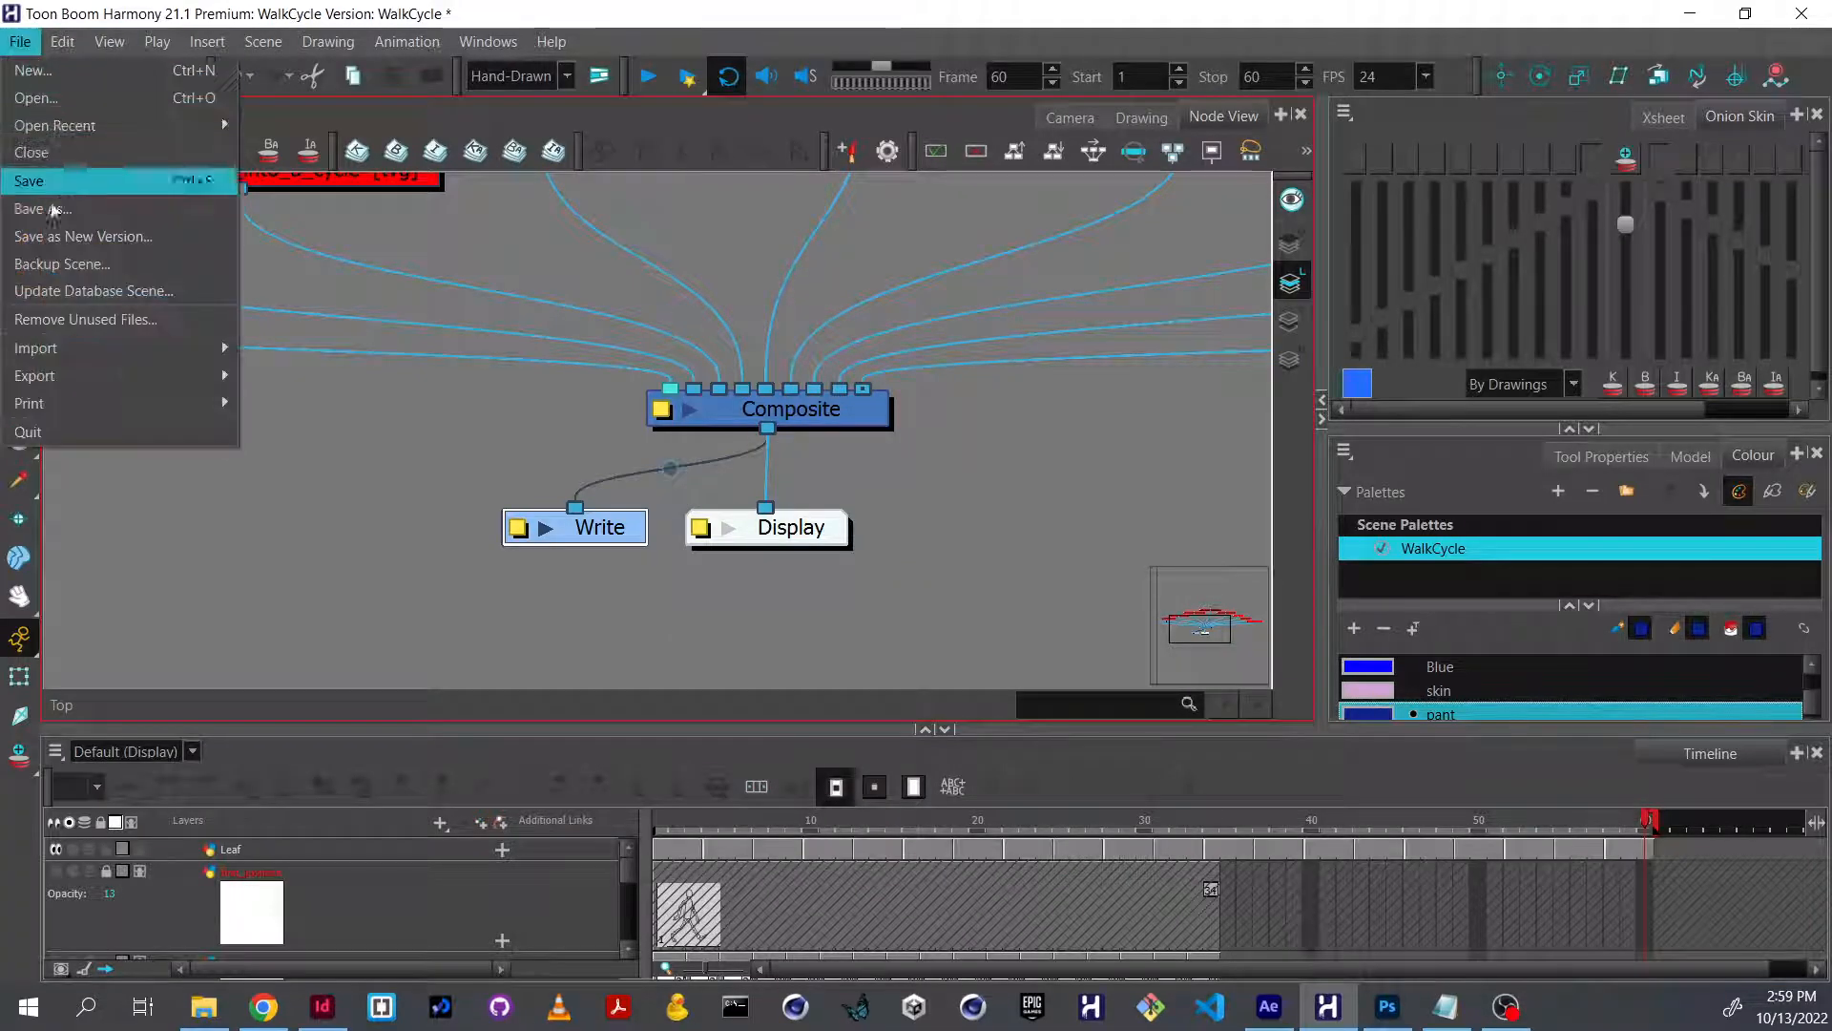
{"action": "mouse_move", "coordinate": [76, 376]}
{"action": "left_click", "coordinate": [315, 370]}
{"action": "left_click_drag", "start_coordinate": [1098, 412], "coordinate": [867, 376]}
{"action": "type", "text": "60"}
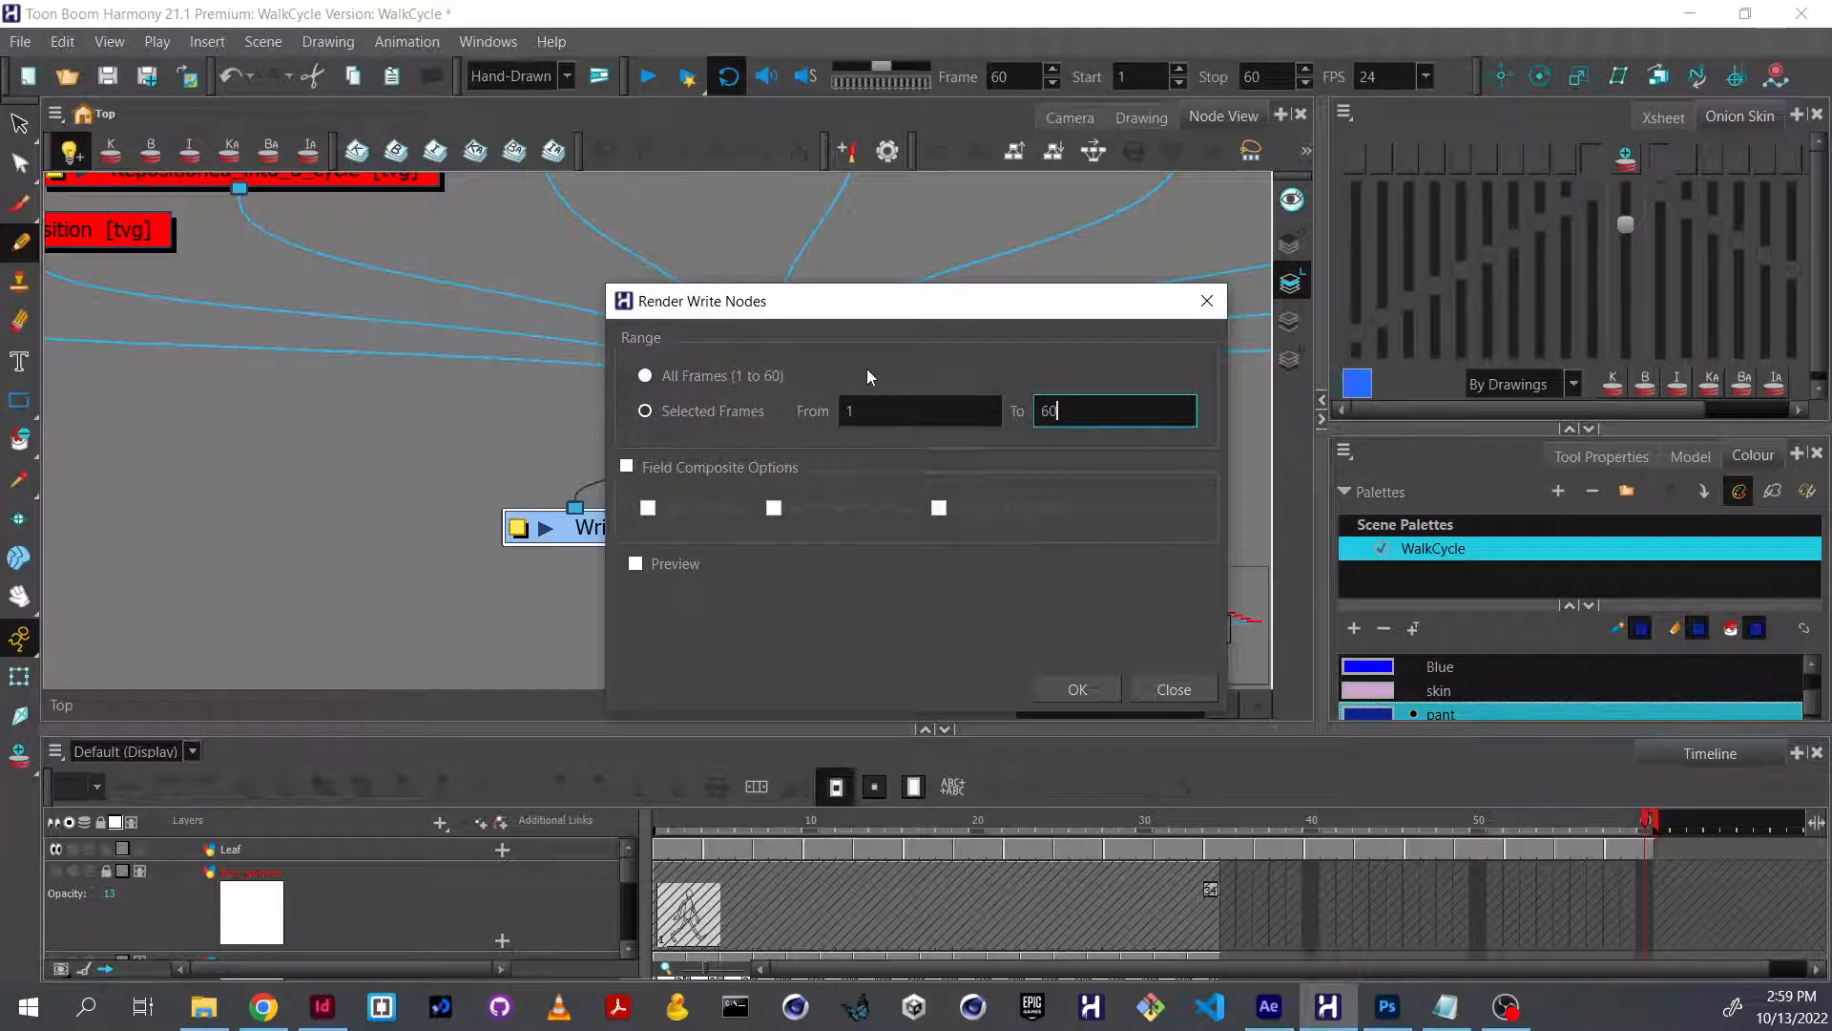
{"action": "left_click", "coordinate": [1076, 688]}
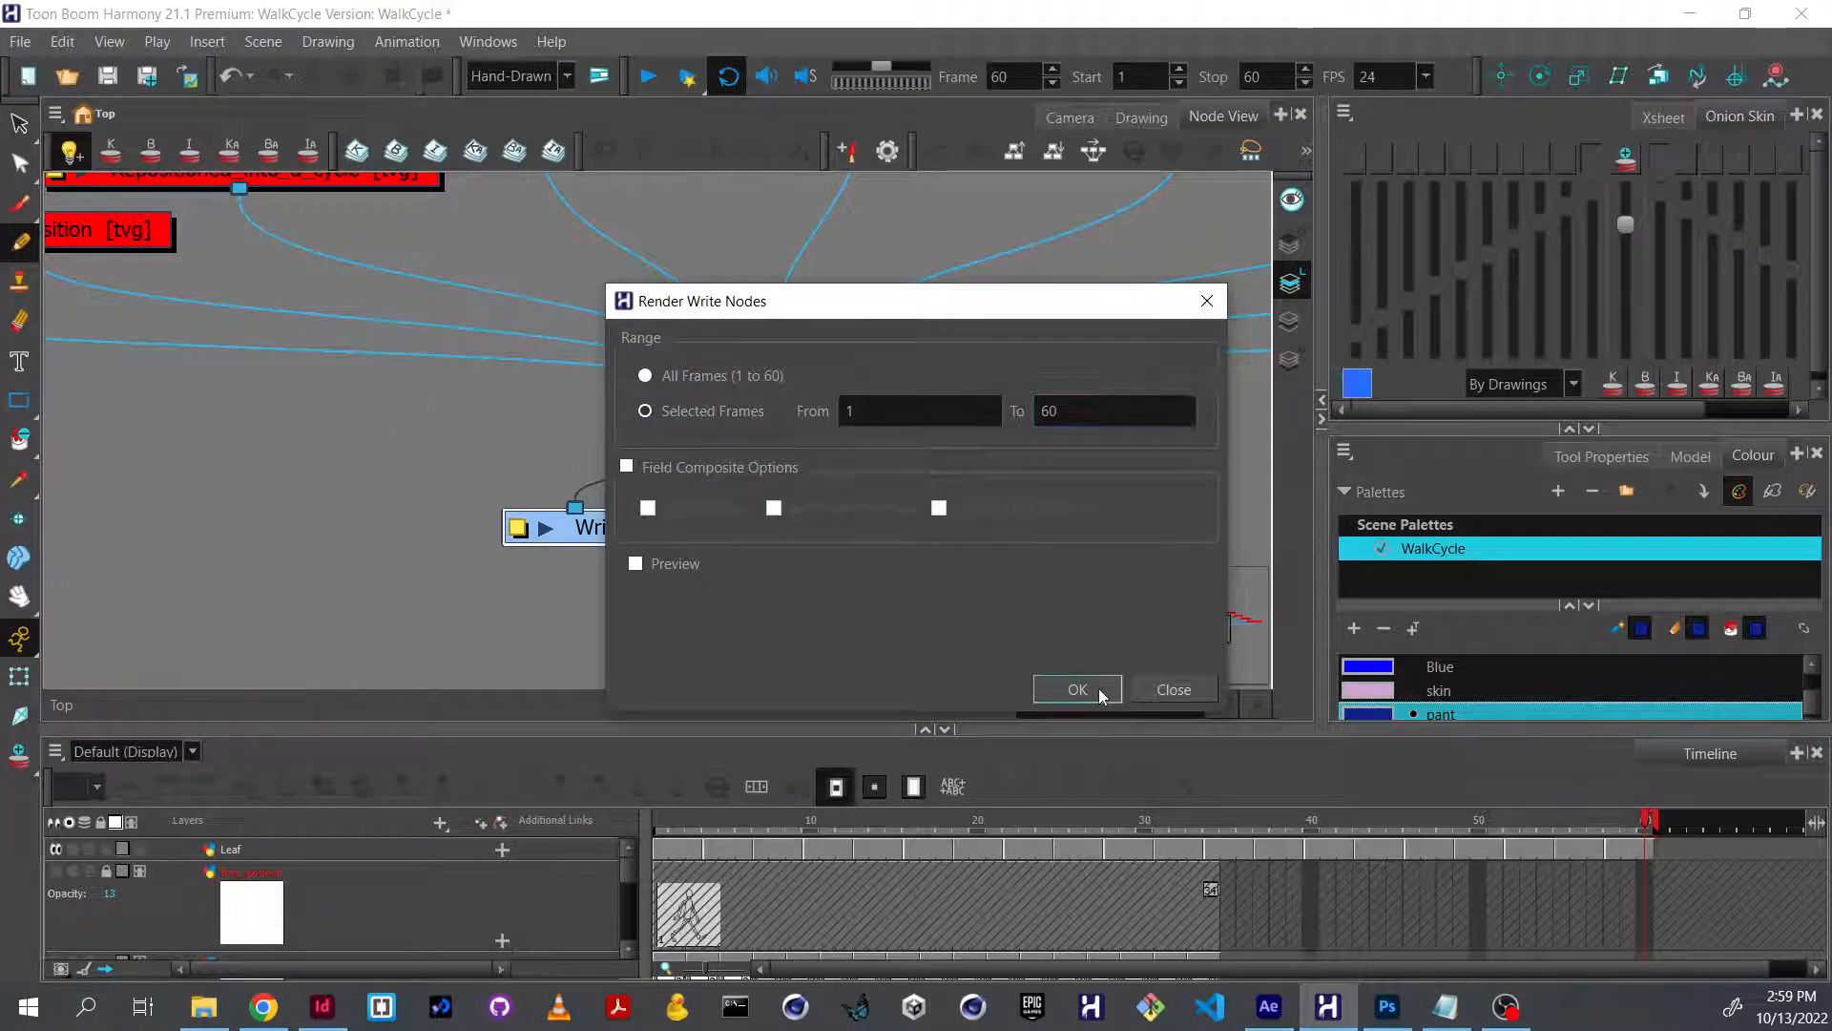
Switch to File Explorer and check the walkCycle_plant frames in the export_frames folder.
{"action": "left_click", "coordinate": [203, 1006]}
{"action": "scroll", "coordinate": [988, 579], "scroll_direction": "down", "scroll_amount": 3}
{"action": "scroll", "coordinate": [990, 581], "scroll_direction": "down", "scroll_amount": 3}
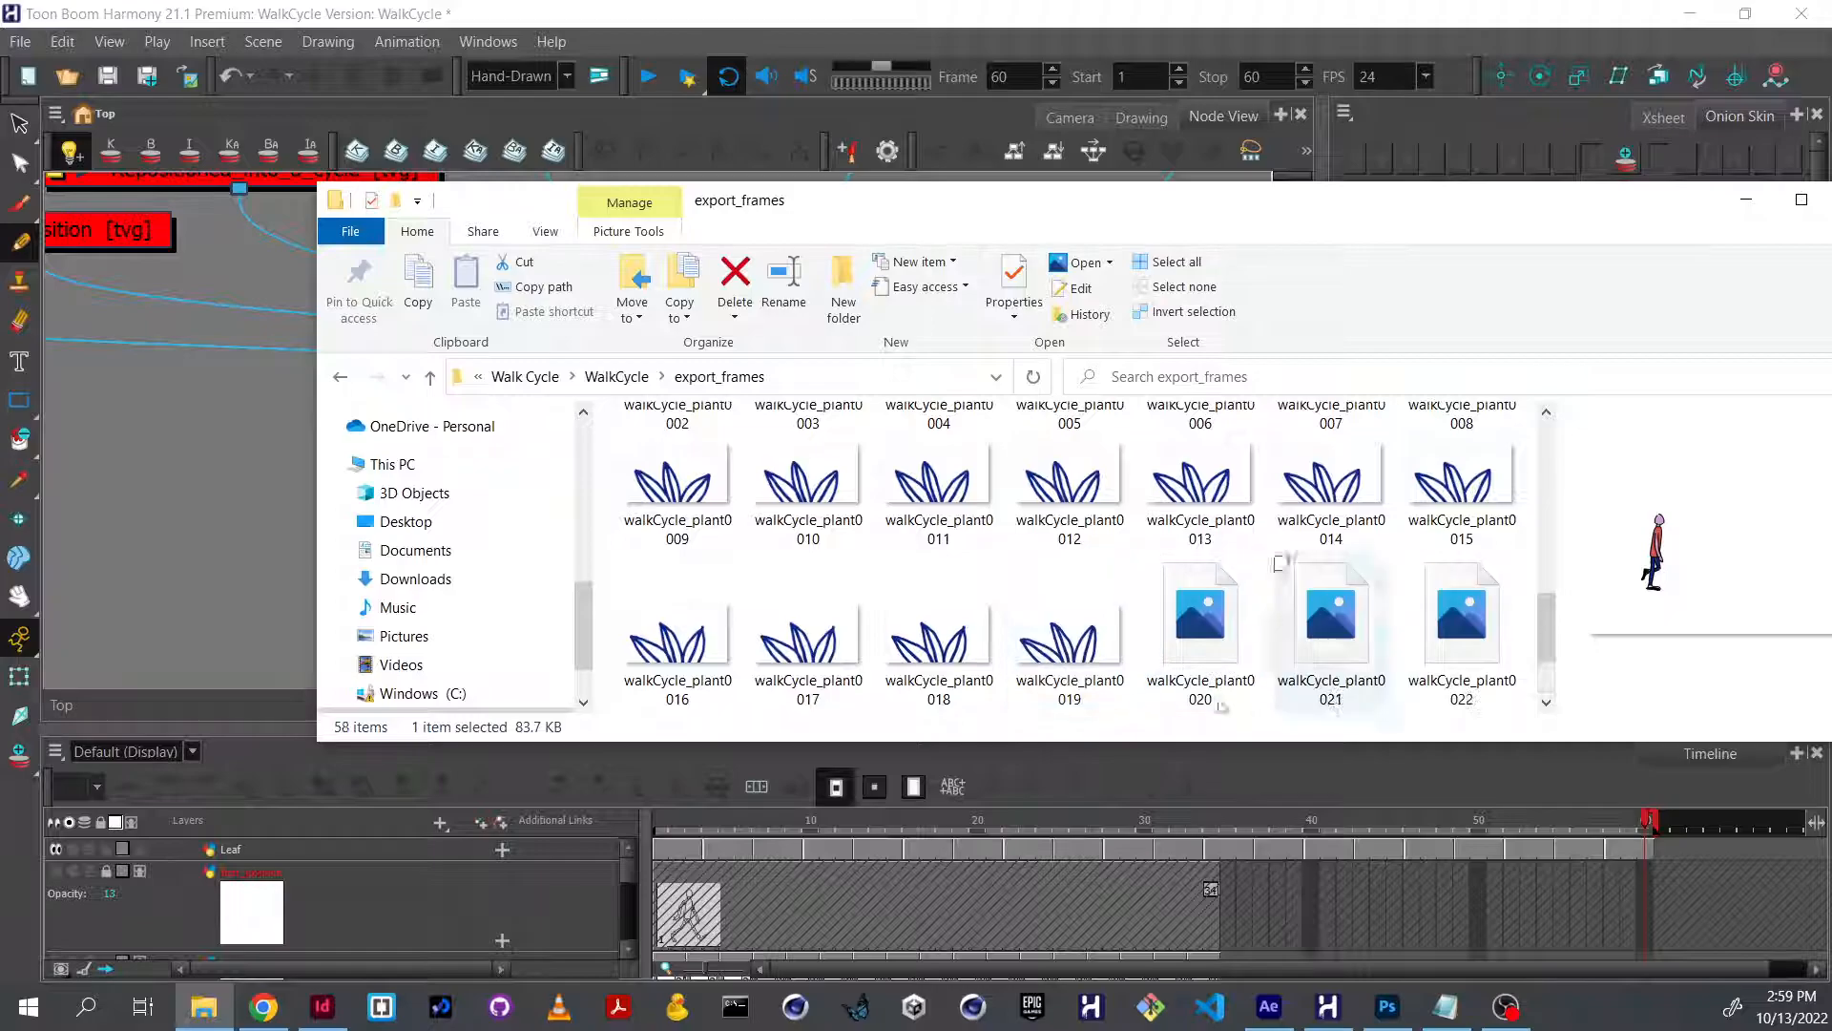
{"action": "scroll", "coordinate": [1270, 705], "scroll_direction": "down", "scroll_amount": 2}
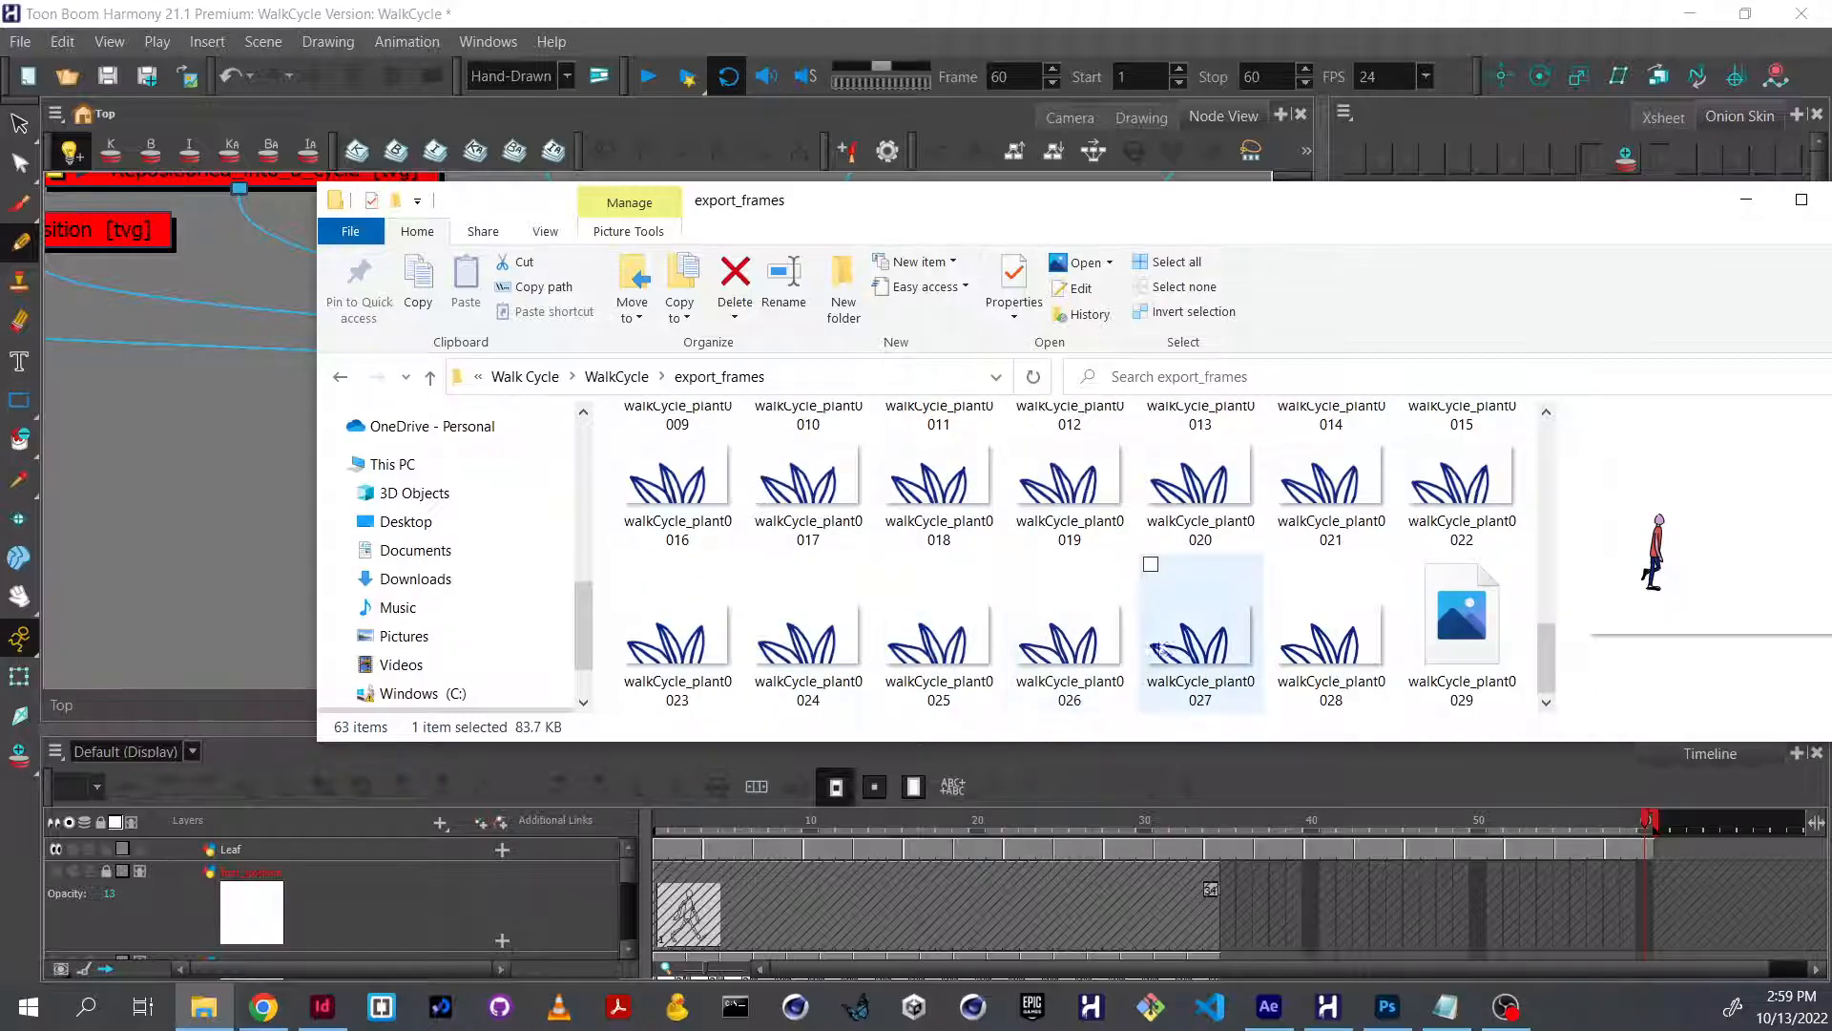